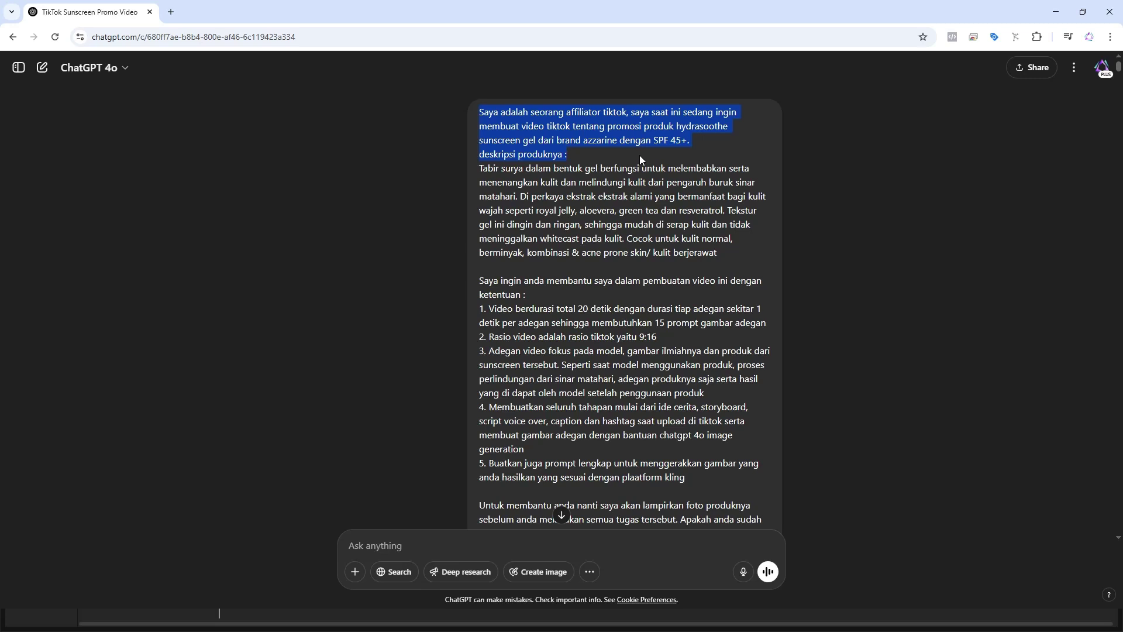
Review the introduction and product description of the sunscreen gel in the first prompt
{"action": "left_click", "coordinate": [683, 128]}
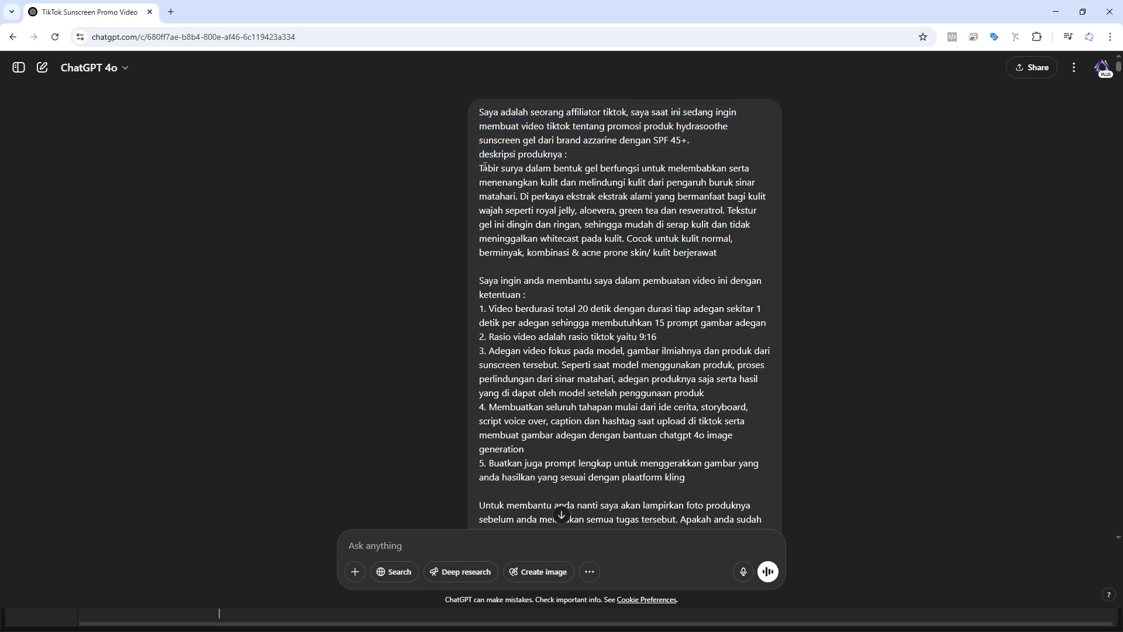
{"action": "left_click_drag", "start_coordinate": [478, 168], "coordinate": [739, 250]}
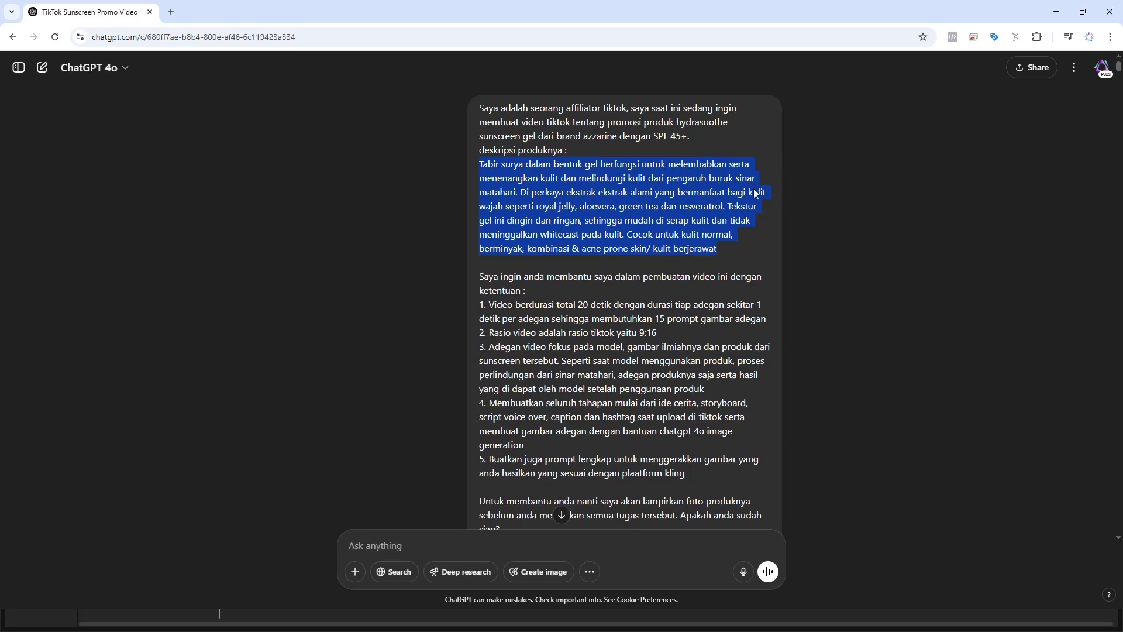
{"action": "scroll", "coordinate": [754, 188], "scroll_direction": "down", "scroll_amount": 3}
{"action": "scroll", "coordinate": [754, 189], "scroll_direction": "up", "scroll_amount": 3}
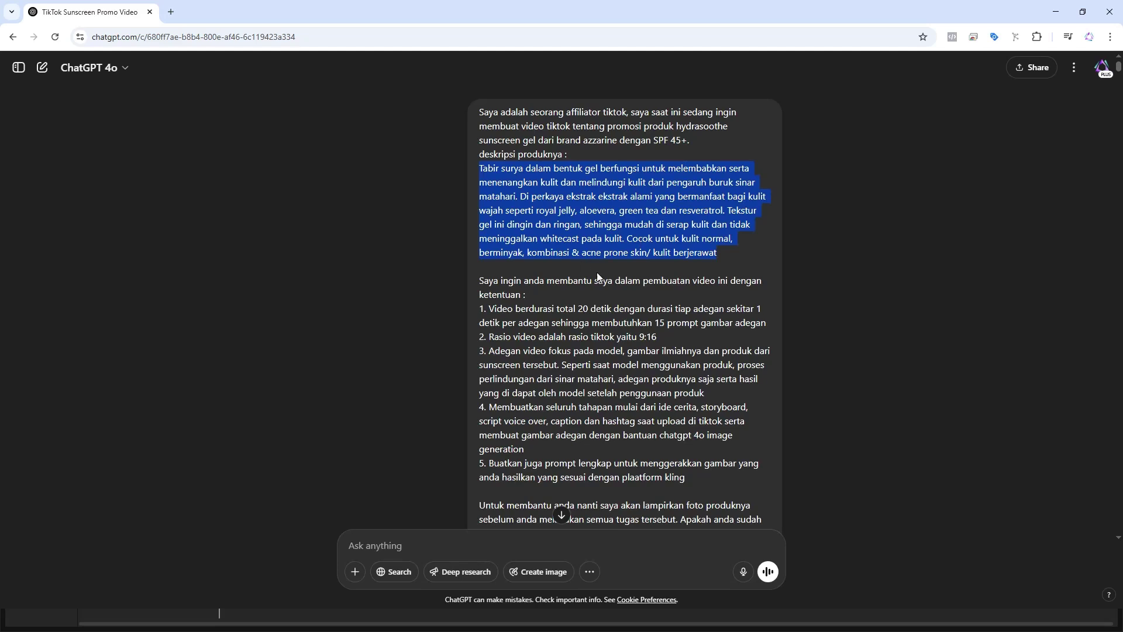
{"action": "scroll", "coordinate": [636, 265], "scroll_direction": "down", "scroll_amount": 2}
{"action": "scroll", "coordinate": [644, 258], "scroll_direction": "up", "scroll_amount": 2}
{"action": "left_click", "coordinate": [644, 258]}
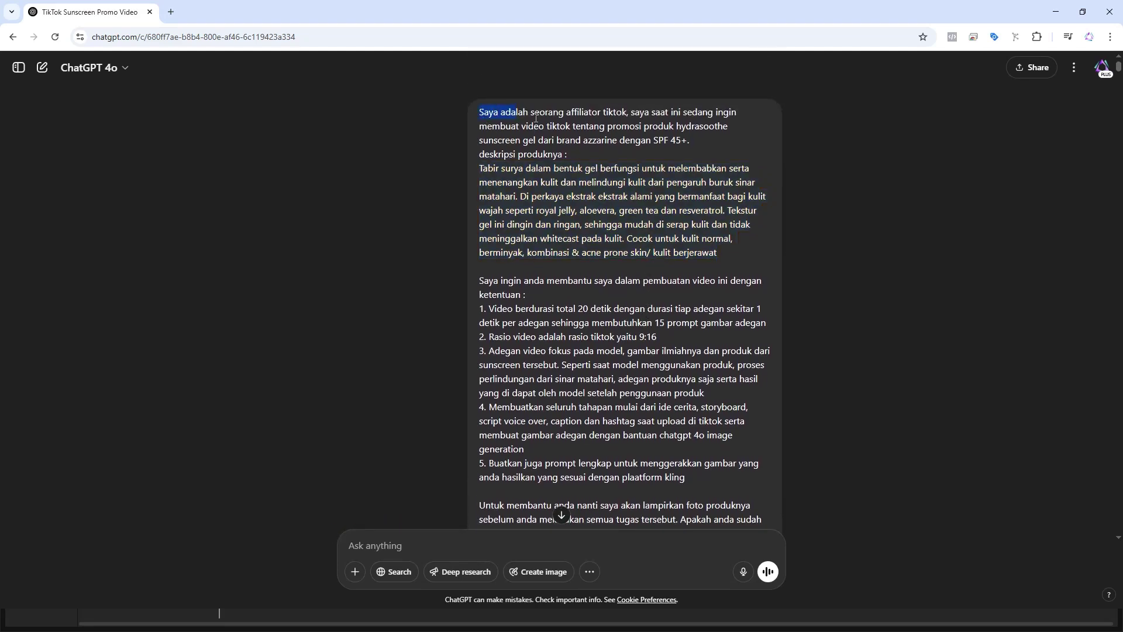
{"action": "left_click_drag", "start_coordinate": [536, 118], "coordinate": [682, 128]}
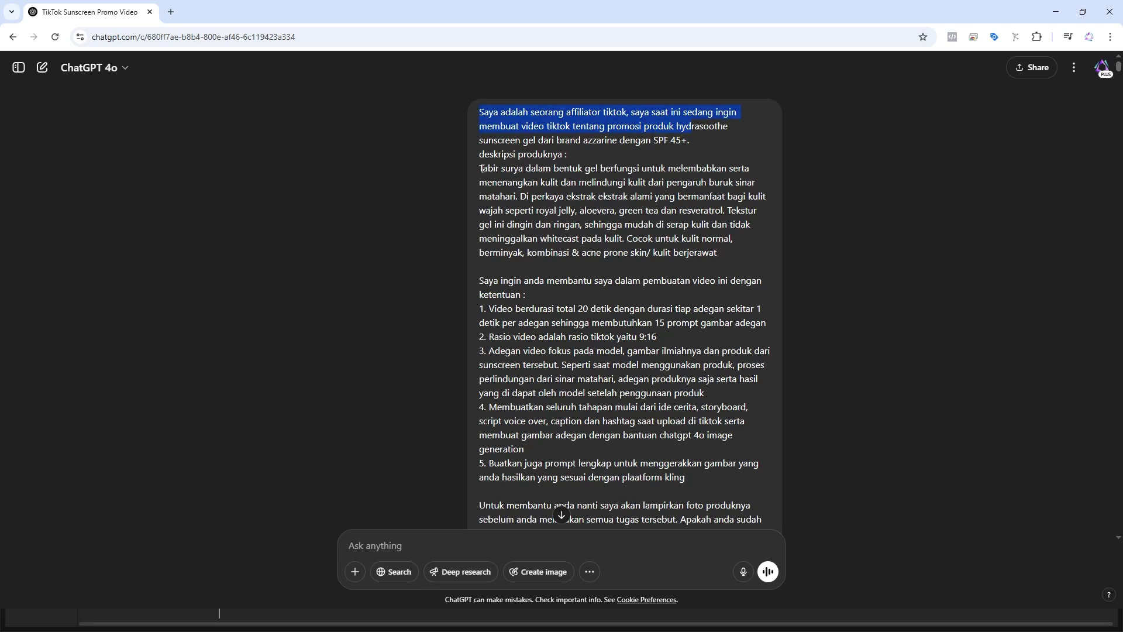
Read the five numbered video requirements and the closing question in the first prompt
{"action": "scroll", "coordinate": [732, 254], "scroll_direction": "down", "scroll_amount": 1}
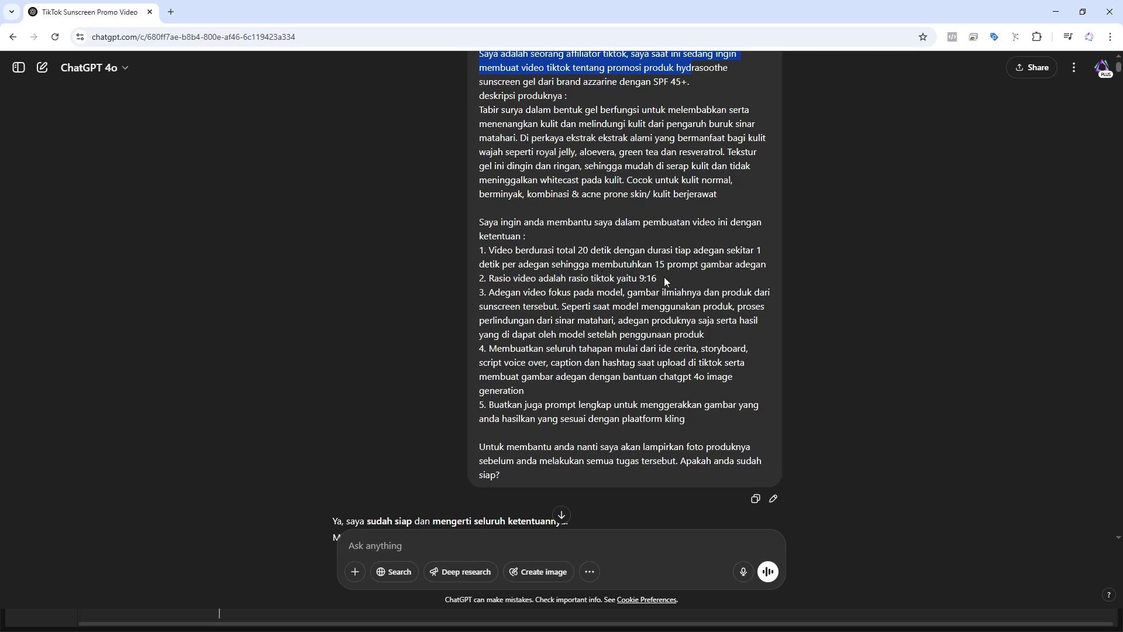
{"action": "scroll", "coordinate": [675, 283], "scroll_direction": "down", "scroll_amount": 1}
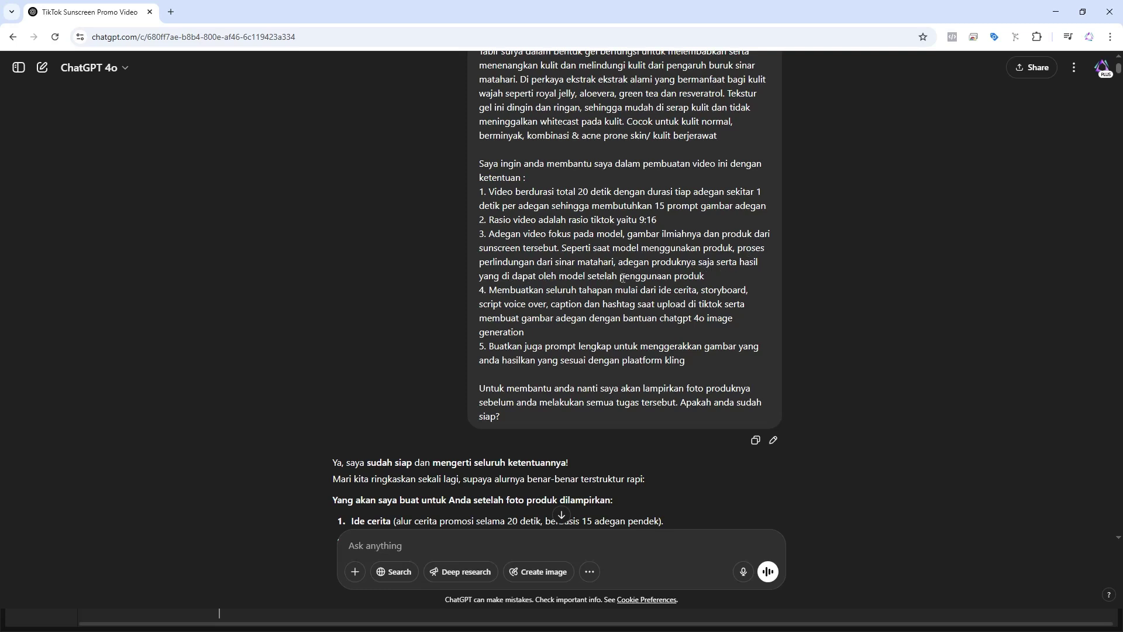
{"action": "scroll", "coordinate": [571, 285], "scroll_direction": "down", "scroll_amount": 1}
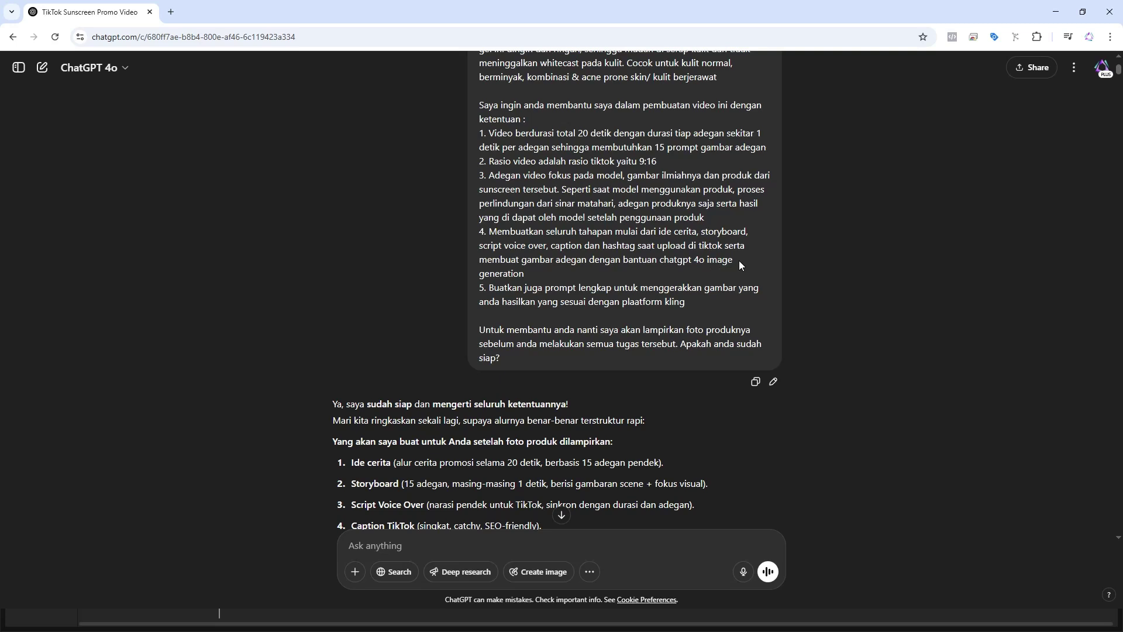
{"action": "scroll", "coordinate": [740, 264], "scroll_direction": "down", "scroll_amount": 1}
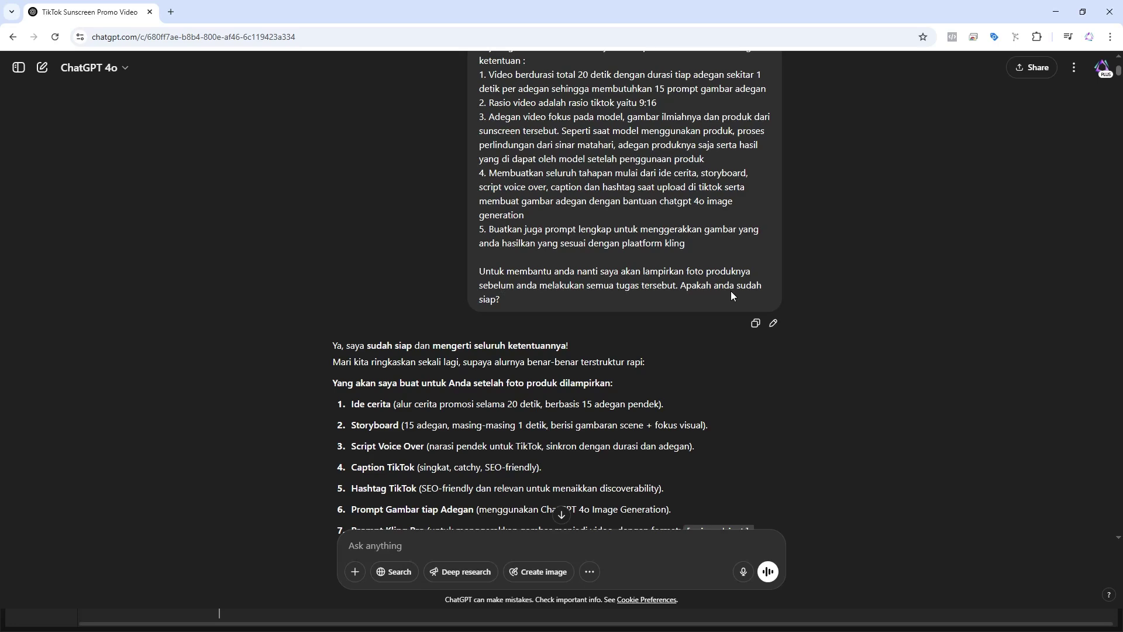
{"action": "scroll", "coordinate": [727, 291], "scroll_direction": "down", "scroll_amount": 2}
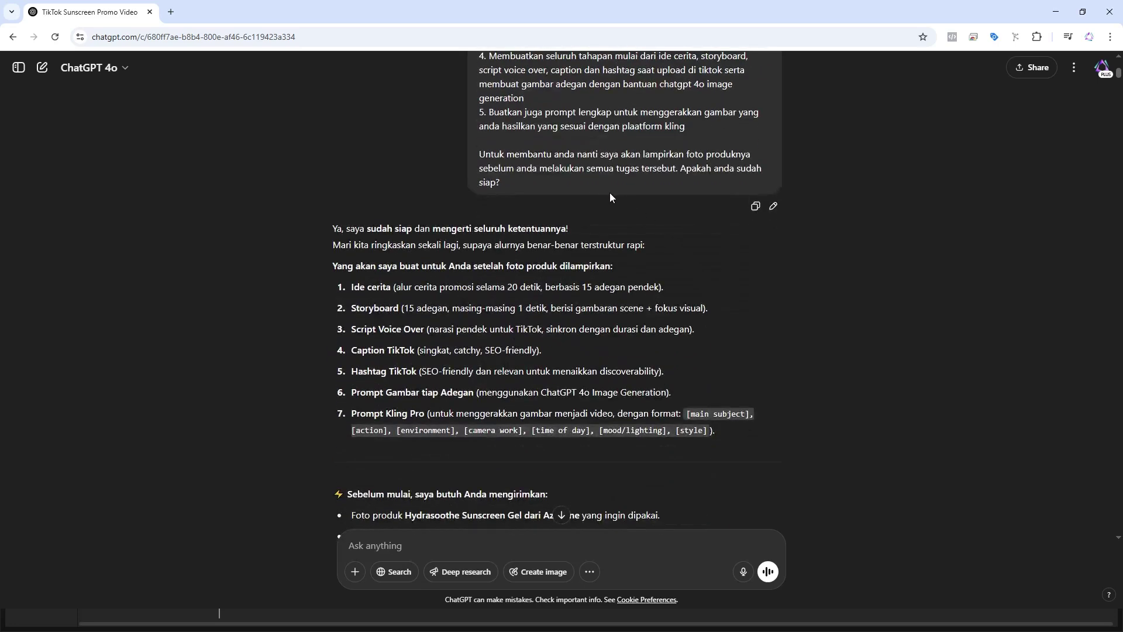
Read the reply's list of seven planned deliverables and its request for a product photo and model preference
{"action": "scroll", "coordinate": [492, 248], "scroll_direction": "down", "scroll_amount": 1}
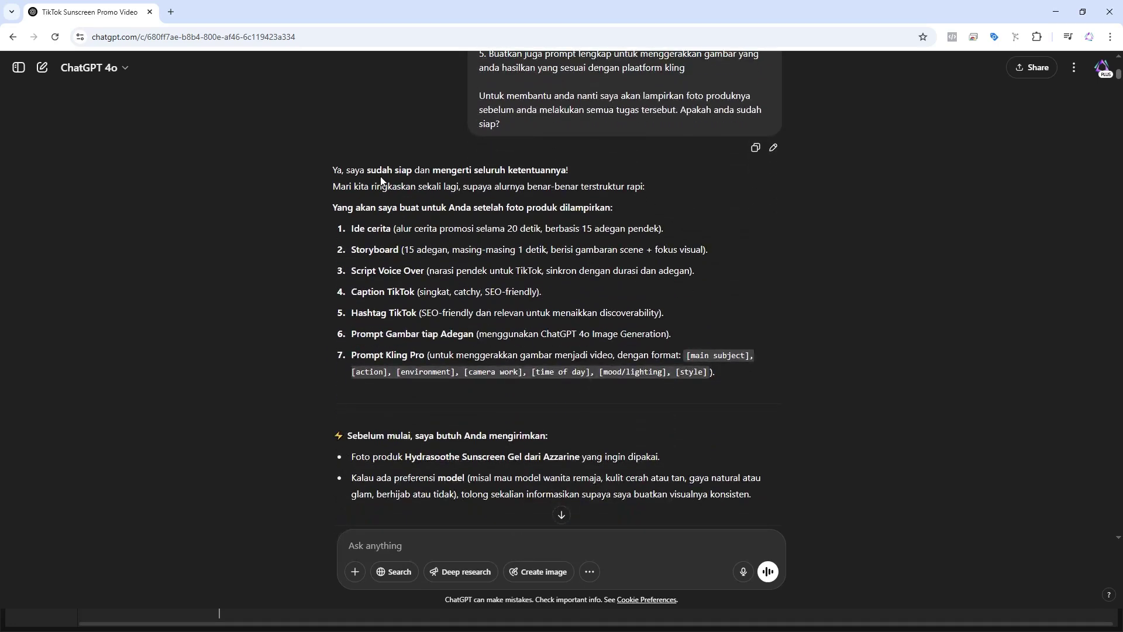
{"action": "scroll", "coordinate": [434, 259], "scroll_direction": "down", "scroll_amount": 4}
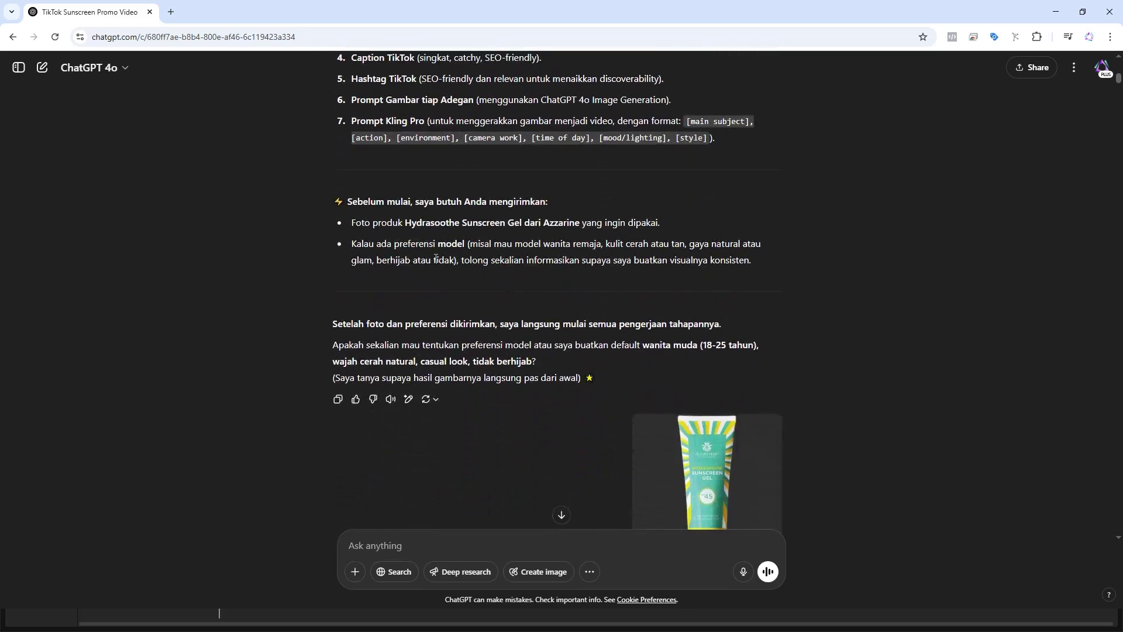
{"action": "scroll", "coordinate": [436, 258], "scroll_direction": "down", "scroll_amount": 2}
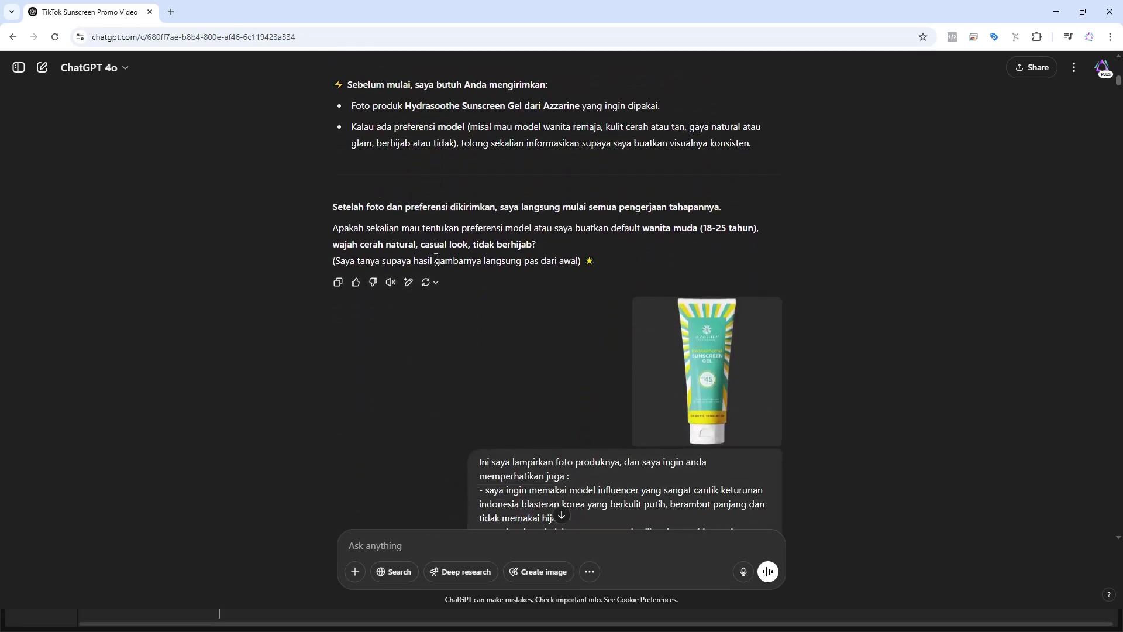
{"action": "scroll", "coordinate": [423, 247], "scroll_direction": "up", "scroll_amount": 3}
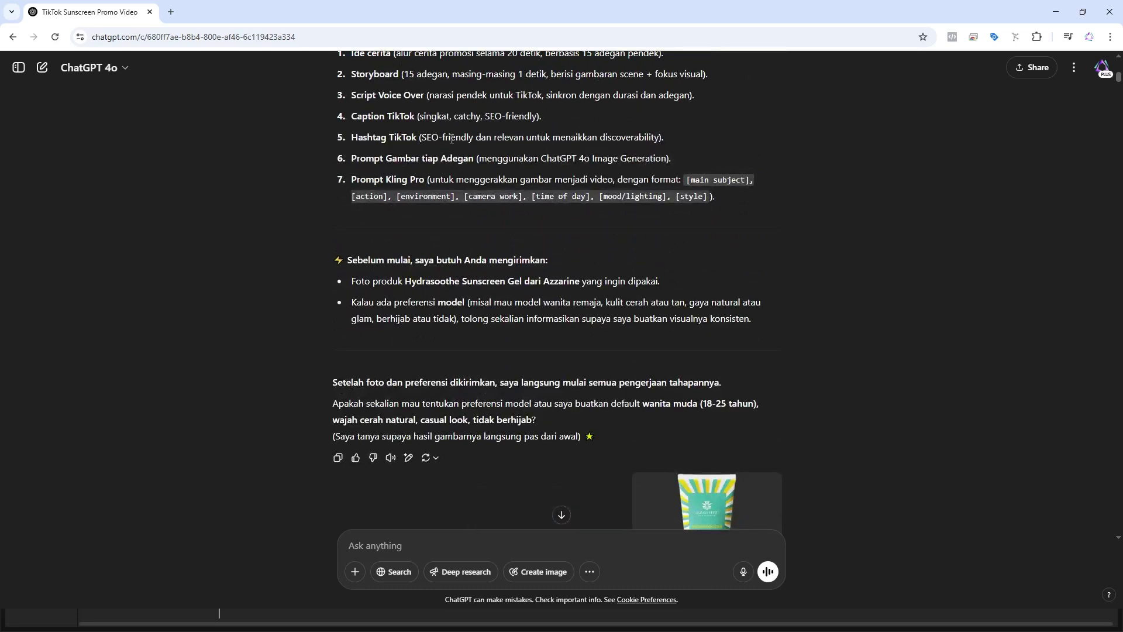
View the attached sunscreen product photo at full size, then close it
{"action": "scroll", "coordinate": [509, 229], "scroll_direction": "down", "scroll_amount": 4}
{"action": "scroll", "coordinate": [508, 230], "scroll_direction": "down", "scroll_amount": 2}
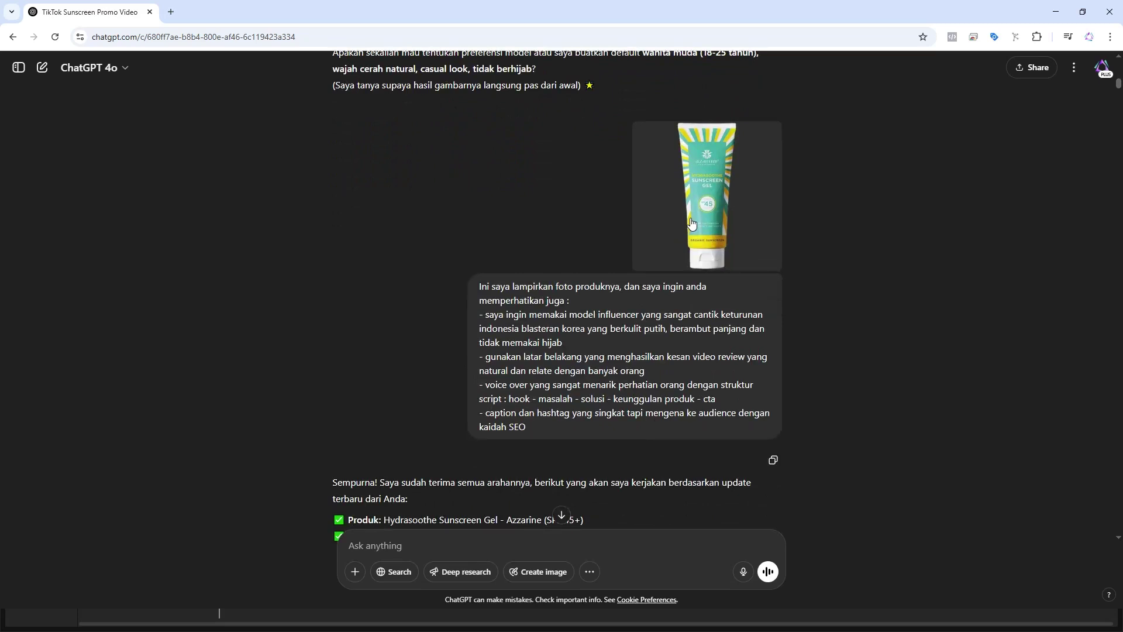
{"action": "left_click", "coordinate": [691, 223]}
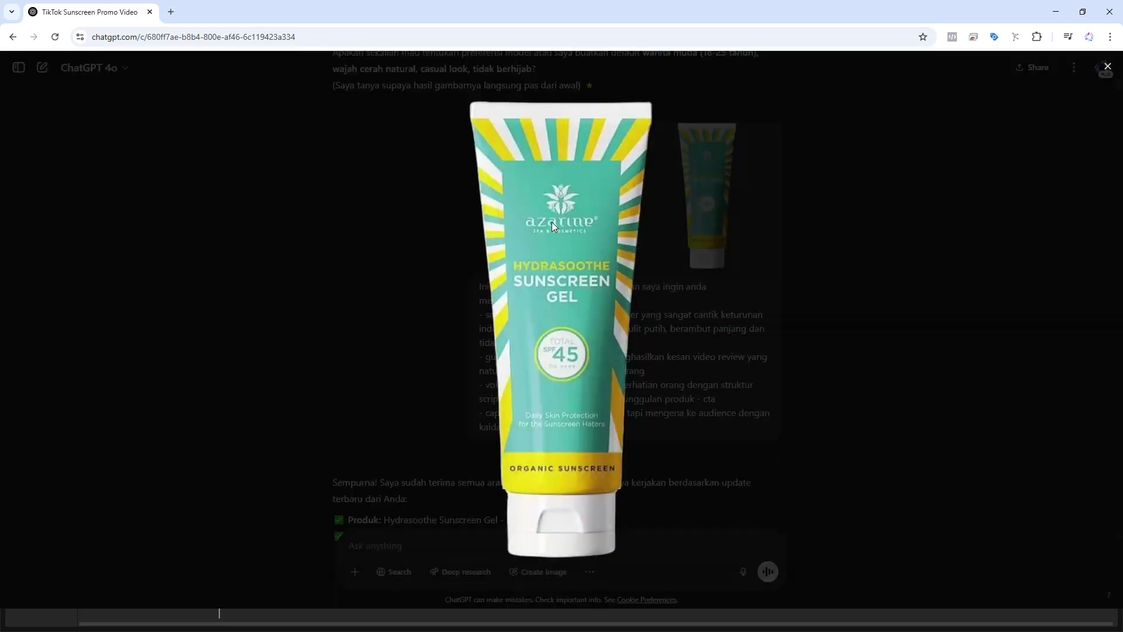
{"action": "left_click", "coordinate": [895, 276]}
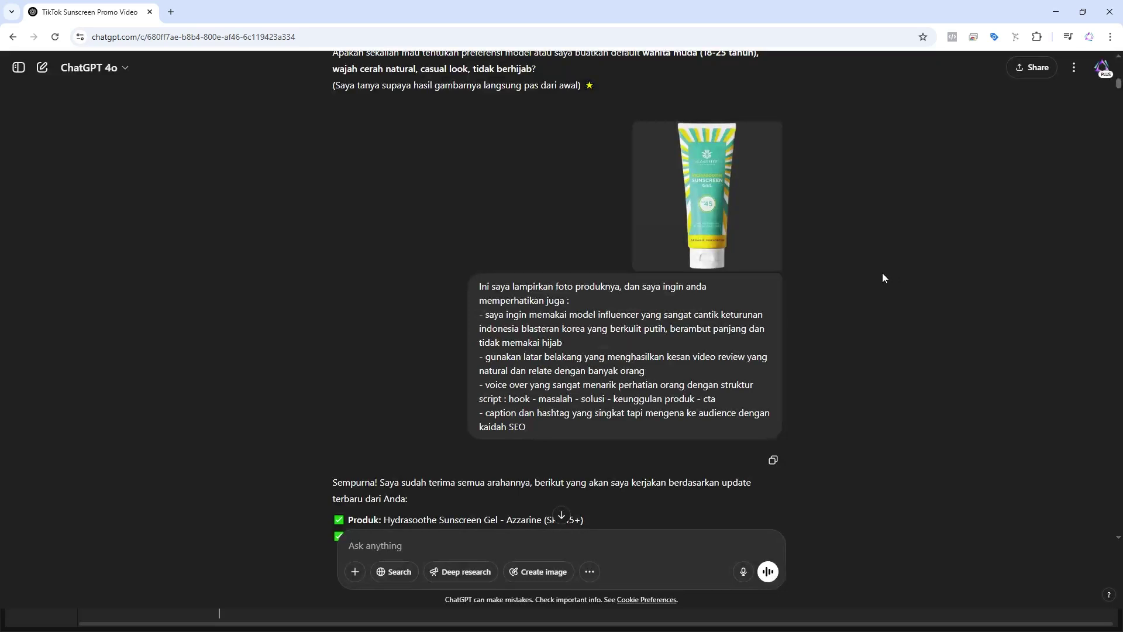
Read the second prompt's model, background, voice-over and caption instructions, and the reply's checklist summarising them
{"action": "scroll", "coordinate": [664, 275], "scroll_direction": "down", "scroll_amount": 2}
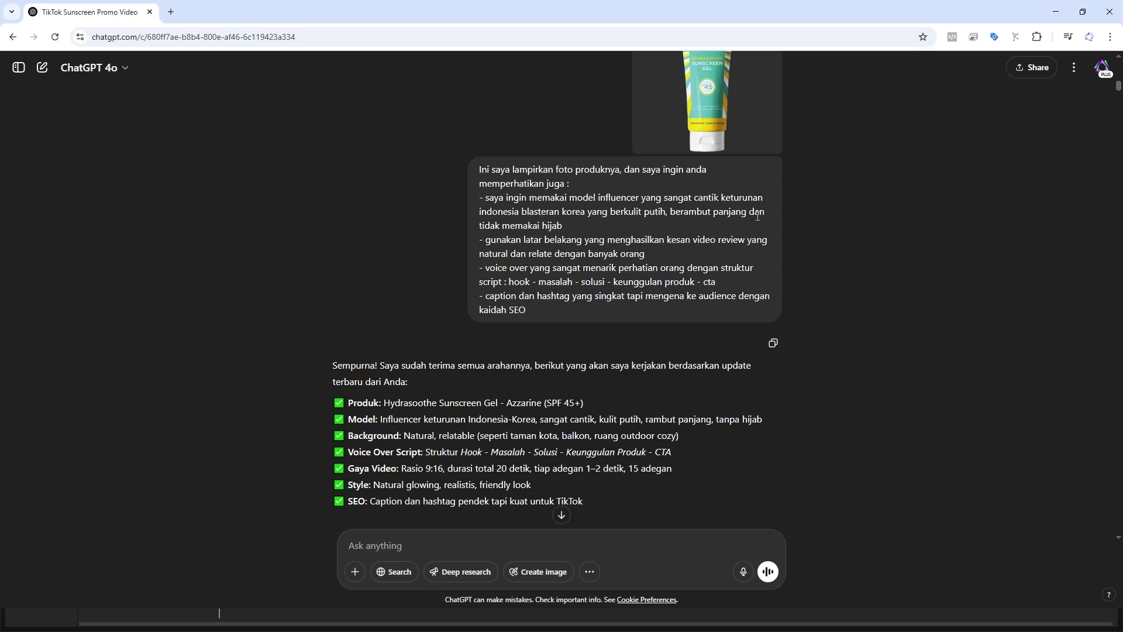
{"action": "scroll", "coordinate": [757, 217], "scroll_direction": "down", "scroll_amount": 1}
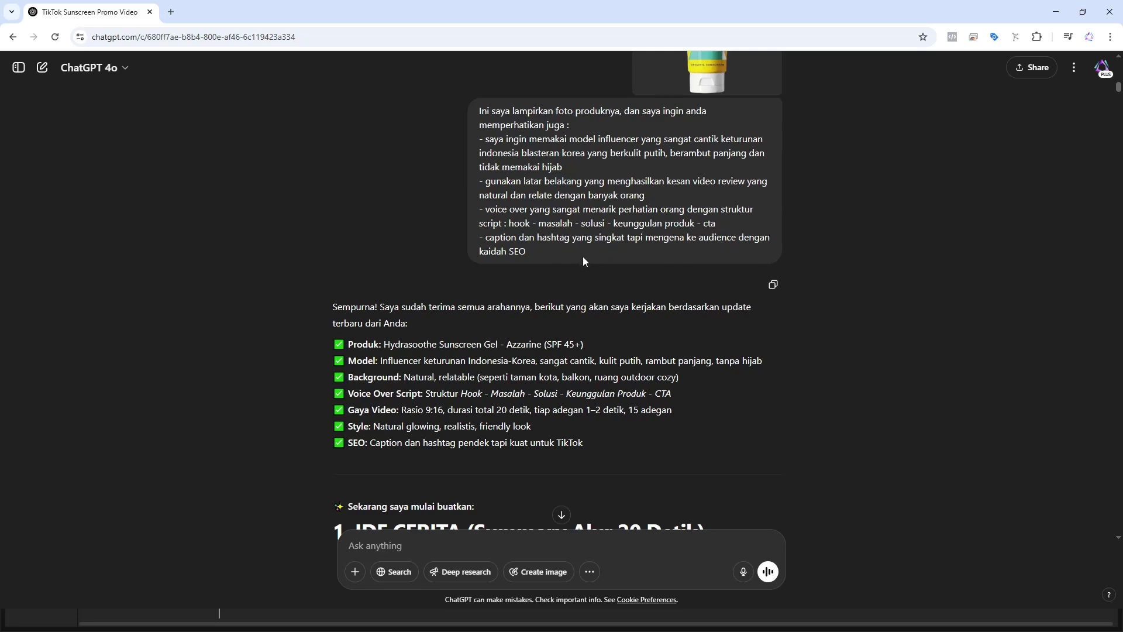
{"action": "scroll", "coordinate": [583, 258], "scroll_direction": "down", "scroll_amount": 2}
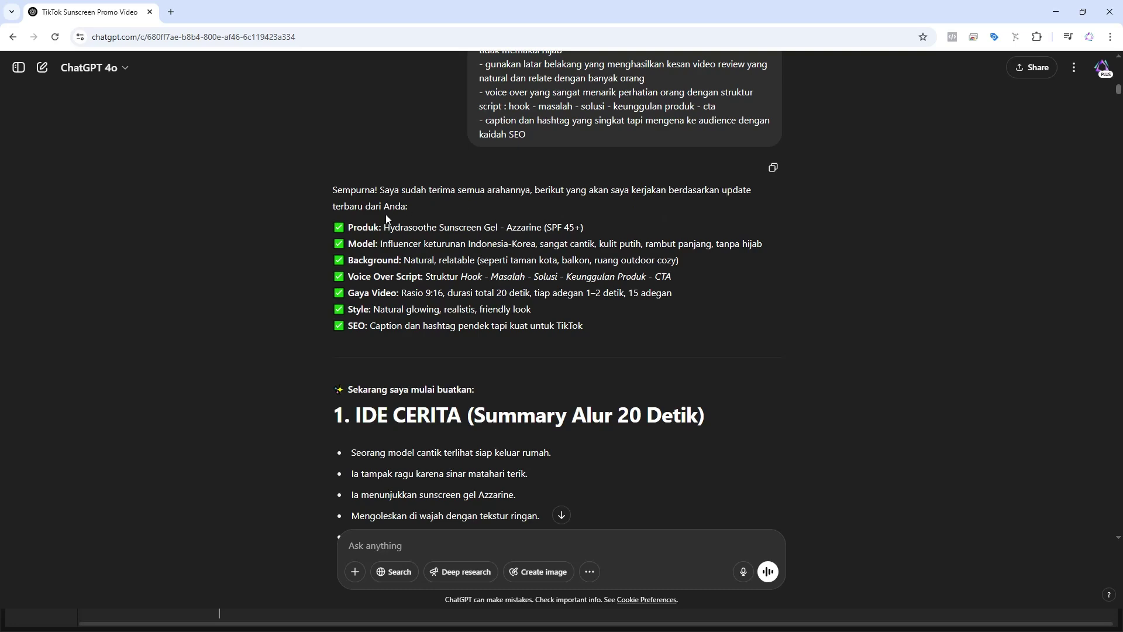
Examine the story idea section, highlighting all its bullet points
{"action": "scroll", "coordinate": [504, 255], "scroll_direction": "down", "scroll_amount": 2}
{"action": "scroll", "coordinate": [484, 203], "scroll_direction": "down", "scroll_amount": 2}
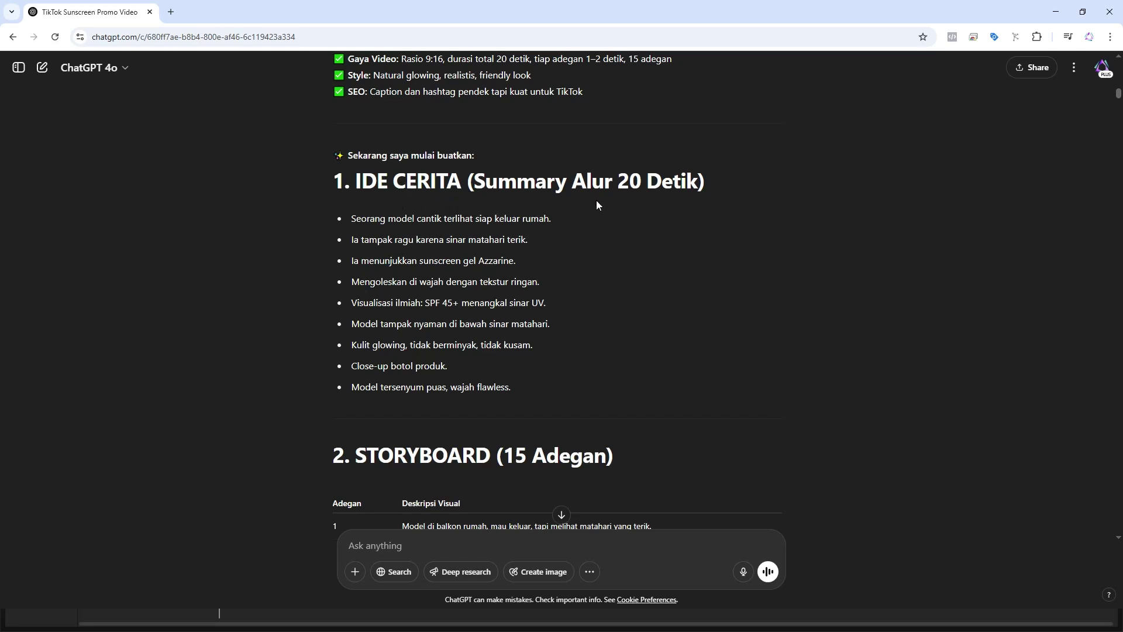
{"action": "left_click_drag", "start_coordinate": [343, 225], "coordinate": [515, 381]}
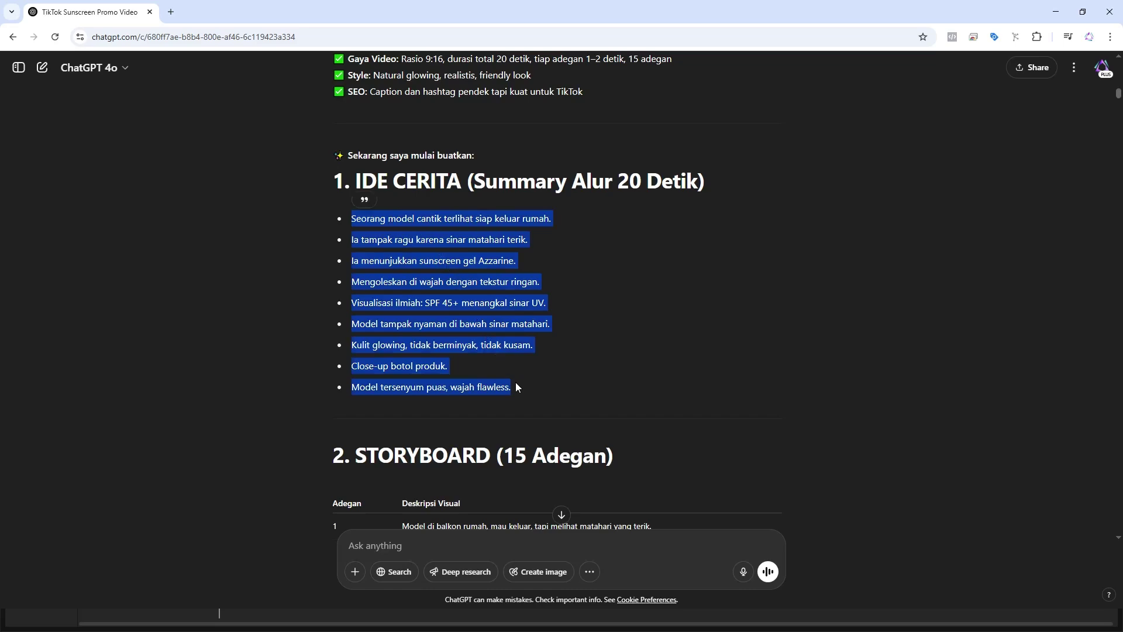
Examine the 15-scene storyboard table, highlighting its first scene descriptions and clearing the highlight
{"action": "scroll", "coordinate": [553, 324], "scroll_direction": "down", "scroll_amount": 3}
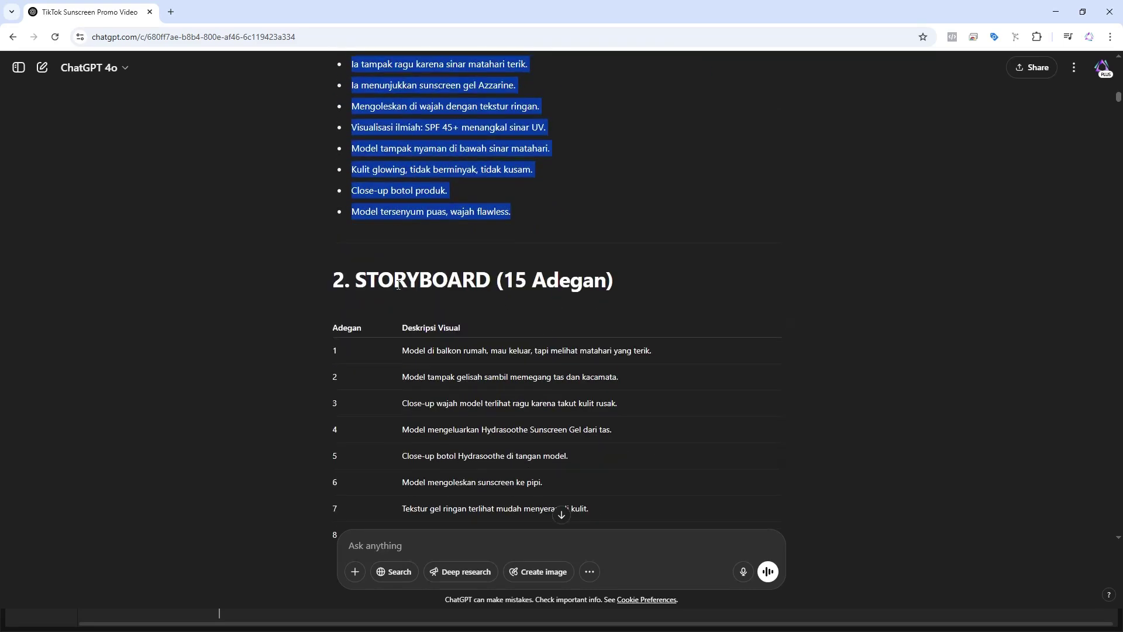
{"action": "scroll", "coordinate": [551, 283], "scroll_direction": "down", "scroll_amount": 2}
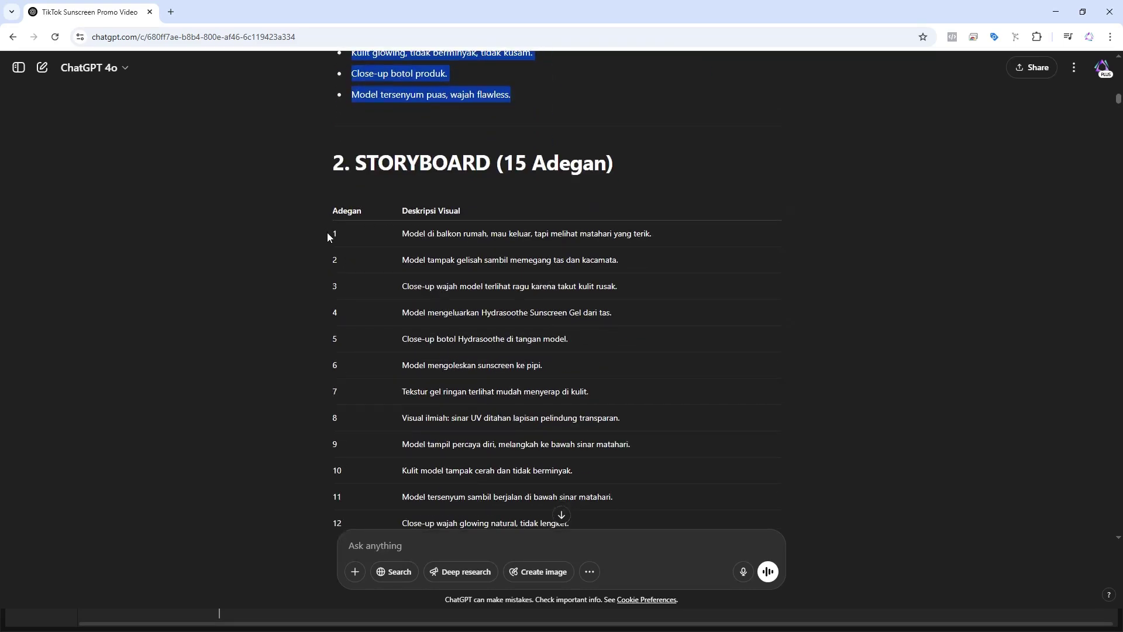
{"action": "left_click_drag", "start_coordinate": [326, 234], "coordinate": [552, 286]}
{"action": "scroll", "coordinate": [553, 279], "scroll_direction": "down", "scroll_amount": 4}
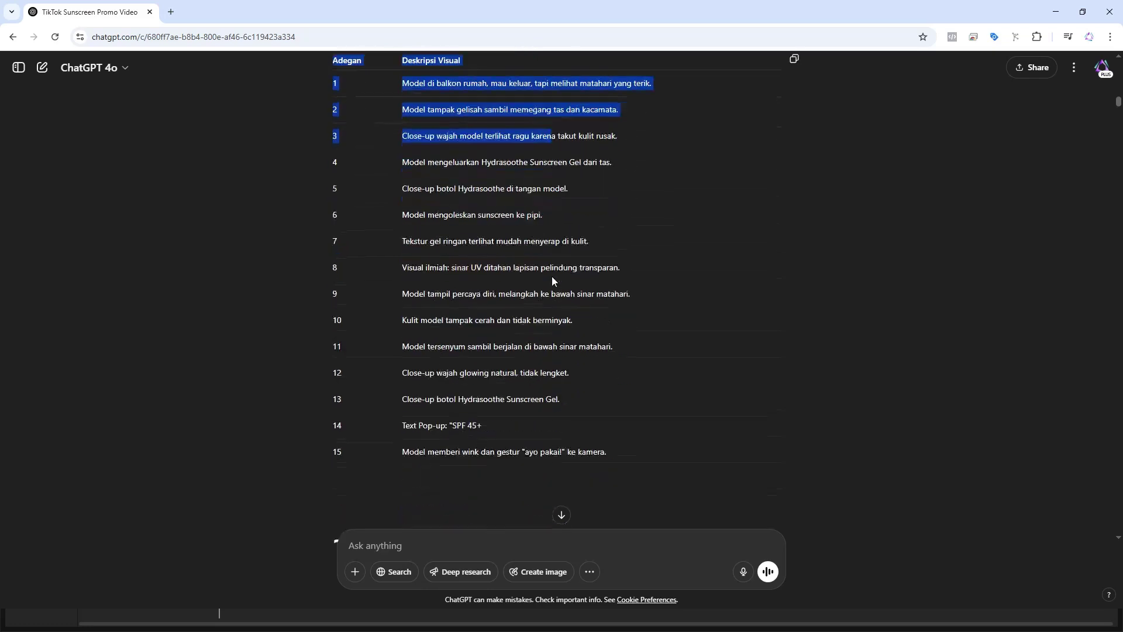
{"action": "scroll", "coordinate": [552, 276], "scroll_direction": "up", "scroll_amount": 2}
{"action": "left_click", "coordinate": [464, 142]}
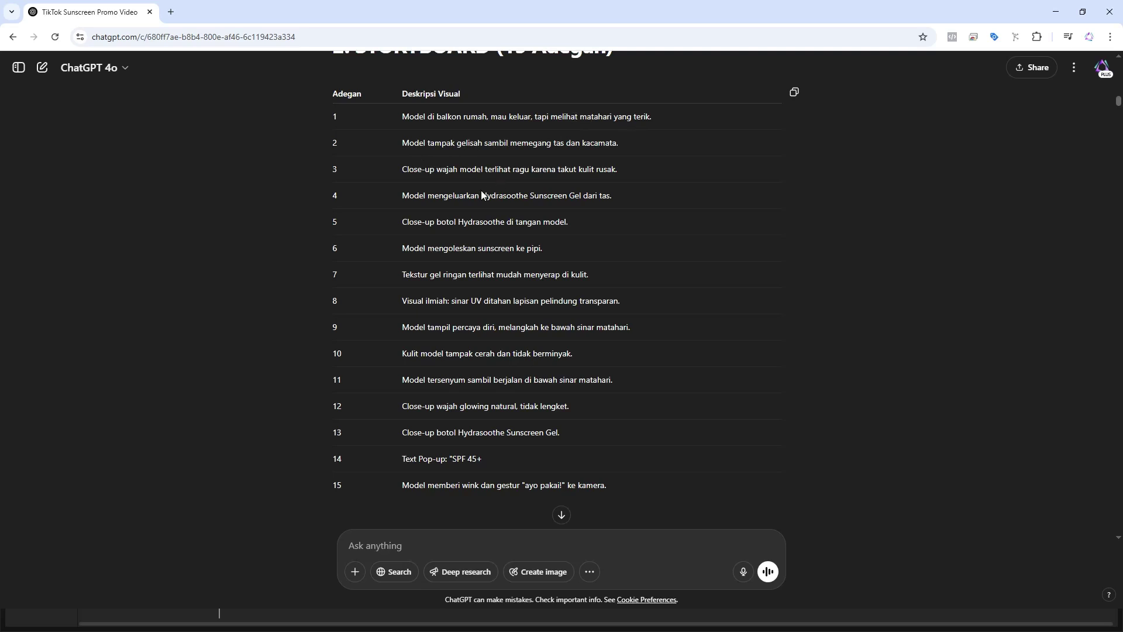
Examine the 20-second voice-over script from hook to call to action, highlighting its heading and lines
{"action": "scroll", "coordinate": [527, 195], "scroll_direction": "down", "scroll_amount": 3}
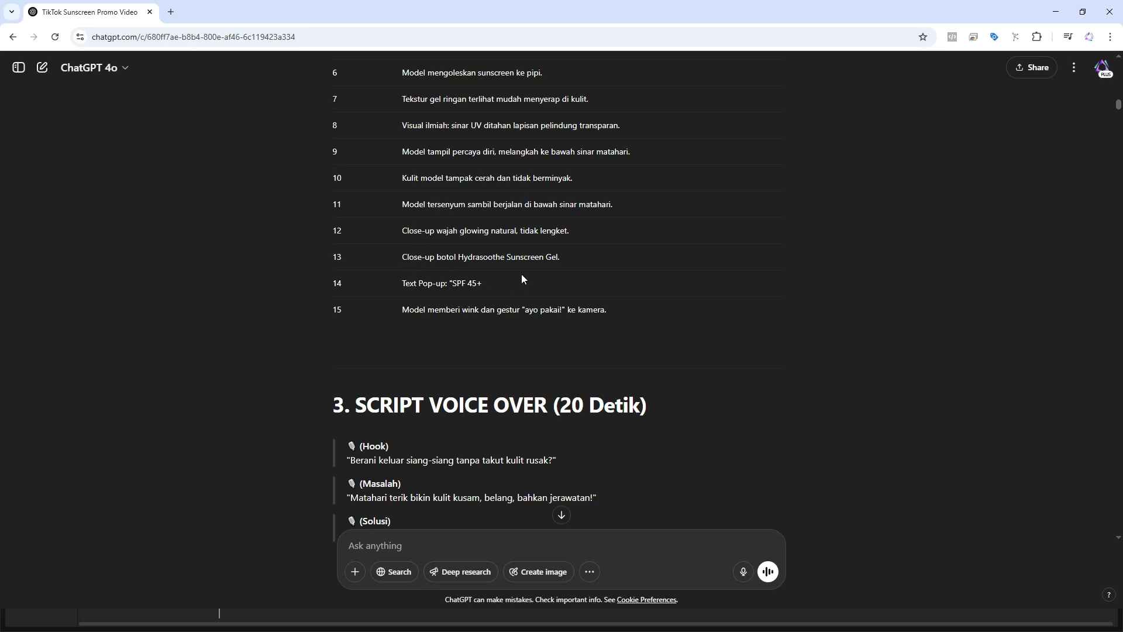
{"action": "scroll", "coordinate": [521, 274], "scroll_direction": "down", "scroll_amount": 2}
{"action": "scroll", "coordinate": [522, 275], "scroll_direction": "down", "scroll_amount": 1}
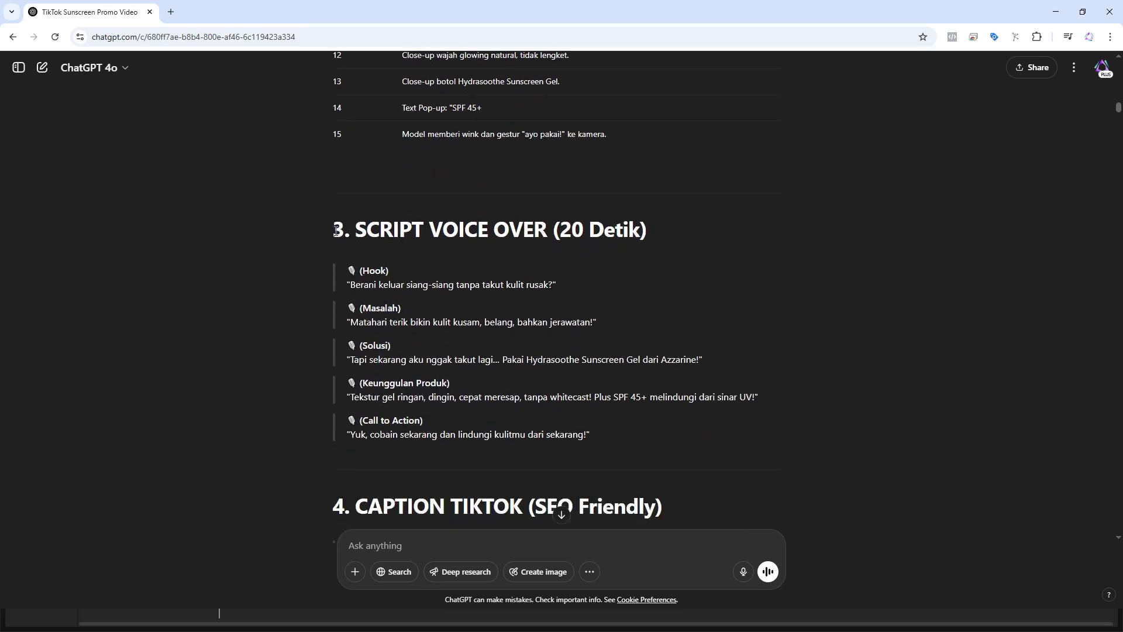
{"action": "left_click_drag", "start_coordinate": [337, 230], "coordinate": [651, 235]}
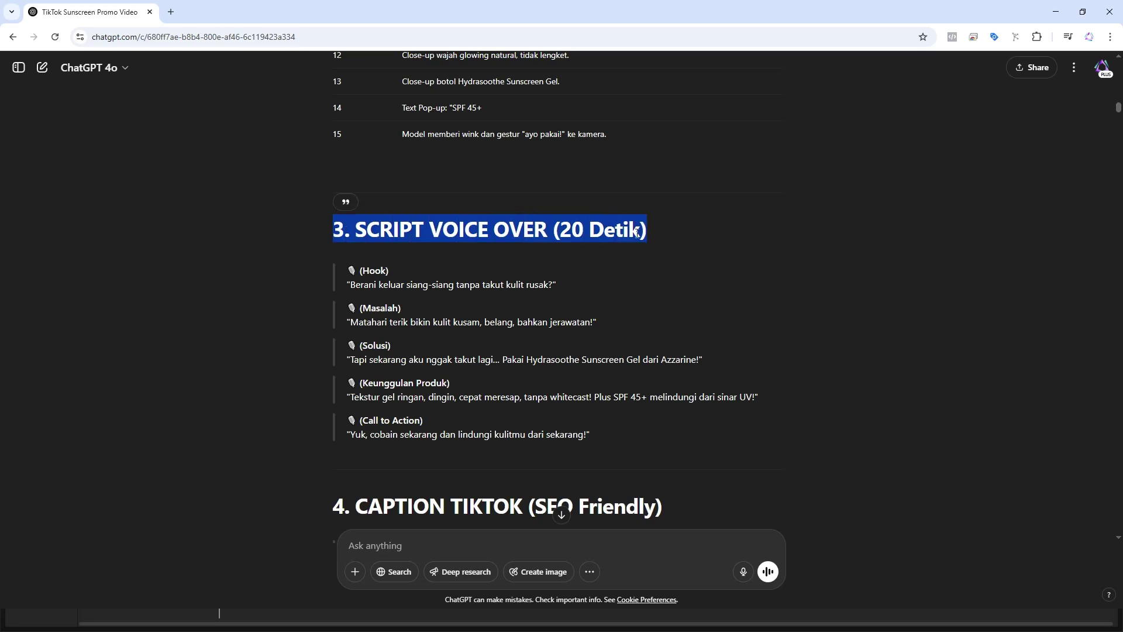
{"action": "scroll", "coordinate": [573, 254], "scroll_direction": "down", "scroll_amount": 1}
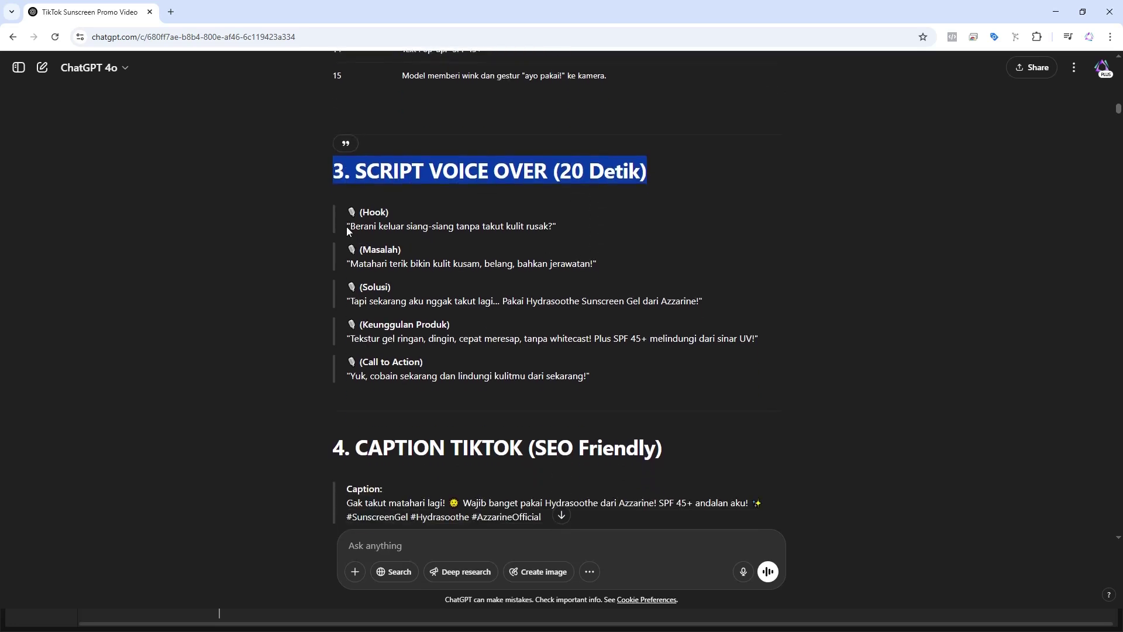
{"action": "left_click_drag", "start_coordinate": [348, 226], "coordinate": [603, 380]}
{"action": "left_click", "coordinate": [602, 380]}
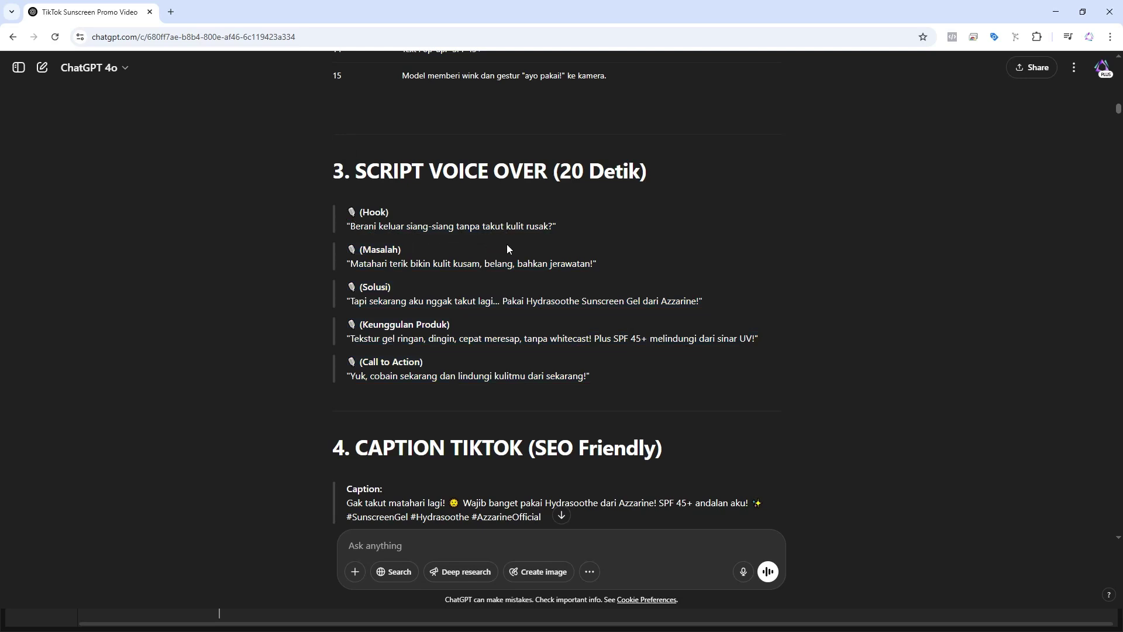
{"action": "scroll", "coordinate": [480, 237], "scroll_direction": "down", "scroll_amount": 1}
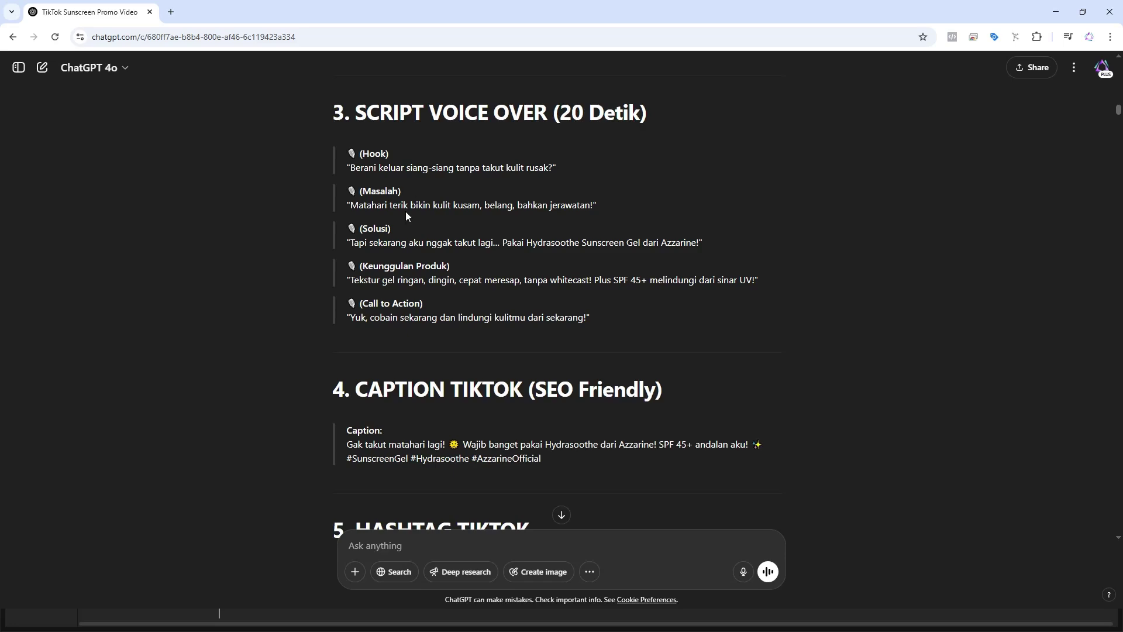
Read through the TikTok caption, hashtags, scene image prompt and Kling Pro prompt sections
{"action": "scroll", "coordinate": [320, 219], "scroll_direction": "down", "scroll_amount": 4}
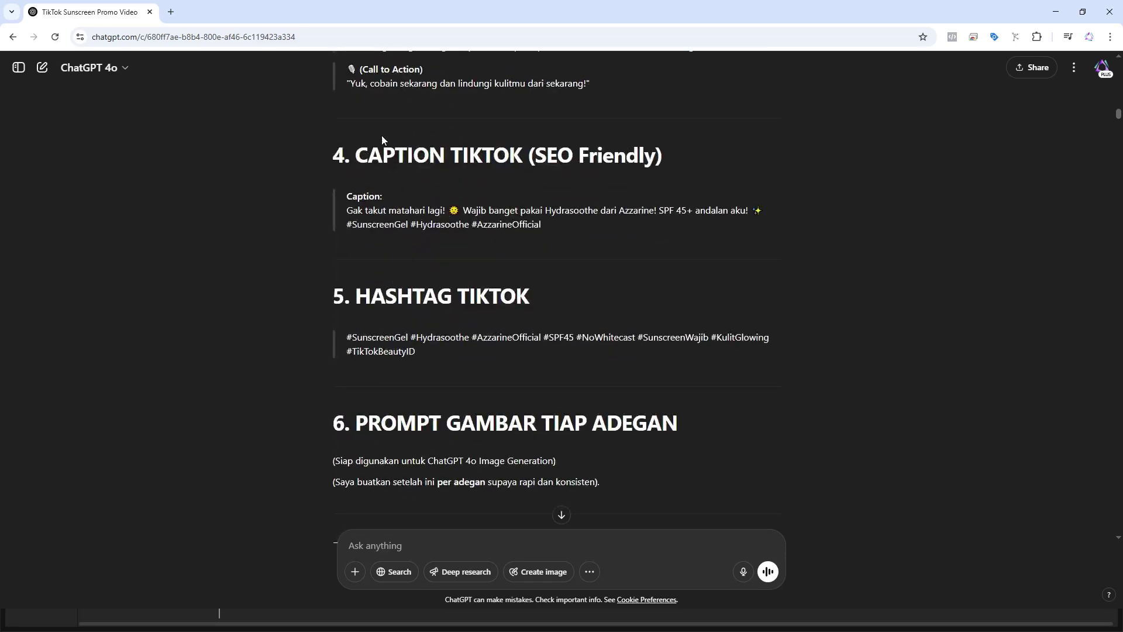
{"action": "scroll", "coordinate": [554, 202], "scroll_direction": "down", "scroll_amount": 2}
{"action": "left_click_drag", "start_coordinate": [399, 234], "coordinate": [536, 233]}
{"action": "scroll", "coordinate": [535, 229], "scroll_direction": "down", "scroll_amount": 2}
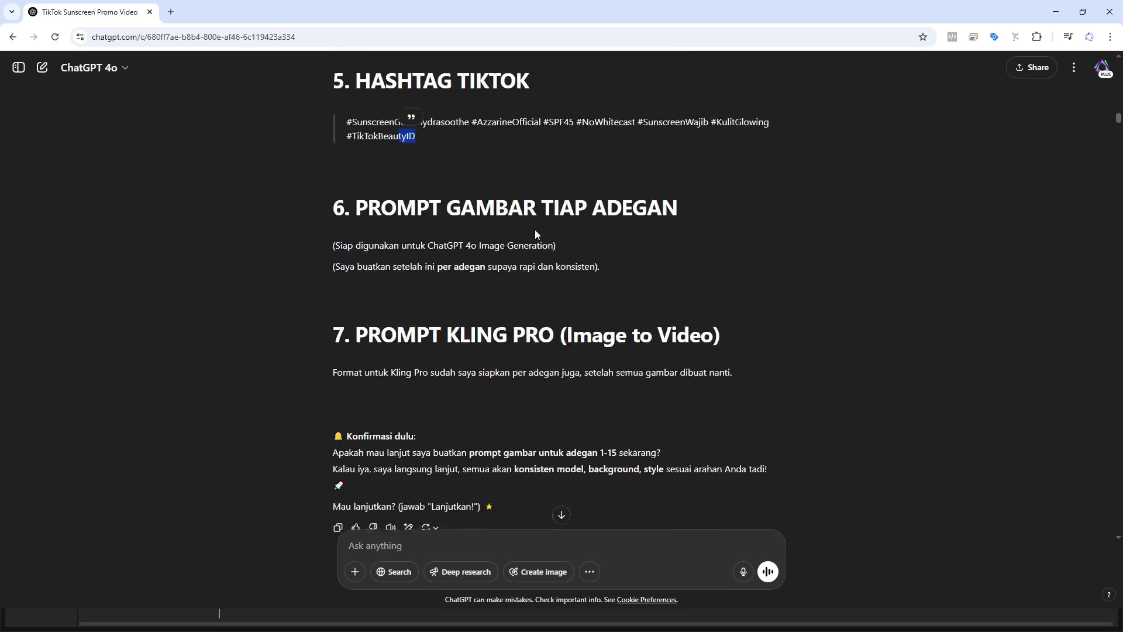
{"action": "left_click", "coordinate": [292, 185]}
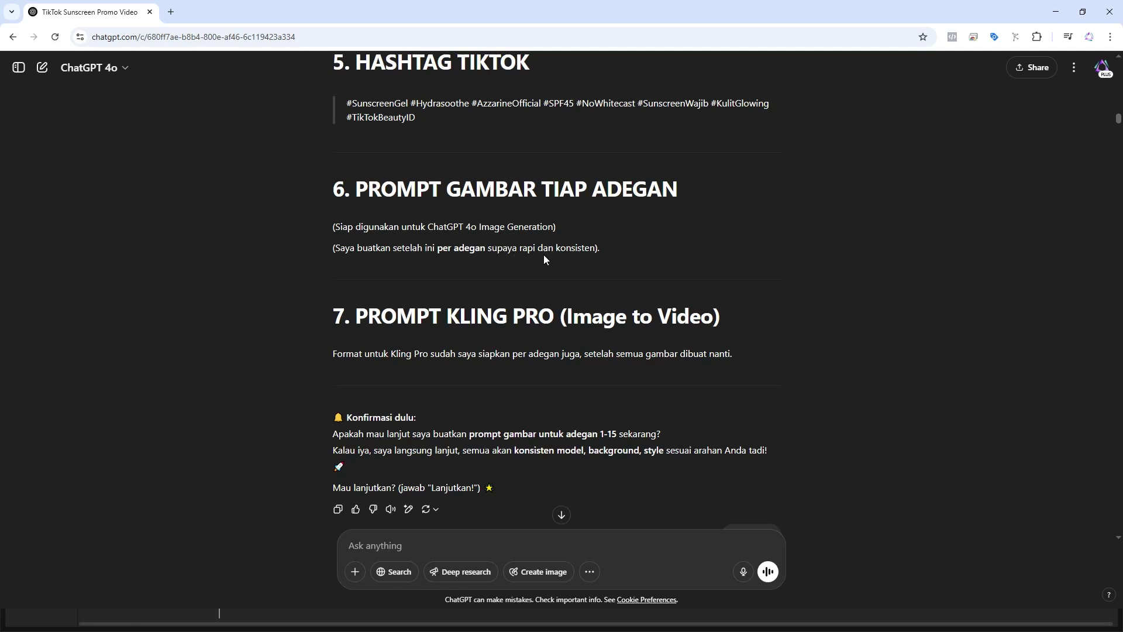
Read the confirmation question, the "lanjutkan" reply and the visual requirements down to the per-scene image prompts
{"action": "scroll", "coordinate": [494, 284], "scroll_direction": "down", "scroll_amount": 2}
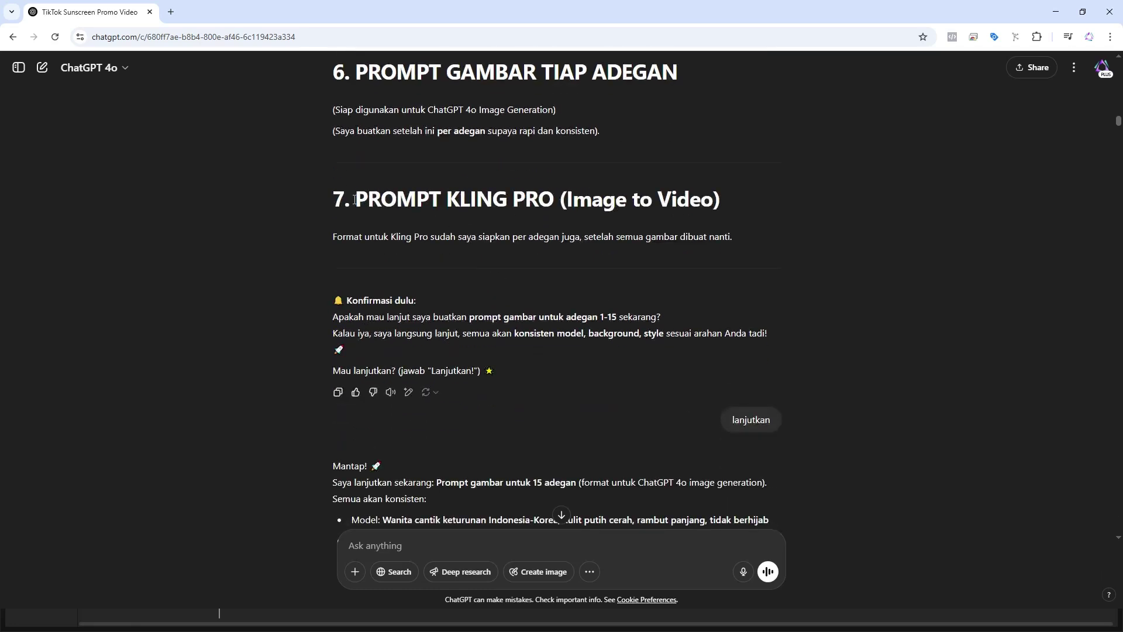
{"action": "scroll", "coordinate": [408, 251], "scroll_direction": "down", "scroll_amount": 2}
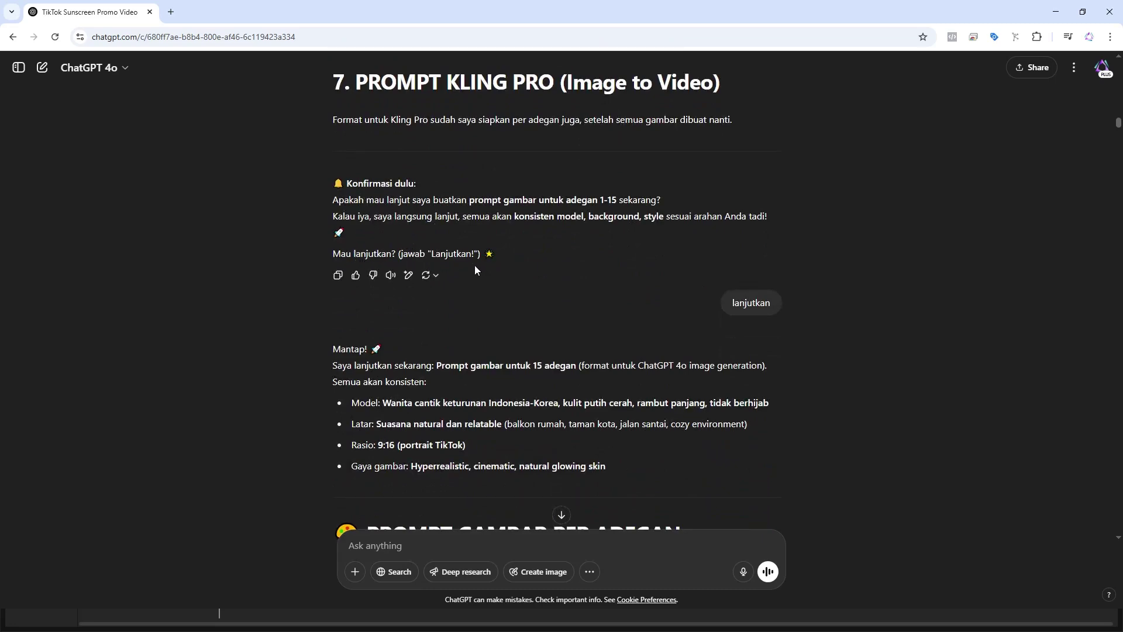
{"action": "scroll", "coordinate": [522, 282], "scroll_direction": "down", "scroll_amount": 7}
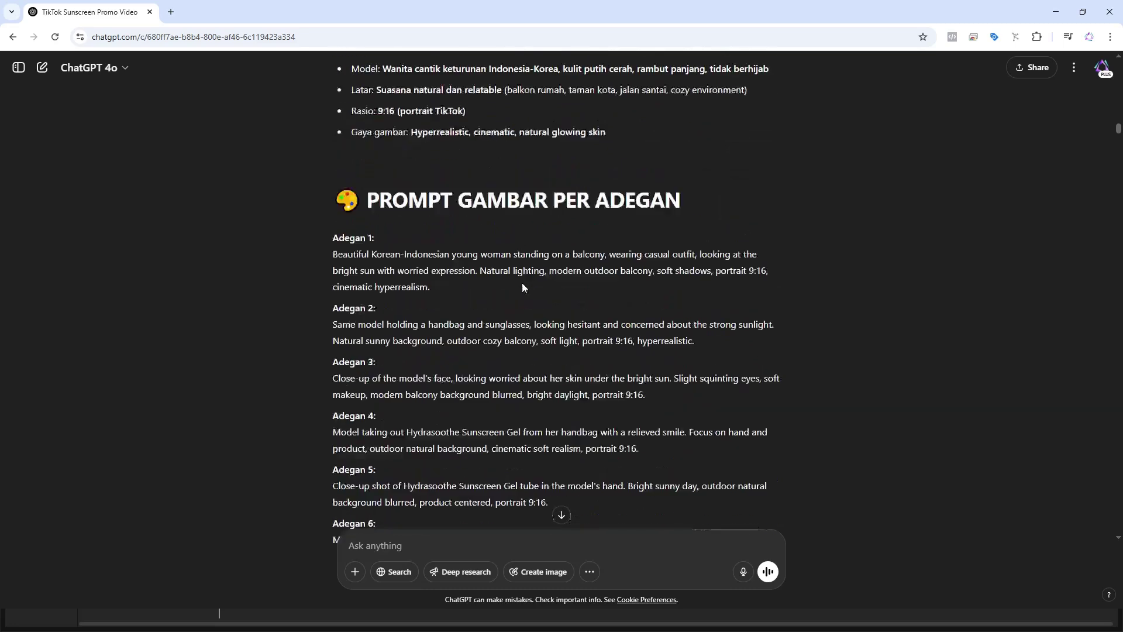
{"action": "scroll", "coordinate": [524, 280], "scroll_direction": "up", "scroll_amount": 2}
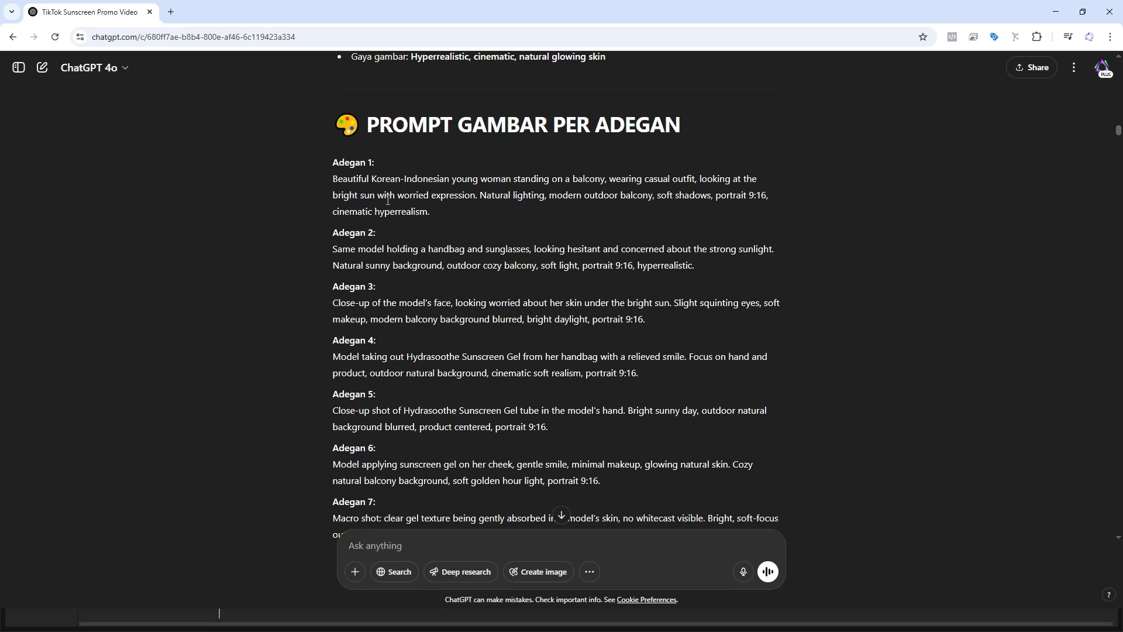
Examine the per-scene image prompts, highlighting the descriptions for Adegan 1 and Adegan 2
{"action": "left_click_drag", "start_coordinate": [333, 179], "coordinate": [444, 208]}
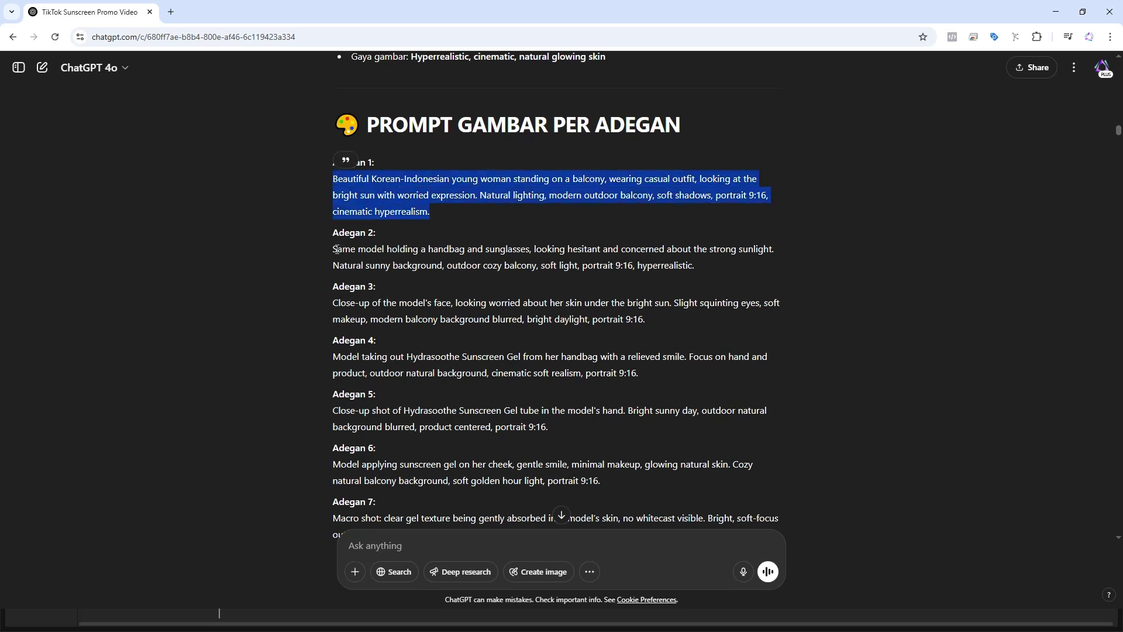
{"action": "left_click_drag", "start_coordinate": [333, 249], "coordinate": [674, 265]}
{"action": "scroll", "coordinate": [546, 287], "scroll_direction": "down", "scroll_amount": 1}
{"action": "scroll", "coordinate": [547, 278], "scroll_direction": "down", "scroll_amount": 2}
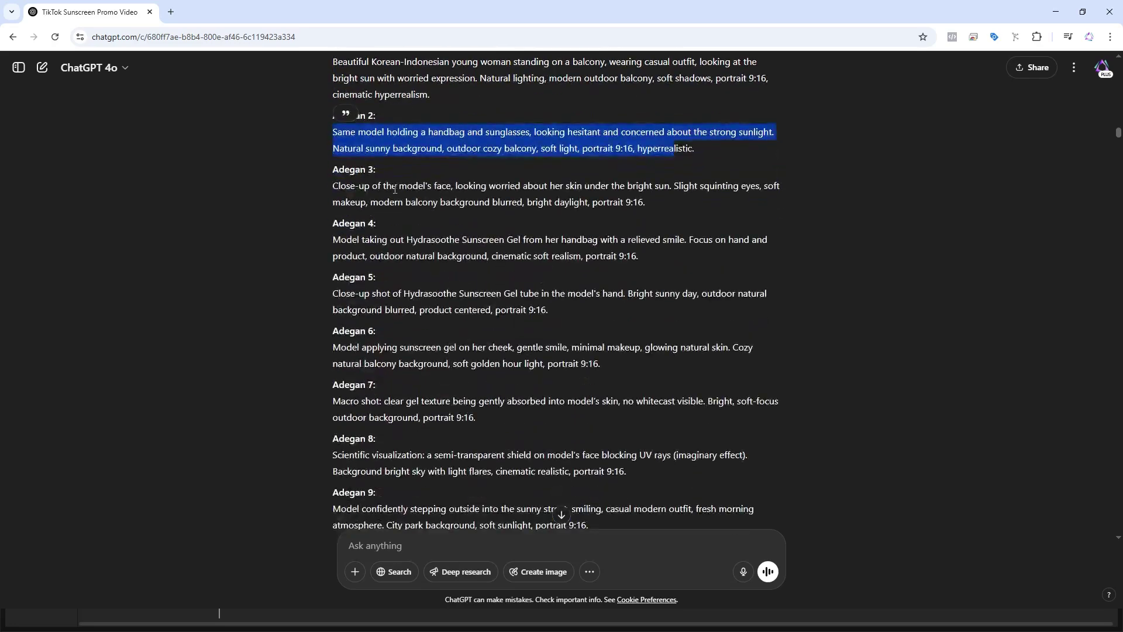
Compare the 15-scene storyboard table with the per-scene image prompts
{"action": "scroll", "coordinate": [419, 208], "scroll_direction": "up", "scroll_amount": 20}
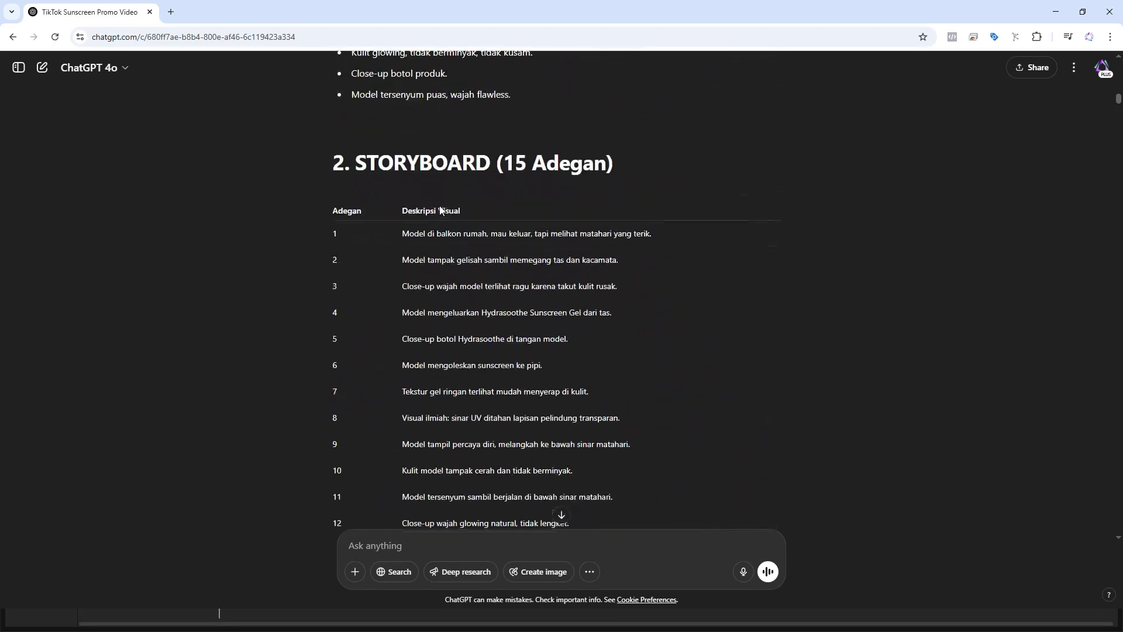
{"action": "scroll", "coordinate": [440, 205], "scroll_direction": "down", "scroll_amount": 4}
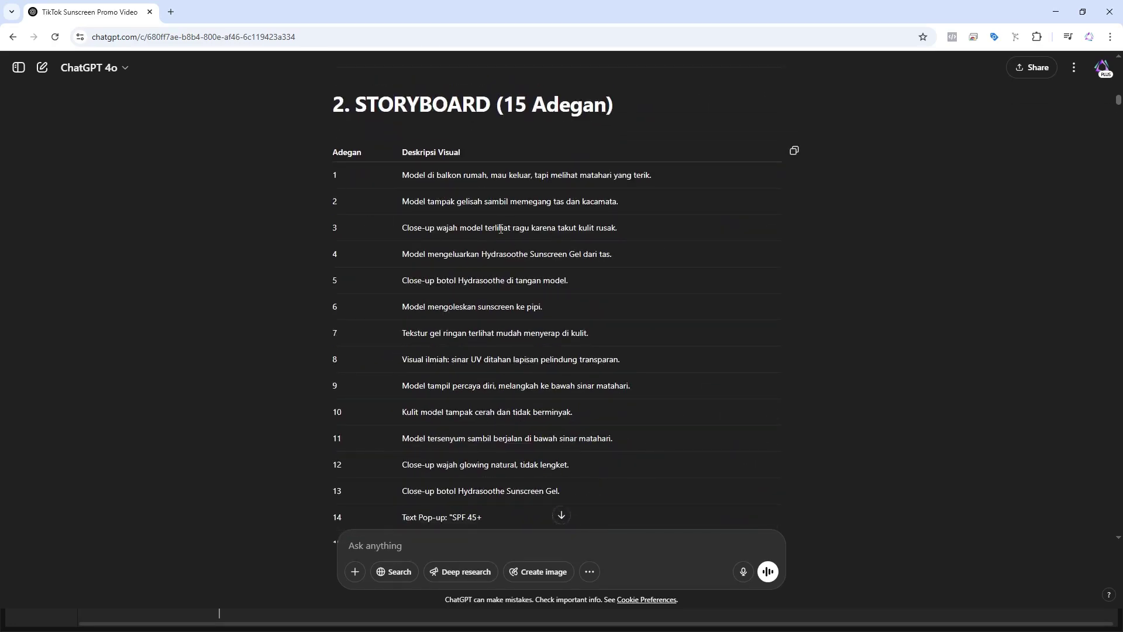
{"action": "scroll", "coordinate": [480, 208], "scroll_direction": "down", "scroll_amount": 20}
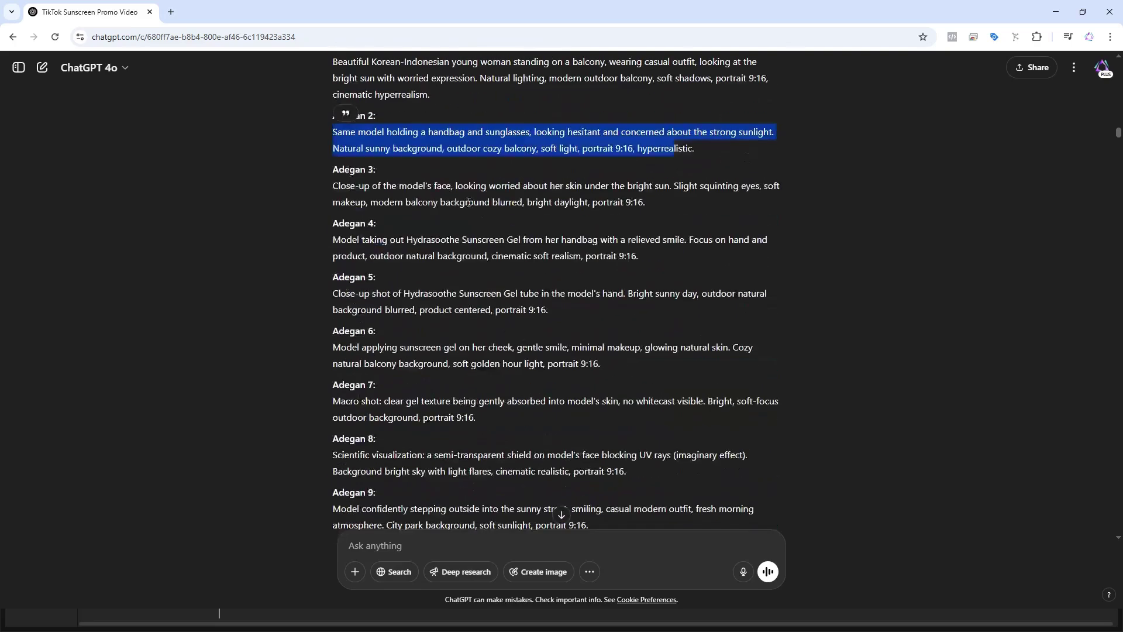
Examine the Kling Pro prompt format section, its Adegan 1 example and the "Lanjut Kling Pro!" reply
{"action": "scroll", "coordinate": [470, 199], "scroll_direction": "down", "scroll_amount": 8}
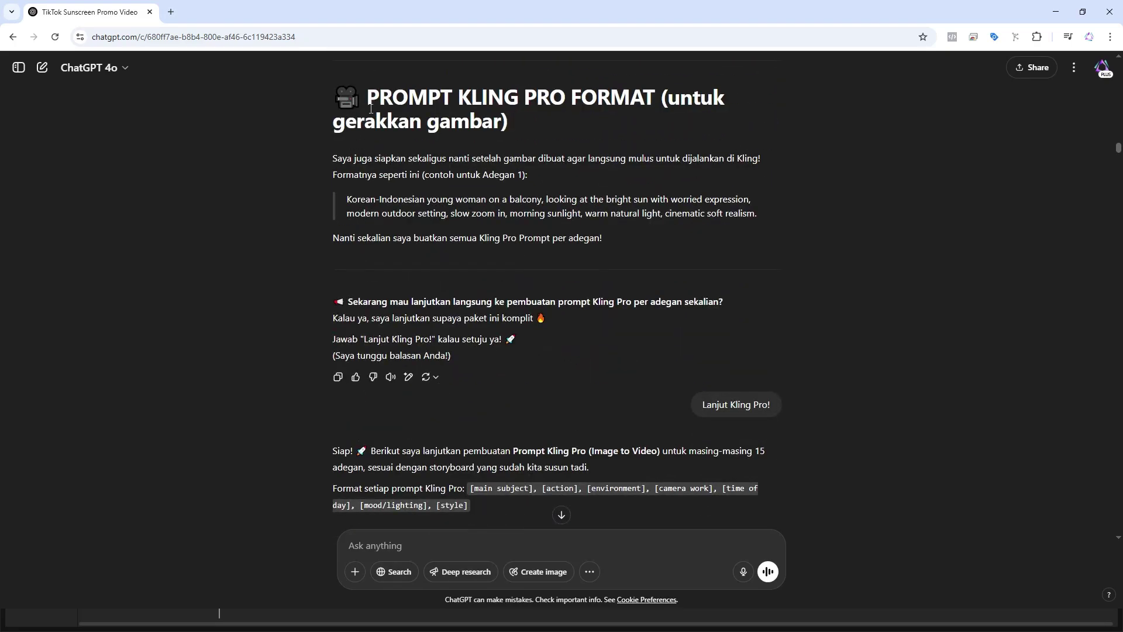
{"action": "scroll", "coordinate": [592, 147], "scroll_direction": "down", "scroll_amount": 2}
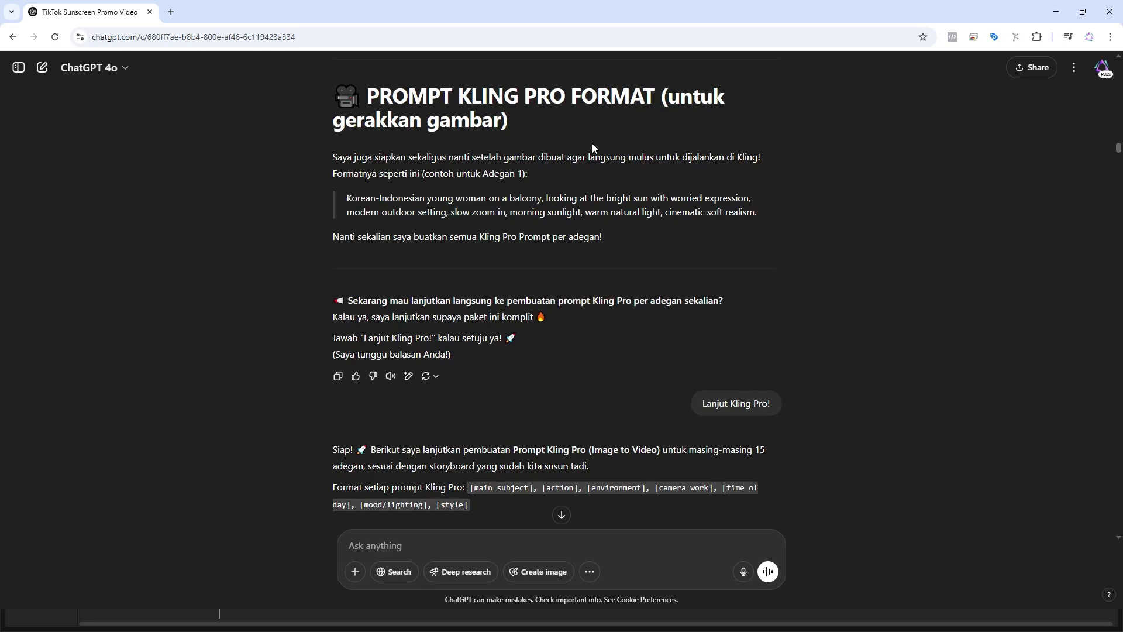
{"action": "scroll", "coordinate": [592, 147], "scroll_direction": "up", "scroll_amount": 3}
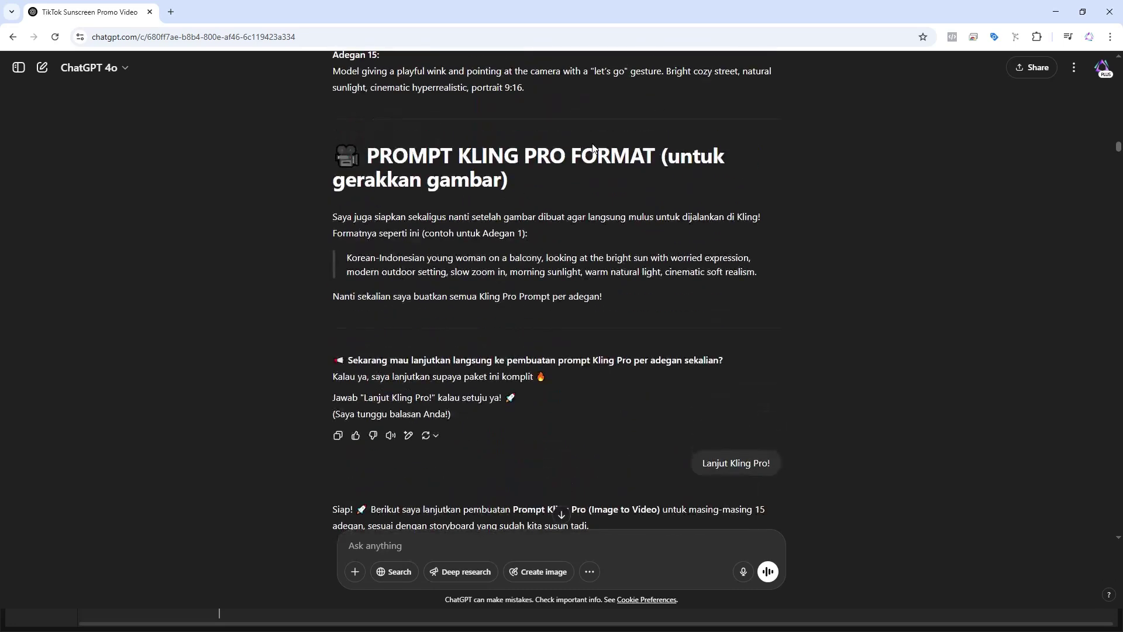
{"action": "scroll", "coordinate": [592, 148], "scroll_direction": "down", "scroll_amount": 9}
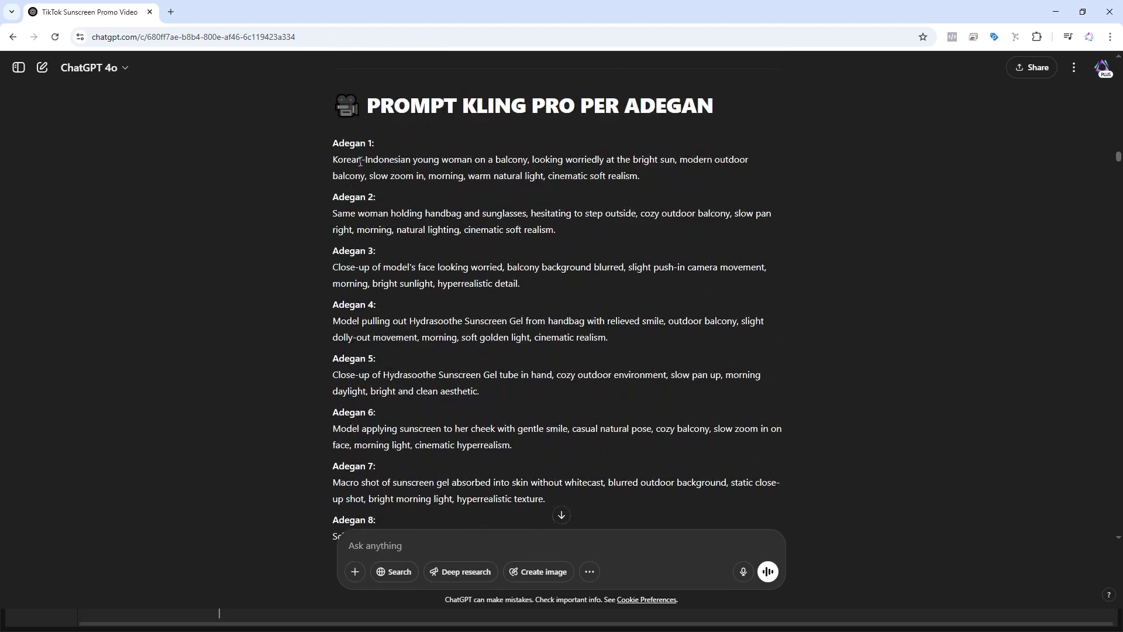
{"action": "scroll", "coordinate": [591, 146], "scroll_direction": "up", "scroll_amount": 4}
{"action": "scroll", "coordinate": [644, 150], "scroll_direction": "up", "scroll_amount": 2}
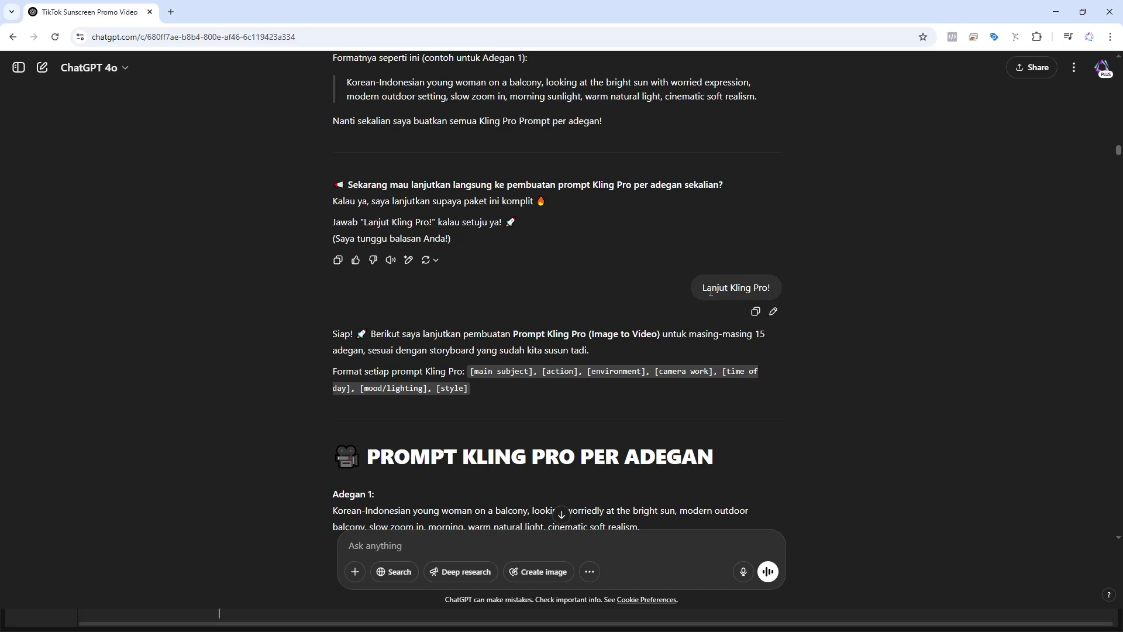
Examine the Kling Pro prompts for all scenes, highlighting the opening text of Adegan 1 and Adegan 2
{"action": "scroll", "coordinate": [660, 280], "scroll_direction": "down", "scroll_amount": 5}
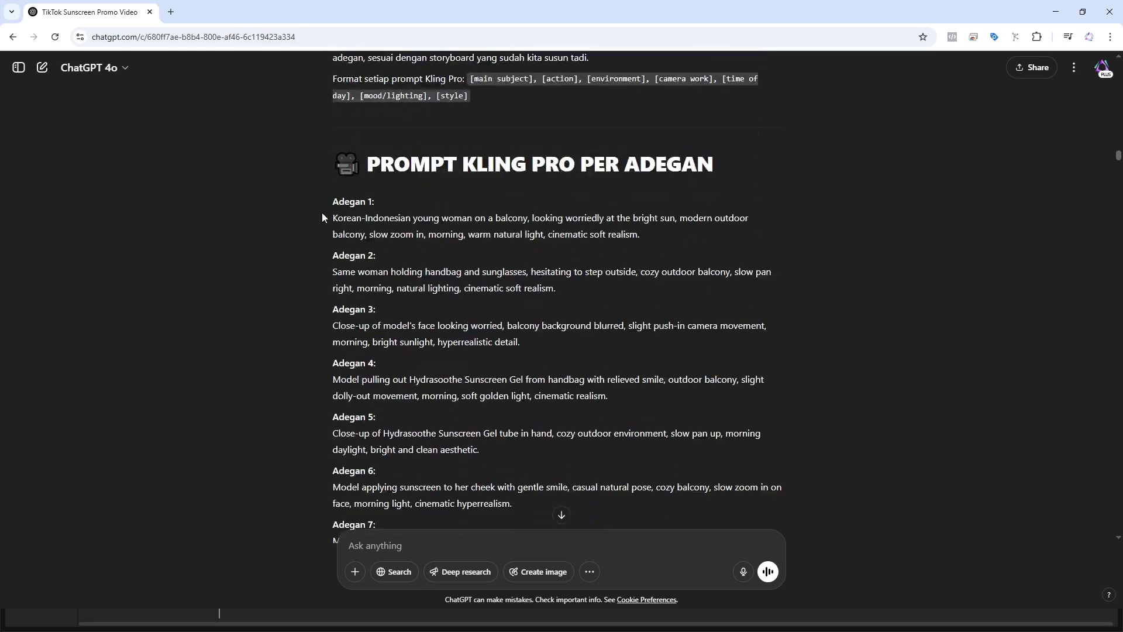
{"action": "left_click_drag", "start_coordinate": [323, 217], "coordinate": [581, 219]}
{"action": "left_click_drag", "start_coordinate": [339, 272], "coordinate": [459, 273]}
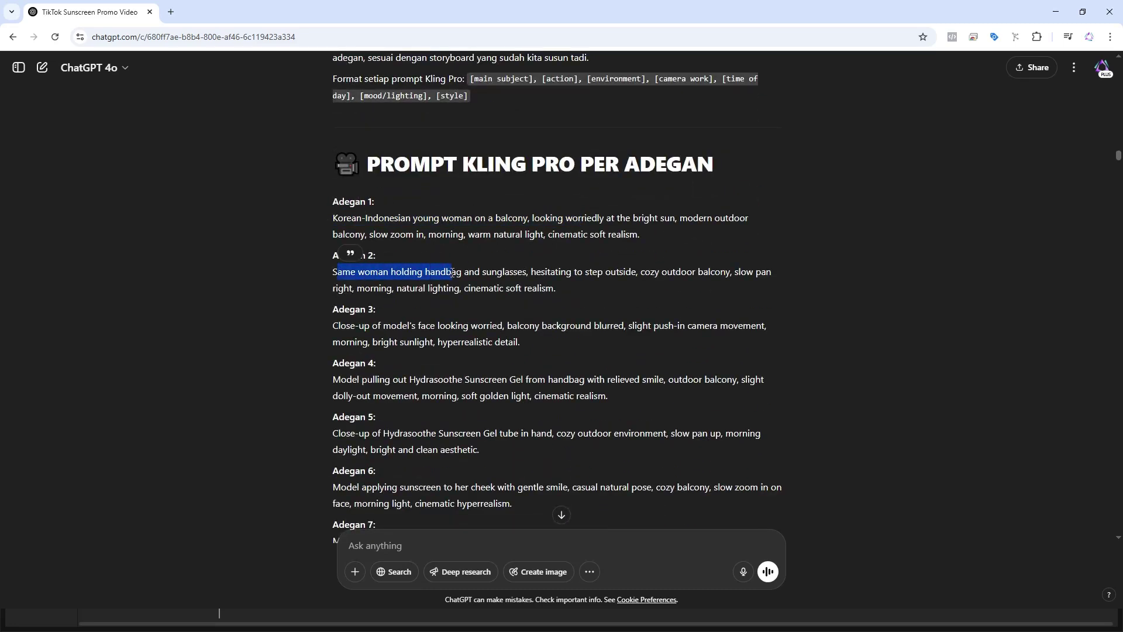
{"action": "scroll", "coordinate": [455, 257], "scroll_direction": "down", "scroll_amount": 8}
{"action": "scroll", "coordinate": [455, 257], "scroll_direction": "down", "scroll_amount": 7}
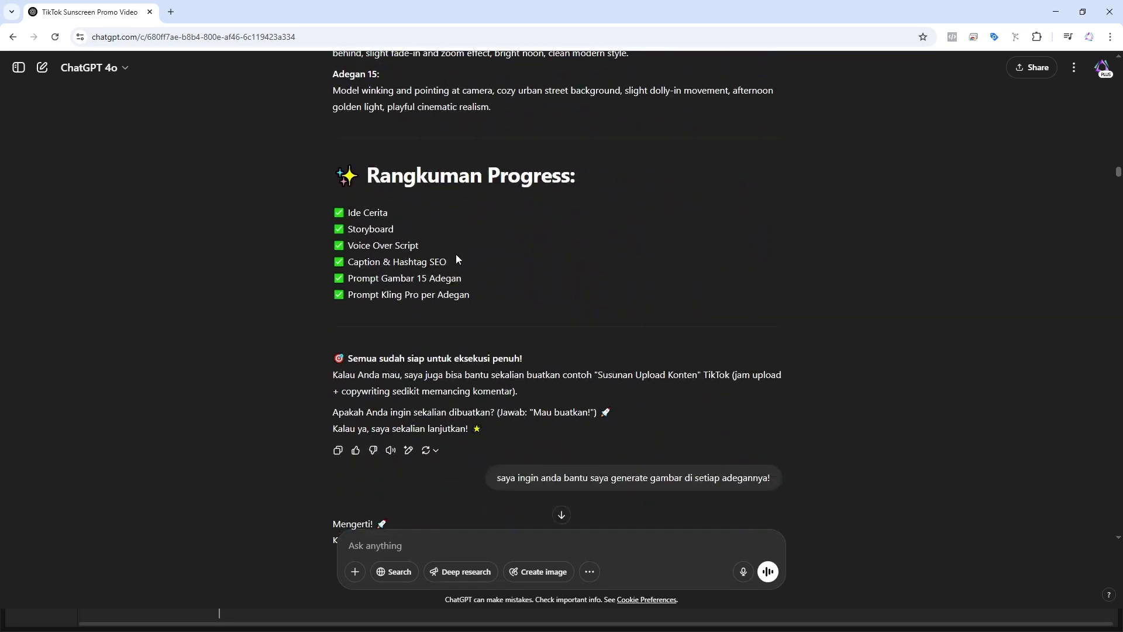
Review the Rangkuman Progress checklist, highlighting its items from the story idea to Prompt Kling Pro per Adegan
{"action": "scroll", "coordinate": [475, 209], "scroll_direction": "down", "scroll_amount": 1}
{"action": "left_click_drag", "start_coordinate": [327, 161], "coordinate": [399, 176]}
{"action": "left_click_drag", "start_coordinate": [331, 190], "coordinate": [443, 191]}
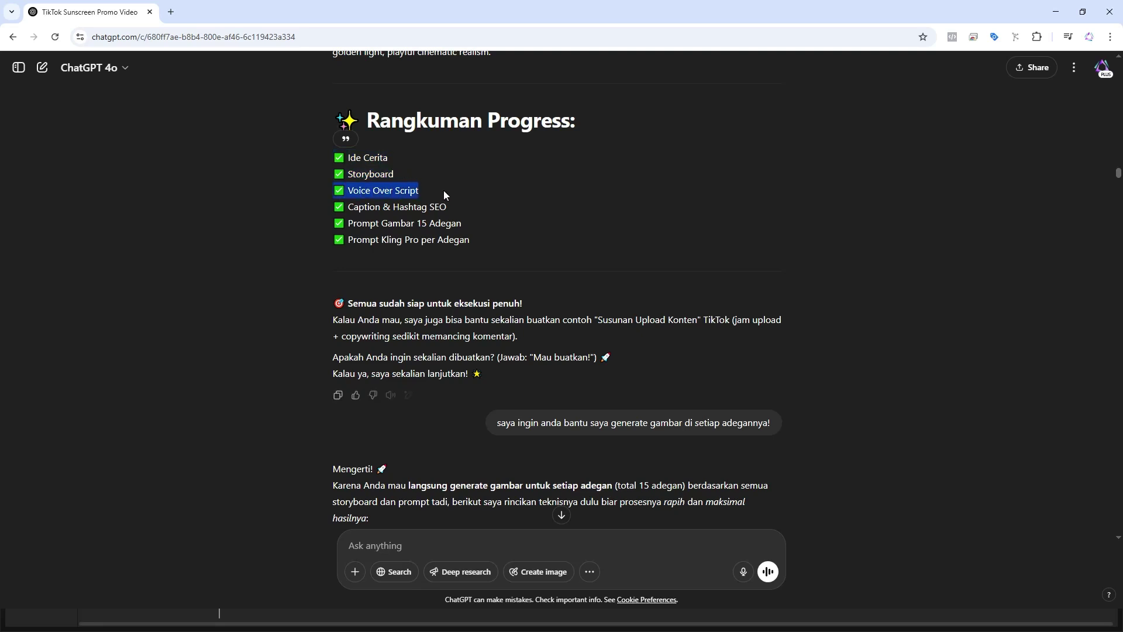
{"action": "left_click_drag", "start_coordinate": [336, 209], "coordinate": [480, 207]}
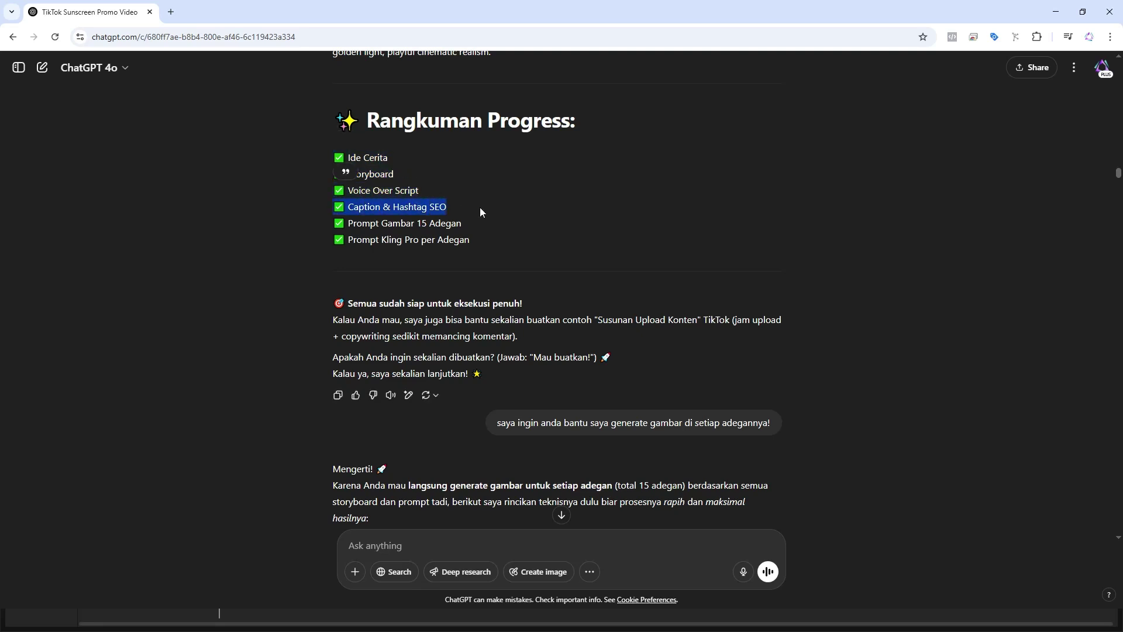
{"action": "left_click", "coordinate": [339, 224]}
{"action": "left_click_drag", "start_coordinate": [339, 224], "coordinate": [469, 223]}
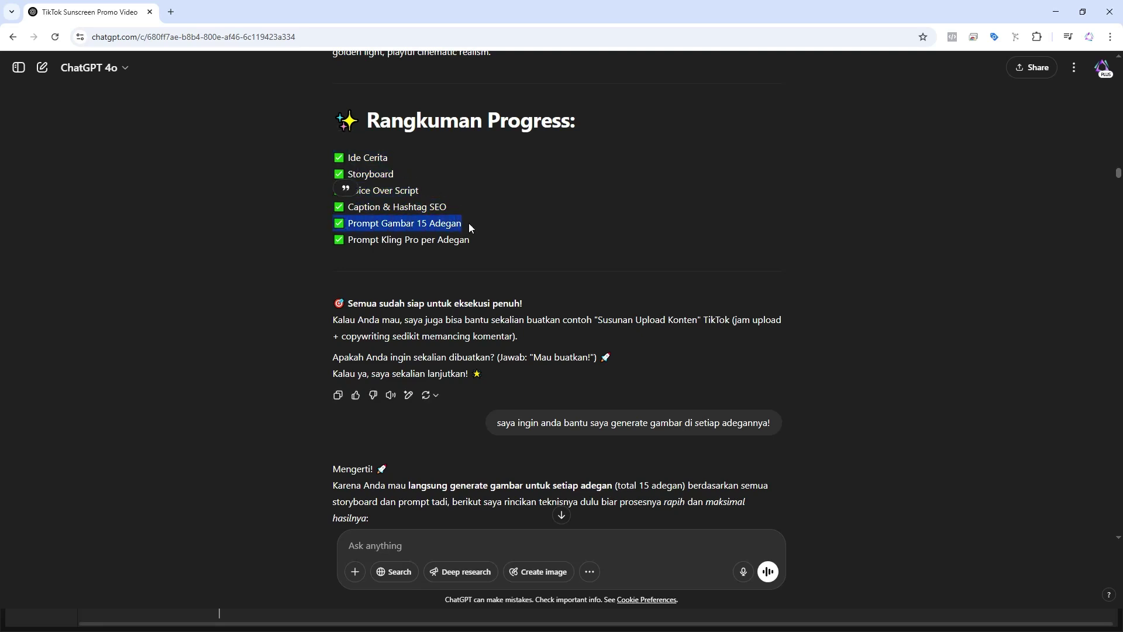
{"action": "left_click_drag", "start_coordinate": [332, 242], "coordinate": [478, 244]}
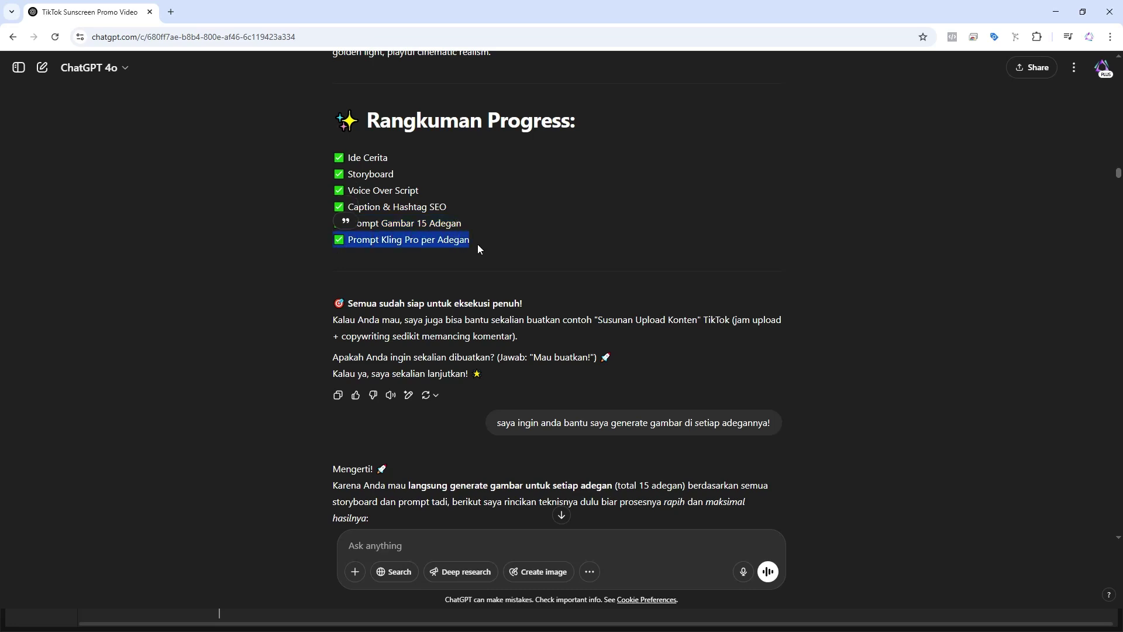
Examine the reply to the scene image generation request, covering the workflow, the Adegan 1 prompt and the optional HDR and bokeh enhancements
{"action": "scroll", "coordinate": [477, 246], "scroll_direction": "down", "scroll_amount": 2}
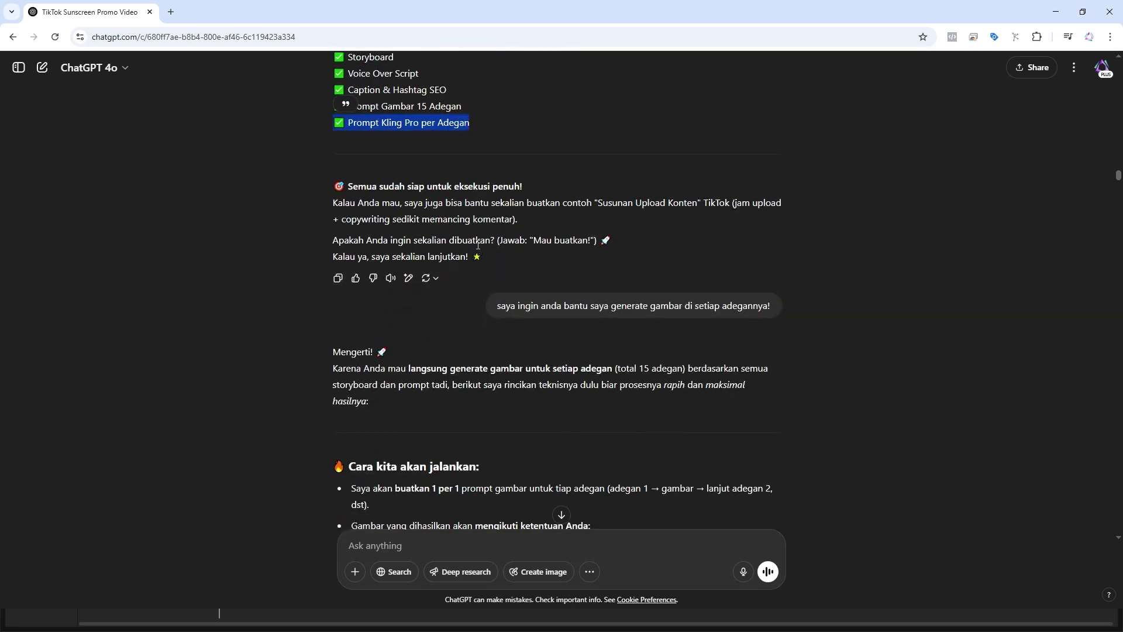
{"action": "scroll", "coordinate": [478, 245], "scroll_direction": "down", "scroll_amount": 10}
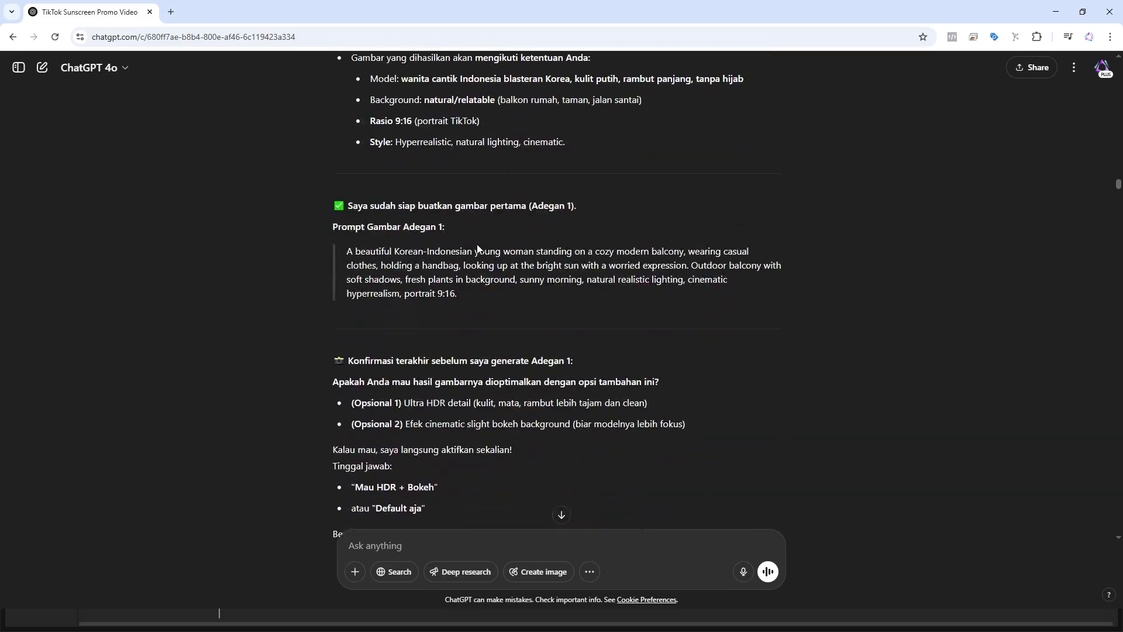
{"action": "scroll", "coordinate": [478, 244], "scroll_direction": "up", "scroll_amount": 4}
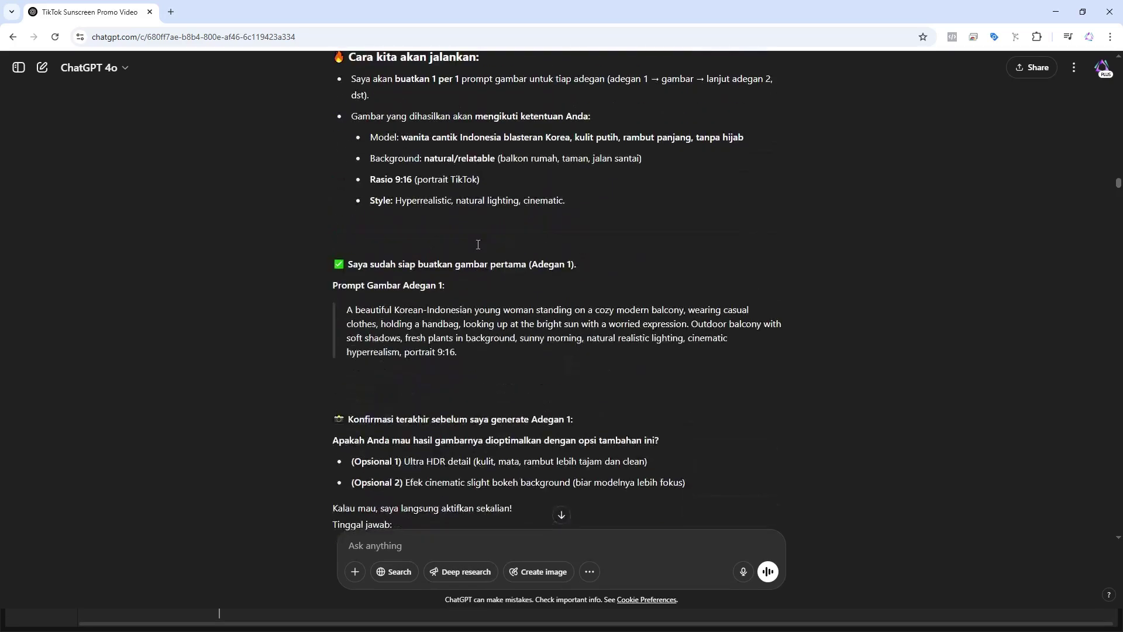
{"action": "scroll", "coordinate": [478, 248], "scroll_direction": "down", "scroll_amount": 4}
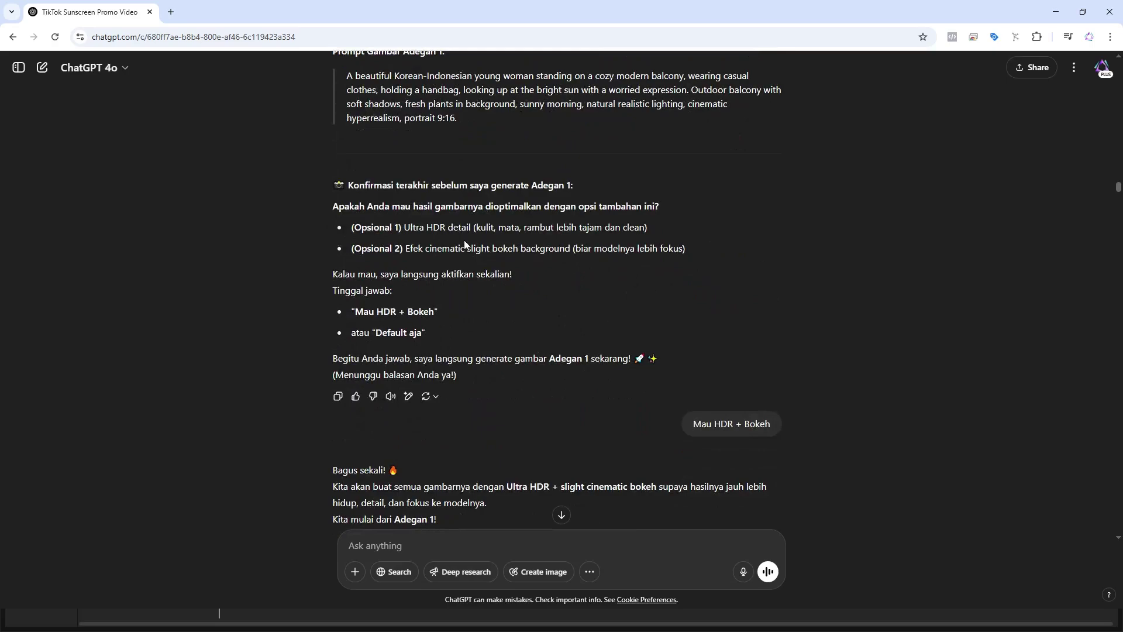
{"action": "scroll", "coordinate": [465, 240], "scroll_direction": "up", "scroll_amount": 3}
{"action": "scroll", "coordinate": [451, 239], "scroll_direction": "down", "scroll_amount": 3}
{"action": "scroll", "coordinate": [413, 219], "scroll_direction": "up", "scroll_amount": 6}
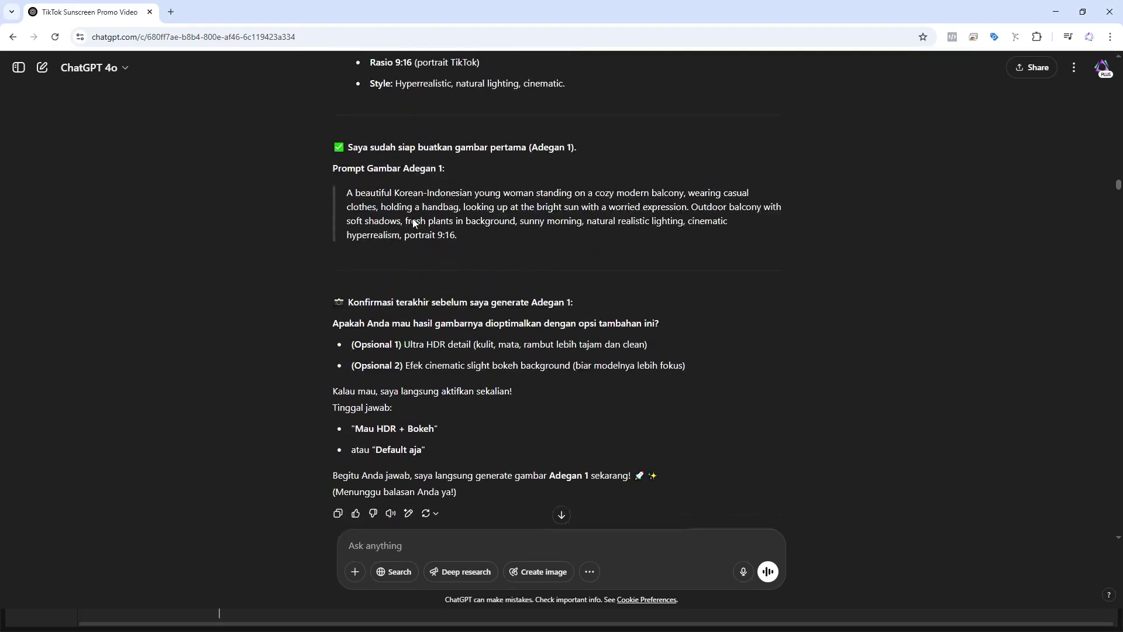
{"action": "scroll", "coordinate": [413, 219], "scroll_direction": "down", "scroll_amount": 4}
{"action": "scroll", "coordinate": [412, 218], "scroll_direction": "down", "scroll_amount": 6}
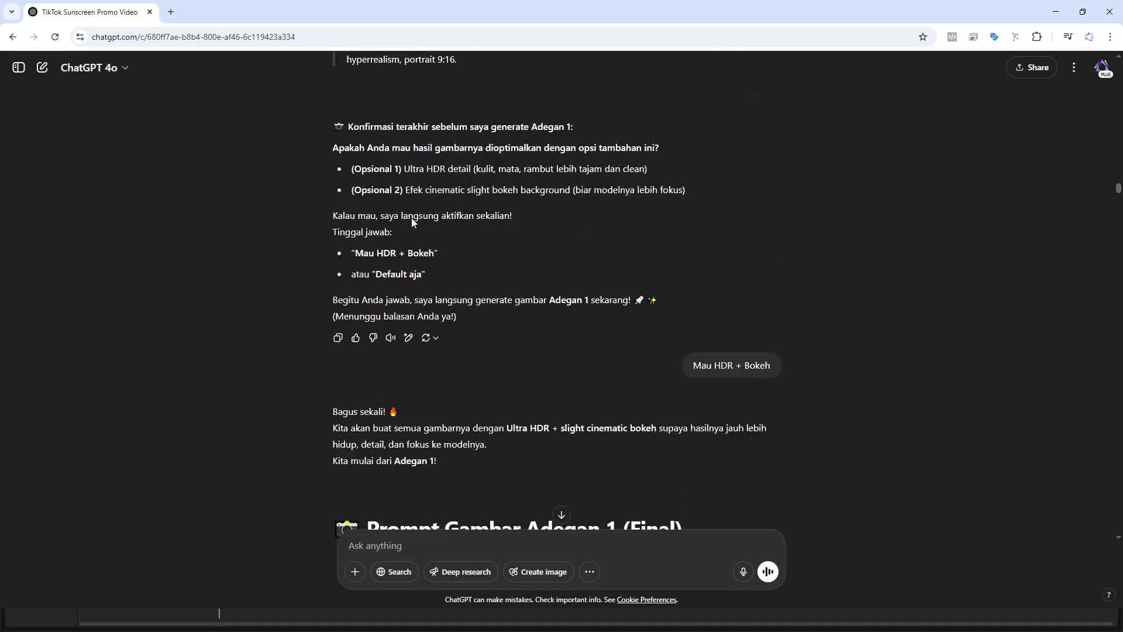
Reread the exchange from the request to generate every scene's image through the "Mau HDR + Bokeh" answer
{"action": "scroll", "coordinate": [412, 217], "scroll_direction": "up", "scroll_amount": 12}
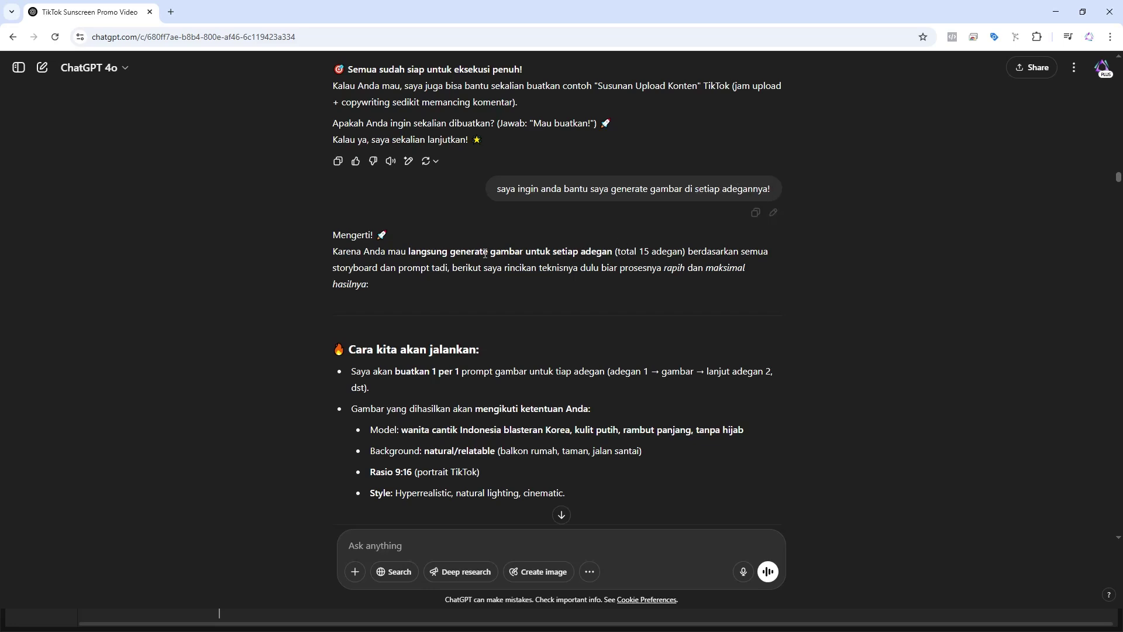
{"action": "scroll", "coordinate": [376, 253], "scroll_direction": "down", "scroll_amount": 2}
{"action": "scroll", "coordinate": [376, 253], "scroll_direction": "down", "scroll_amount": 4}
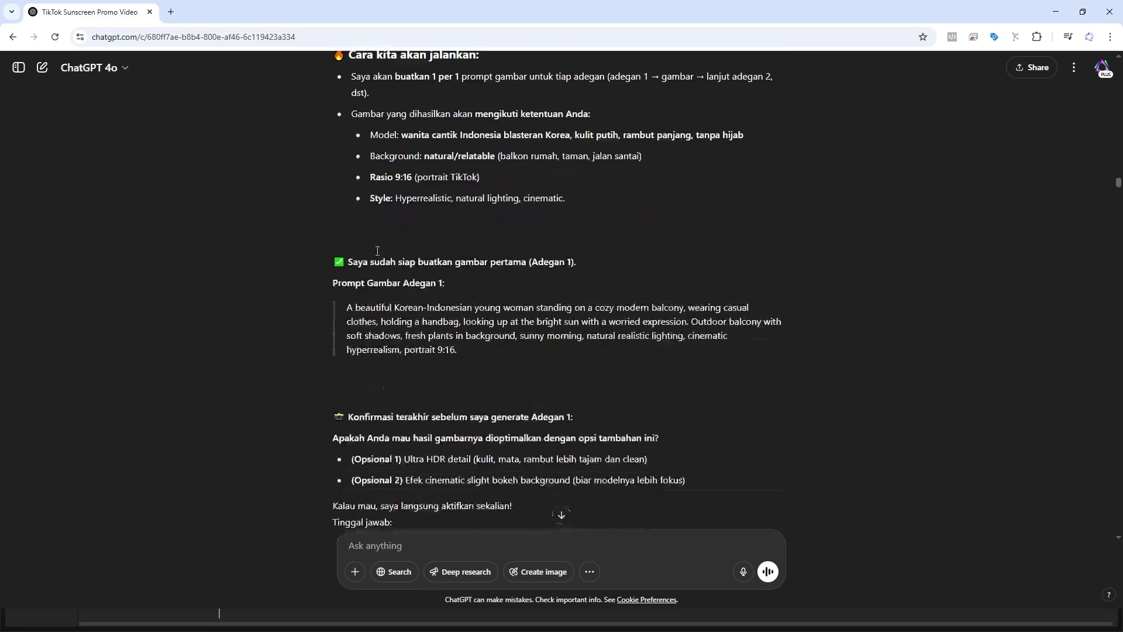
{"action": "scroll", "coordinate": [378, 252], "scroll_direction": "down", "scroll_amount": 3}
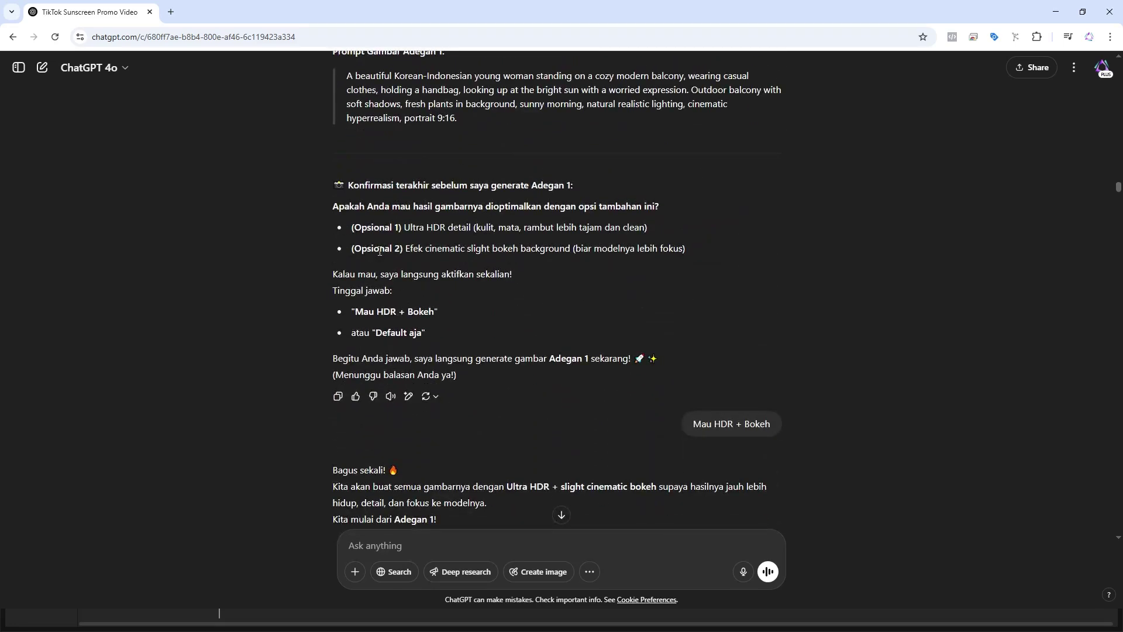
{"action": "scroll", "coordinate": [380, 251], "scroll_direction": "down", "scroll_amount": 2}
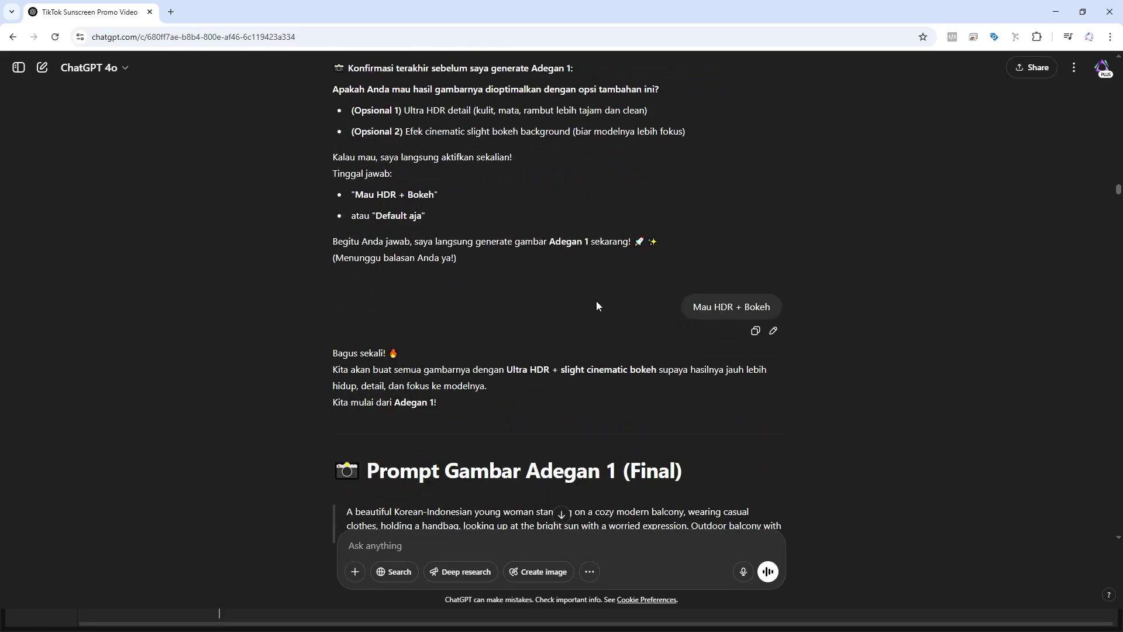
Review the final Adegan 1 image prompt and open its generated image in the enlarged view
{"action": "scroll", "coordinate": [597, 304], "scroll_direction": "down", "scroll_amount": 6}
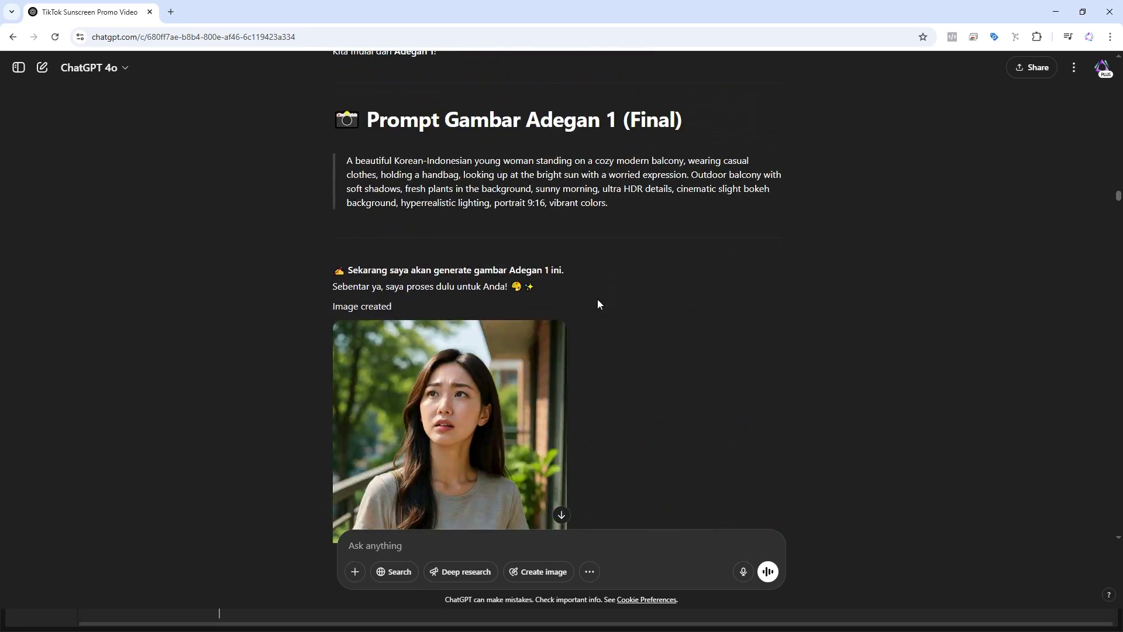
{"action": "scroll", "coordinate": [598, 299], "scroll_direction": "down", "scroll_amount": 2}
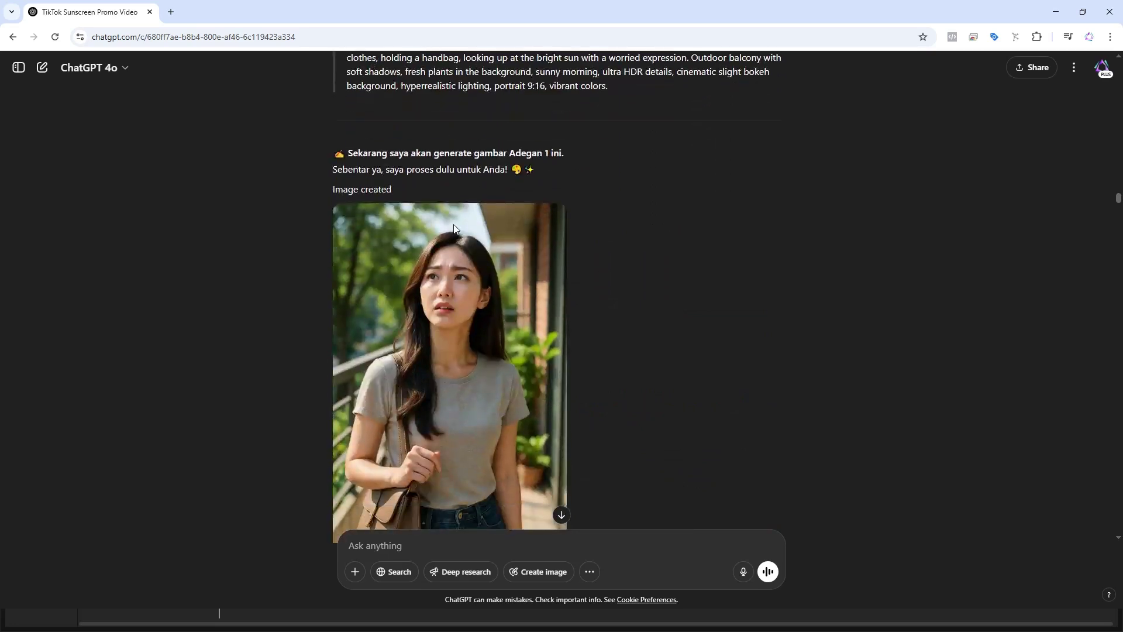
{"action": "scroll", "coordinate": [468, 283], "scroll_direction": "down", "scroll_amount": 1}
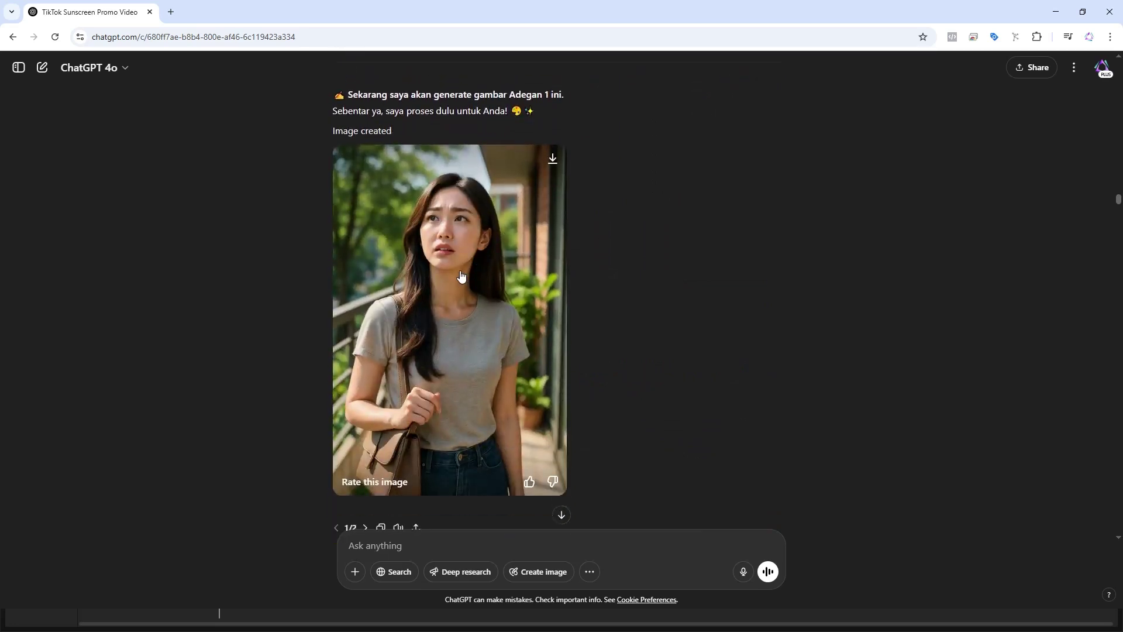
{"action": "left_click", "coordinate": [460, 276]}
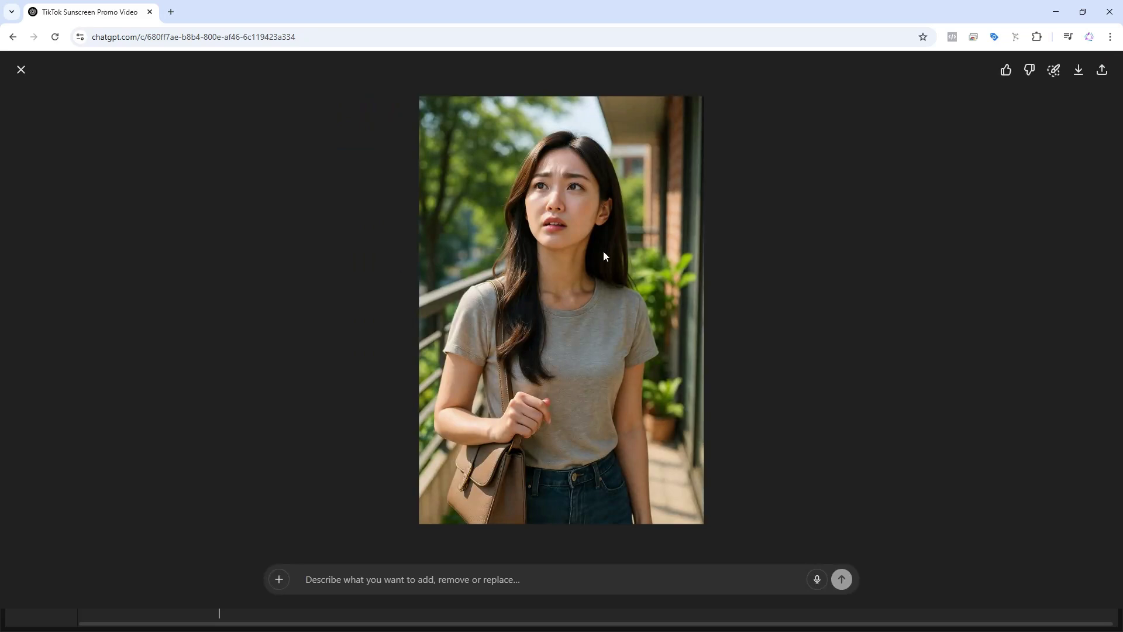
Close the enlarged Adegan 1 image and review it alongside the follow-up request and image prompt for Adegan 2
{"action": "left_click", "coordinate": [21, 70]}
{"action": "scroll", "coordinate": [422, 235], "scroll_direction": "down", "scroll_amount": 6}
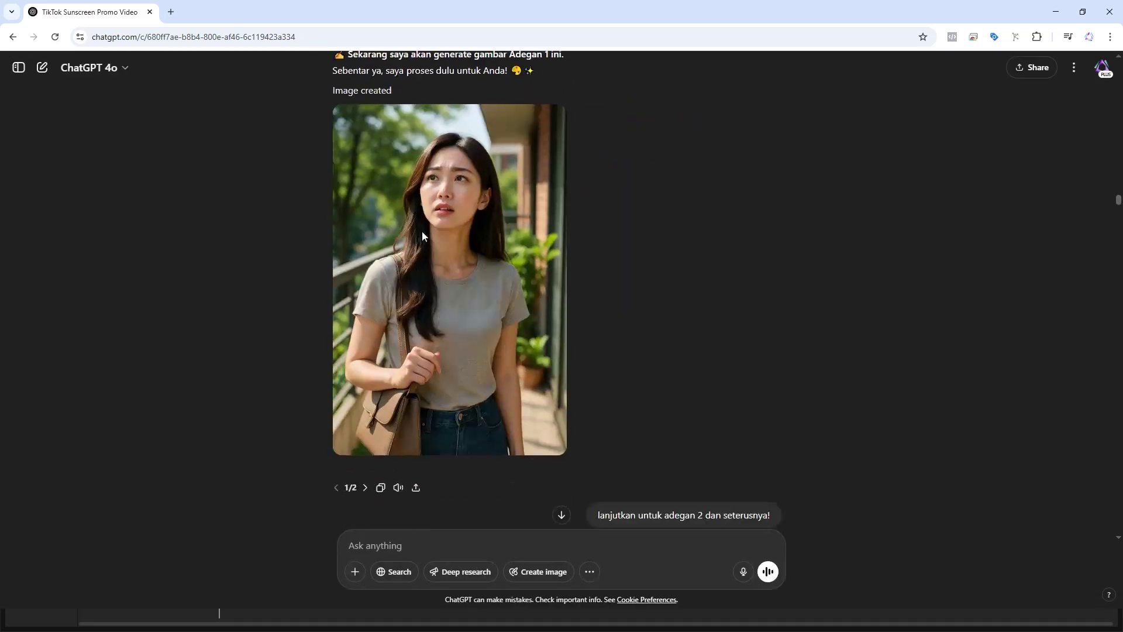
{"action": "scroll", "coordinate": [422, 236], "scroll_direction": "down", "scroll_amount": 2}
{"action": "scroll", "coordinate": [423, 235], "scroll_direction": "down", "scroll_amount": 1}
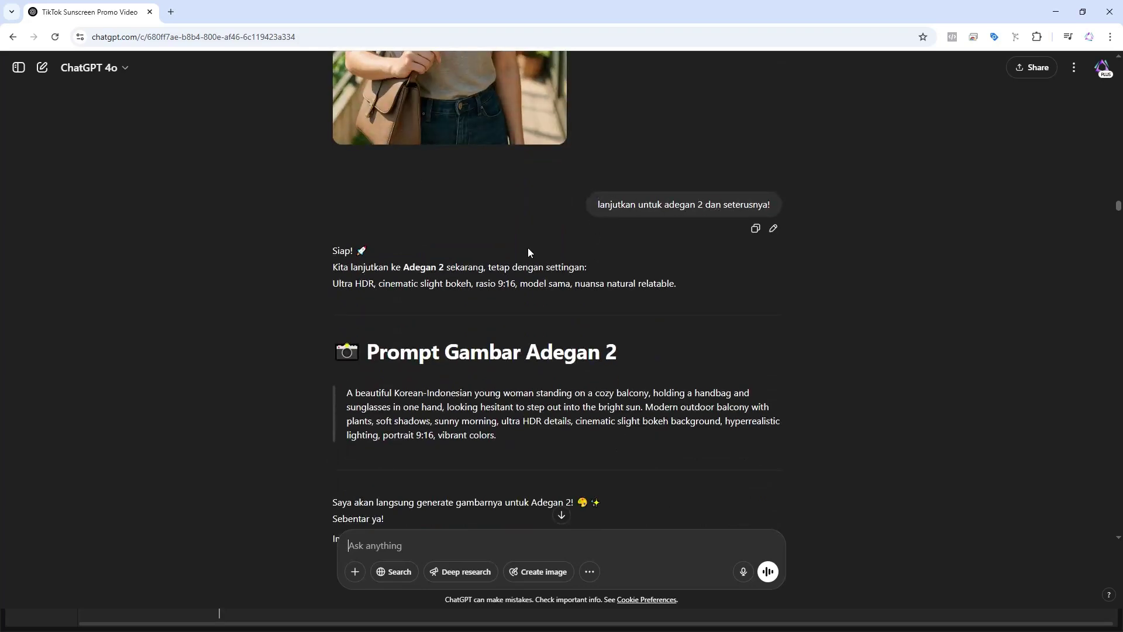
{"action": "scroll", "coordinate": [528, 252], "scroll_direction": "up", "scroll_amount": 9}
{"action": "scroll", "coordinate": [529, 252], "scroll_direction": "down", "scroll_amount": 4}
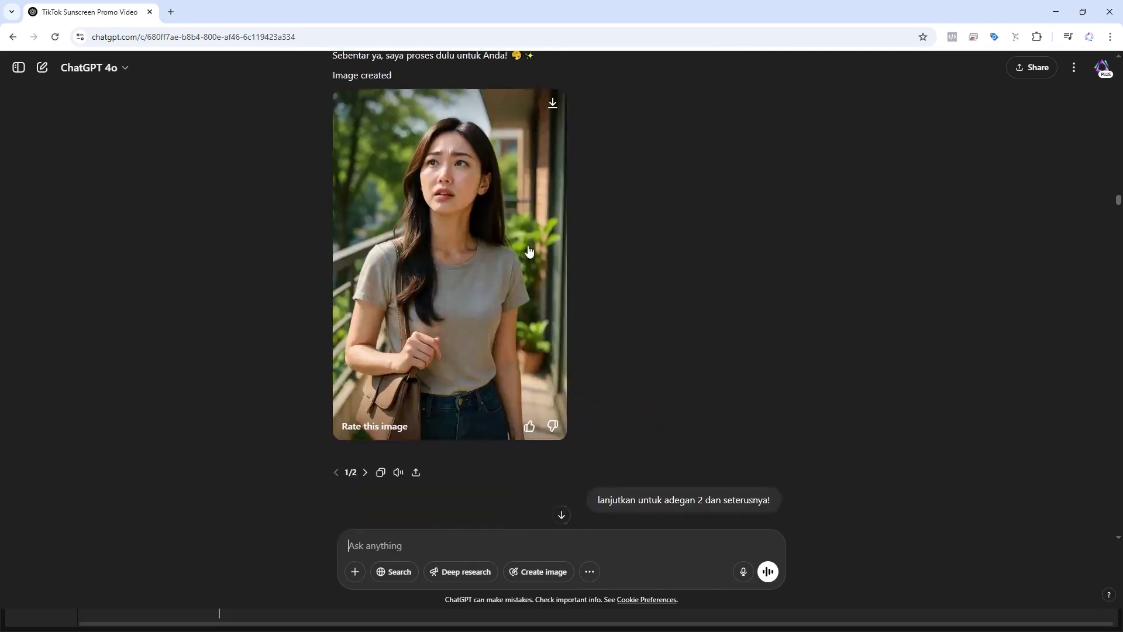
Look through the image prompts and generated images from Adegan 2 up to the request for Adegan 10
{"action": "scroll", "coordinate": [474, 220], "scroll_direction": "down", "scroll_amount": 14}
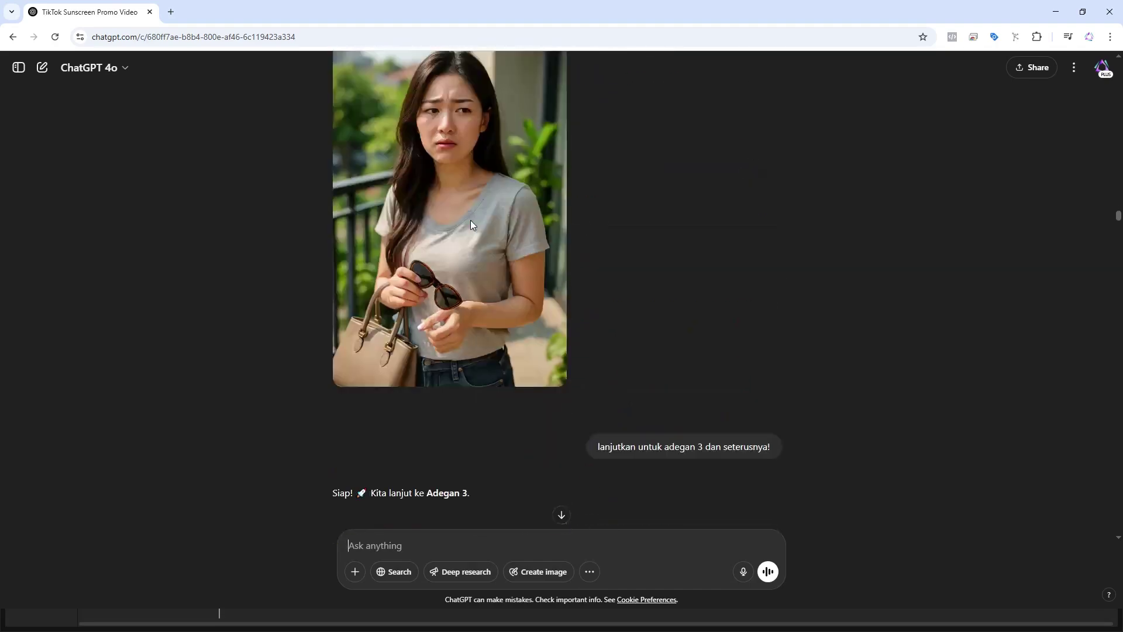
{"action": "scroll", "coordinate": [470, 220], "scroll_direction": "down", "scroll_amount": 20}
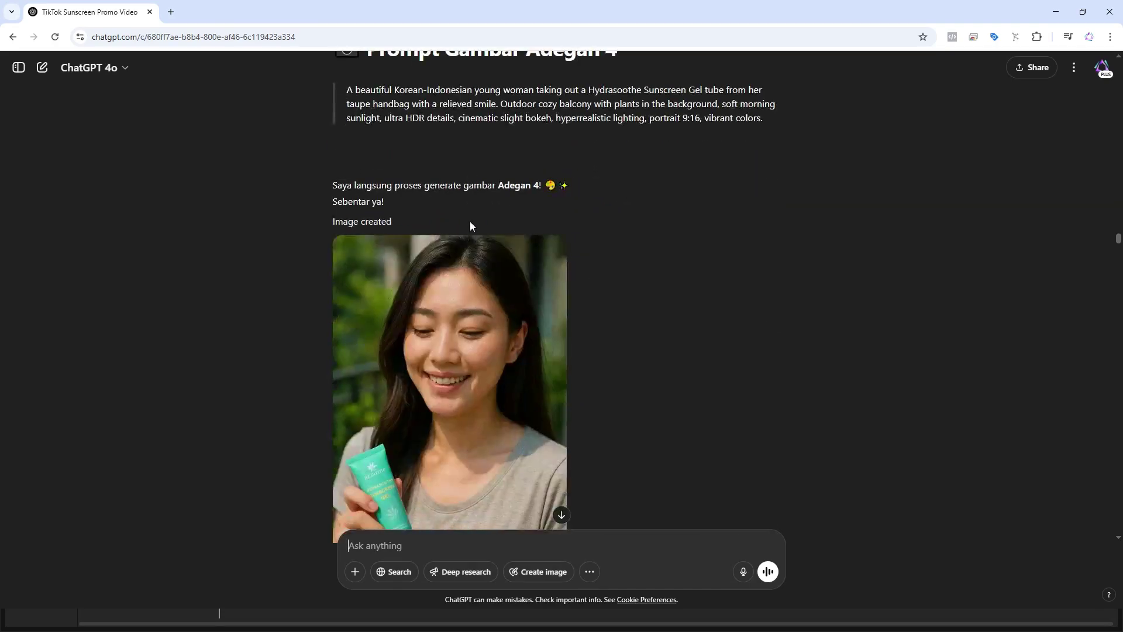
{"action": "scroll", "coordinate": [471, 223], "scroll_direction": "down", "scroll_amount": 20}
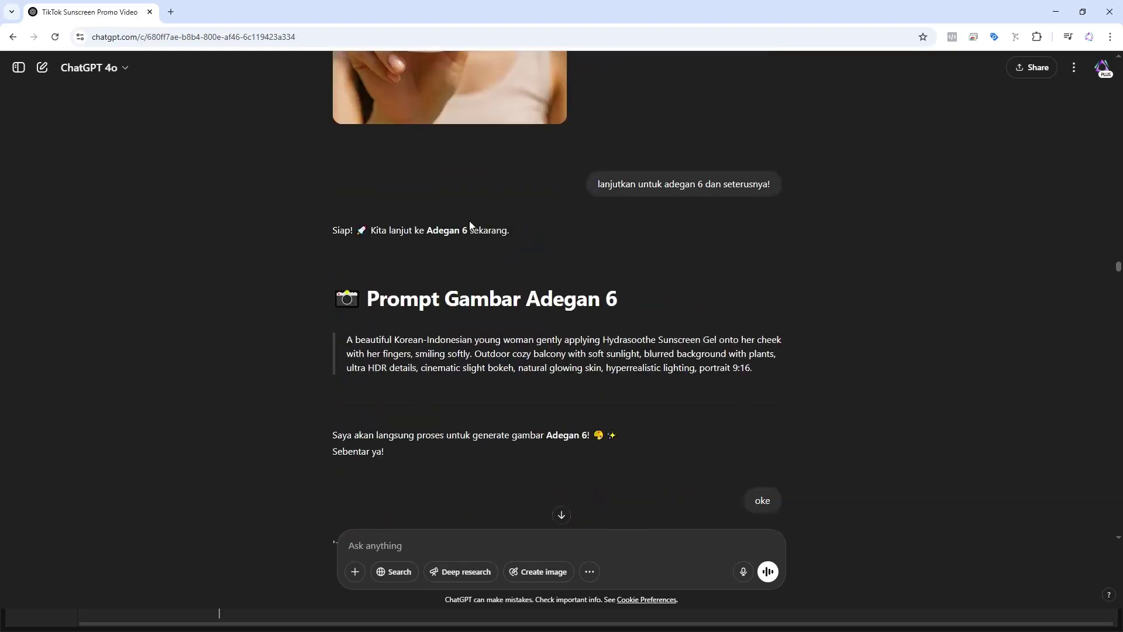
{"action": "scroll", "coordinate": [469, 223], "scroll_direction": "down", "scroll_amount": 20}
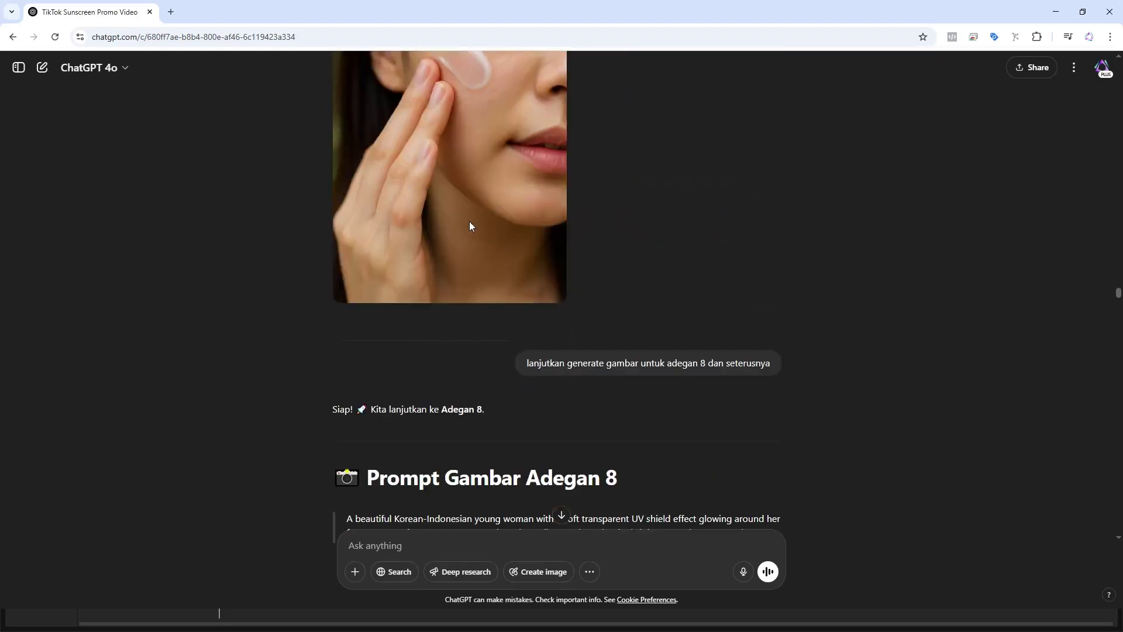
{"action": "scroll", "coordinate": [469, 227], "scroll_direction": "down", "scroll_amount": 20}
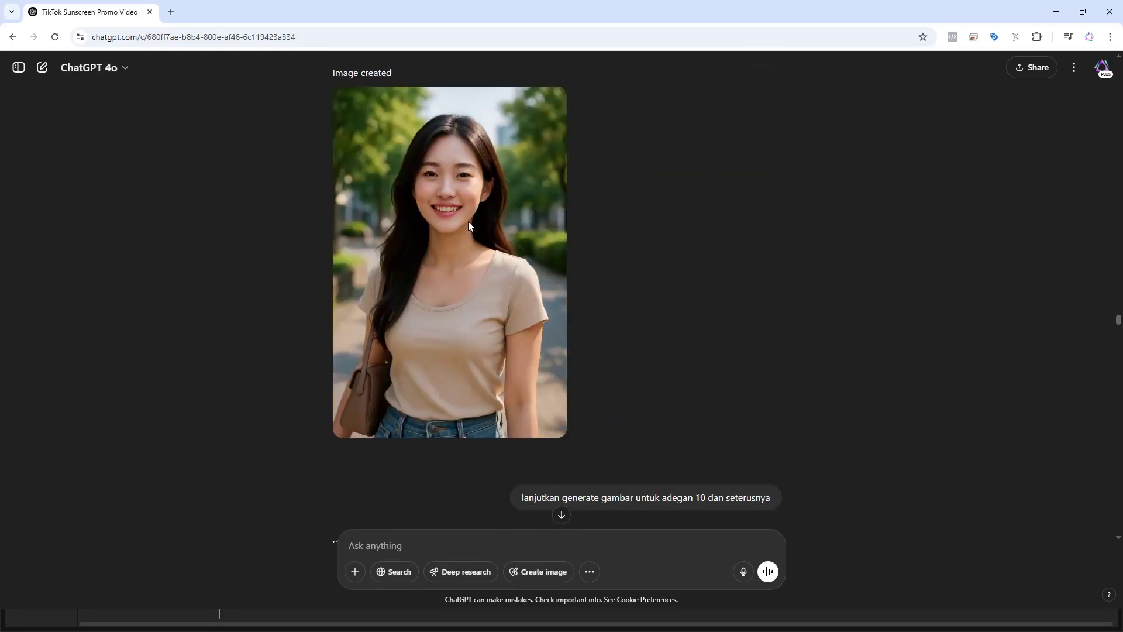
{"action": "scroll", "coordinate": [468, 221], "scroll_direction": "down", "scroll_amount": 4}
Go back through the scene images to the Rangkuman Progress checklist and reread the exchange up to the "Mau HDR + Bokeh" answer
{"action": "scroll", "coordinate": [468, 220], "scroll_direction": "up", "scroll_amount": 20}
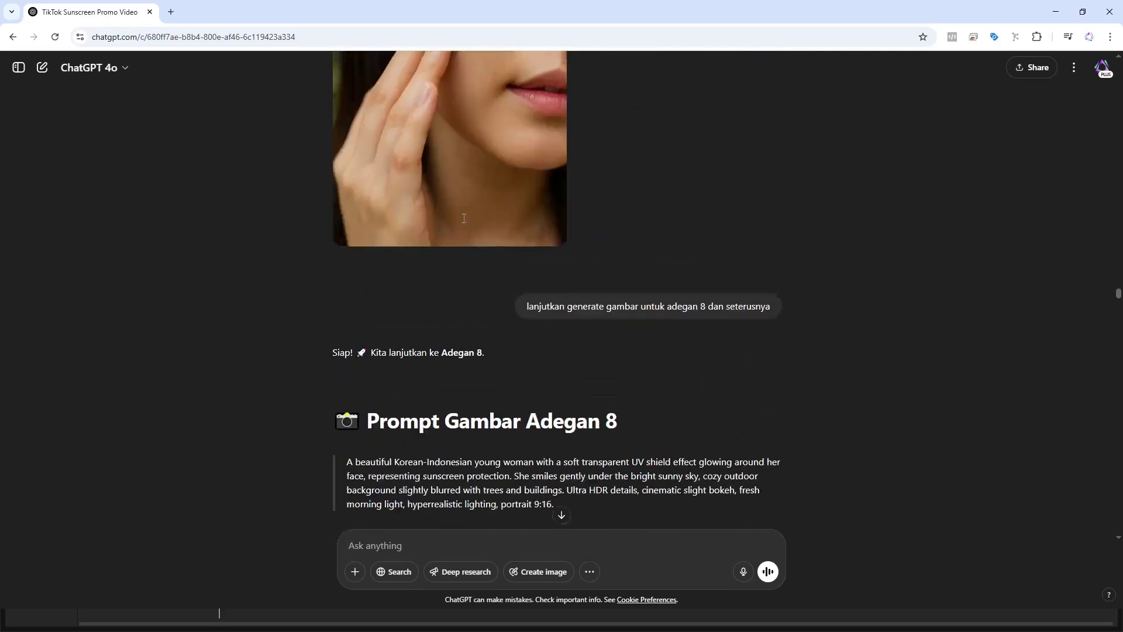
{"action": "scroll", "coordinate": [464, 219], "scroll_direction": "up", "scroll_amount": 20}
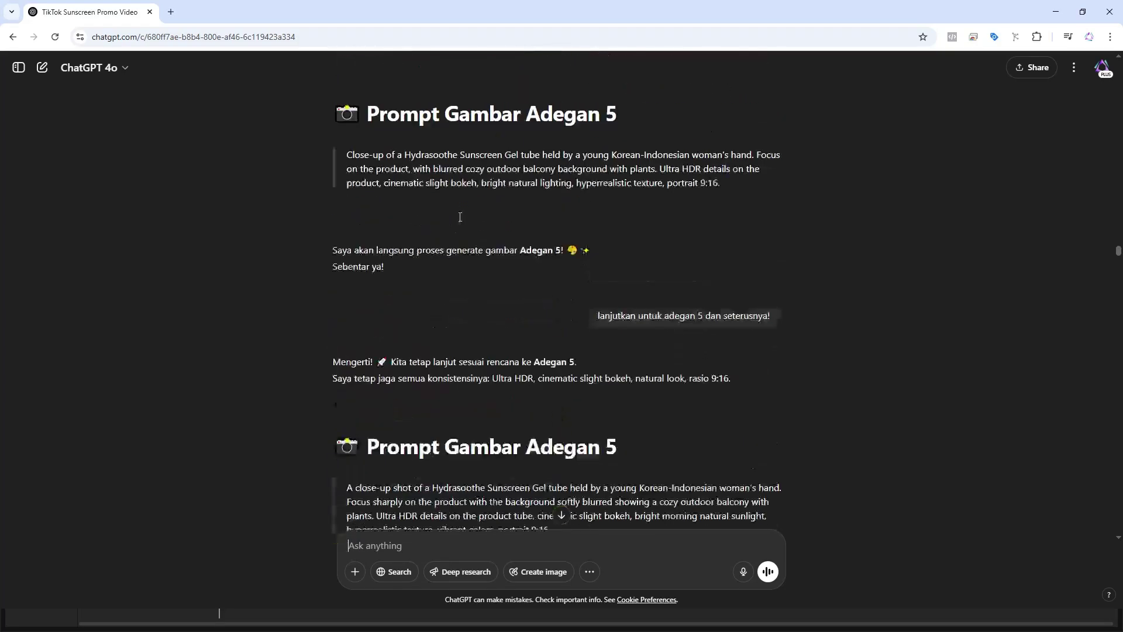
{"action": "scroll", "coordinate": [460, 217], "scroll_direction": "up", "scroll_amount": 20}
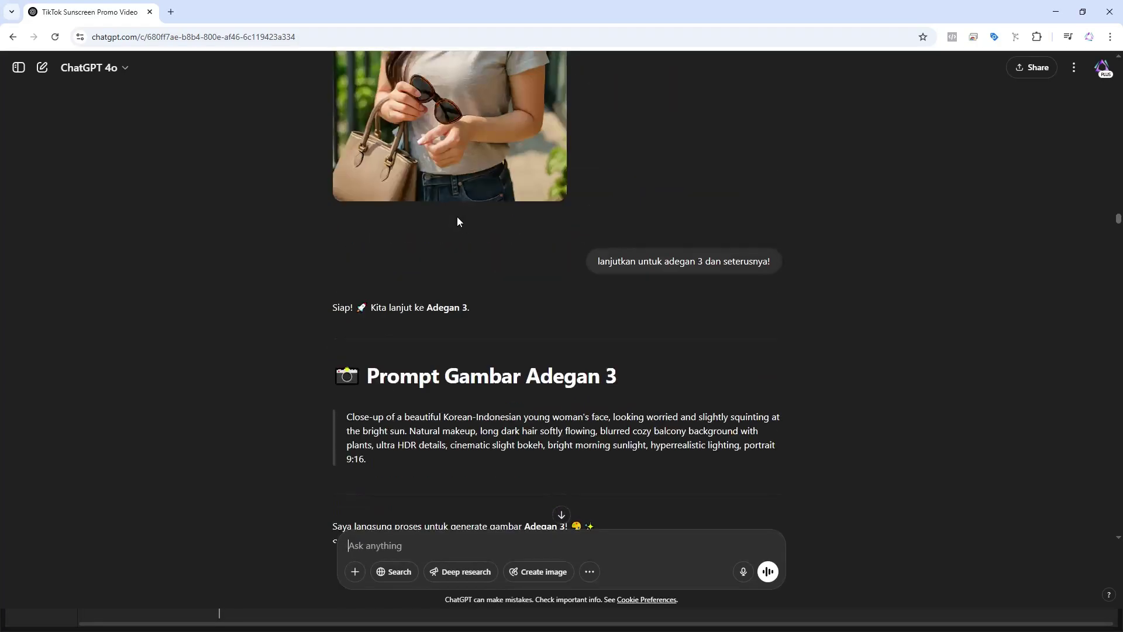
{"action": "scroll", "coordinate": [458, 221], "scroll_direction": "up", "scroll_amount": 20}
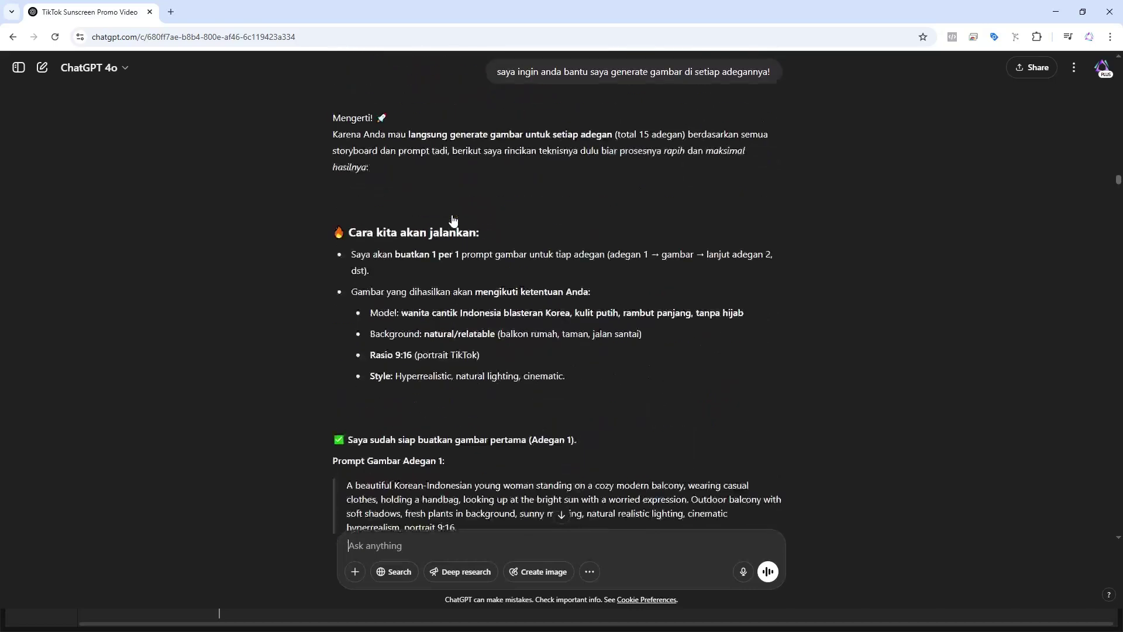
{"action": "scroll", "coordinate": [454, 219], "scroll_direction": "up", "scroll_amount": 10}
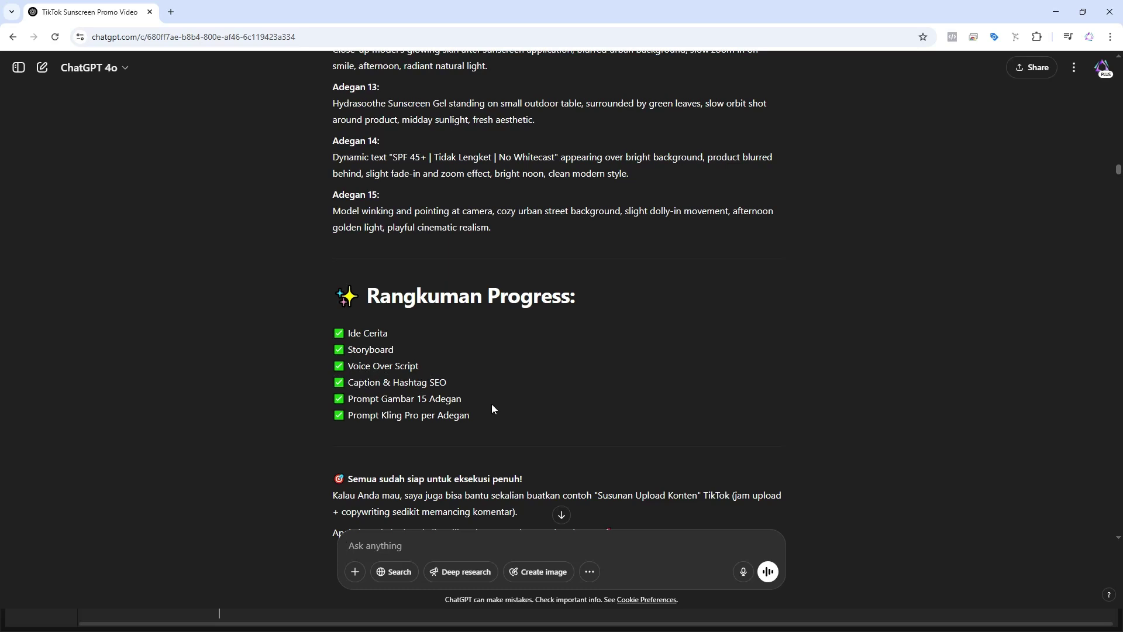
{"action": "scroll", "coordinate": [495, 401], "scroll_direction": "down", "scroll_amount": 4}
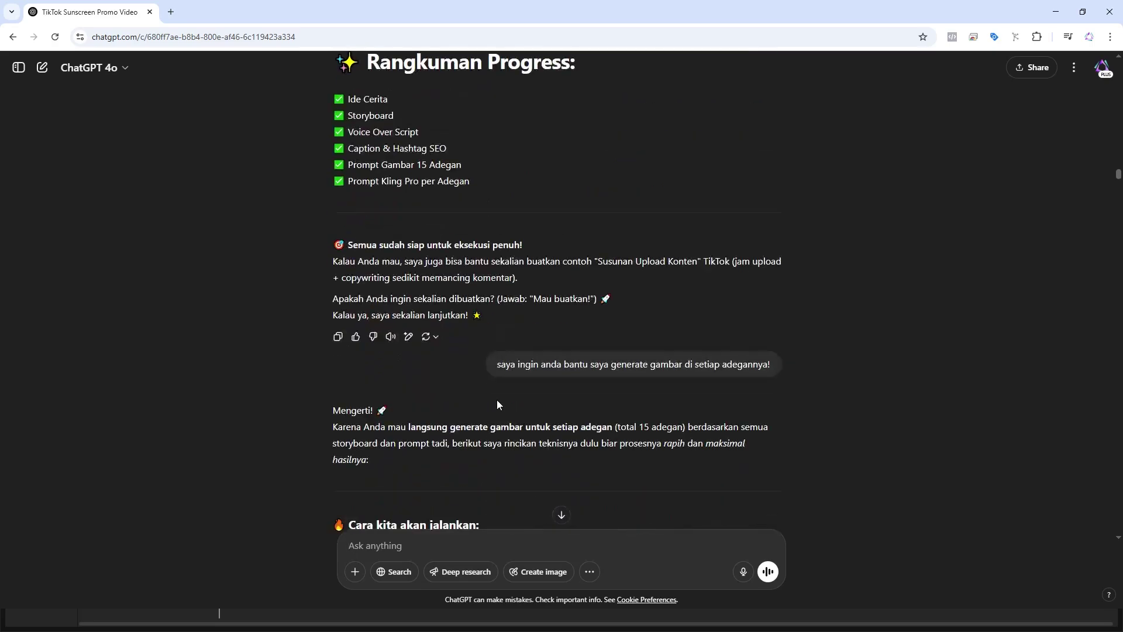
{"action": "scroll", "coordinate": [496, 399], "scroll_direction": "up", "scroll_amount": 10}
{"action": "scroll", "coordinate": [490, 395], "scroll_direction": "down", "scroll_amount": 15}
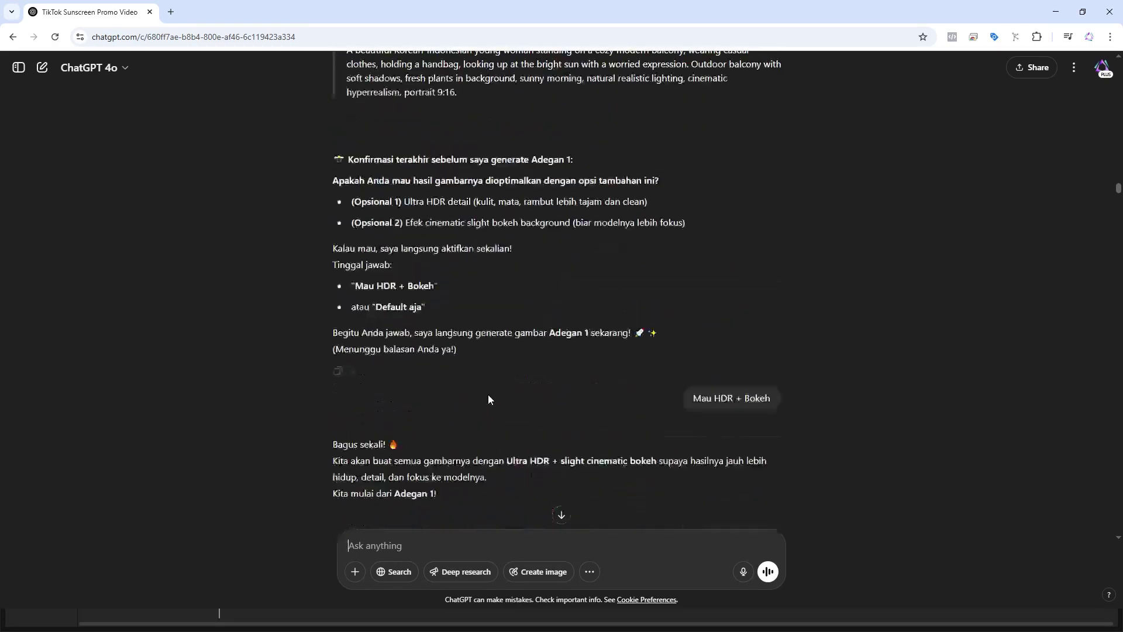
In Kling AI, upload 2.png from the Gambar folder as the Image to Video start frame and choose the KLING 1.6 model
{"action": "mouse_move", "coordinate": [377, 252]}
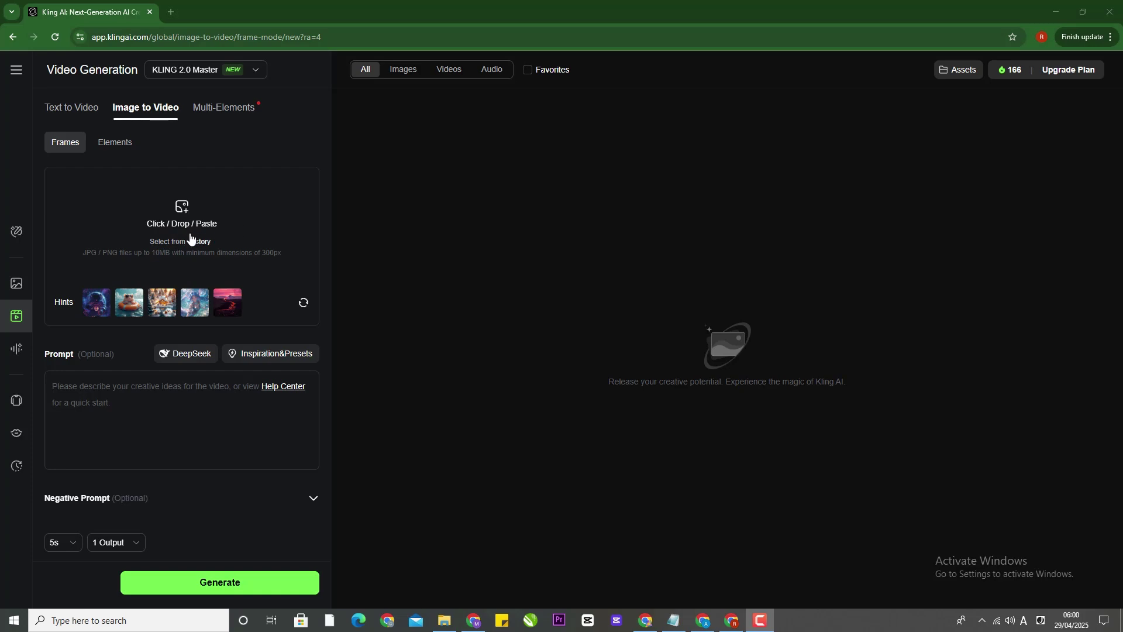
{"action": "left_click", "coordinate": [184, 224]}
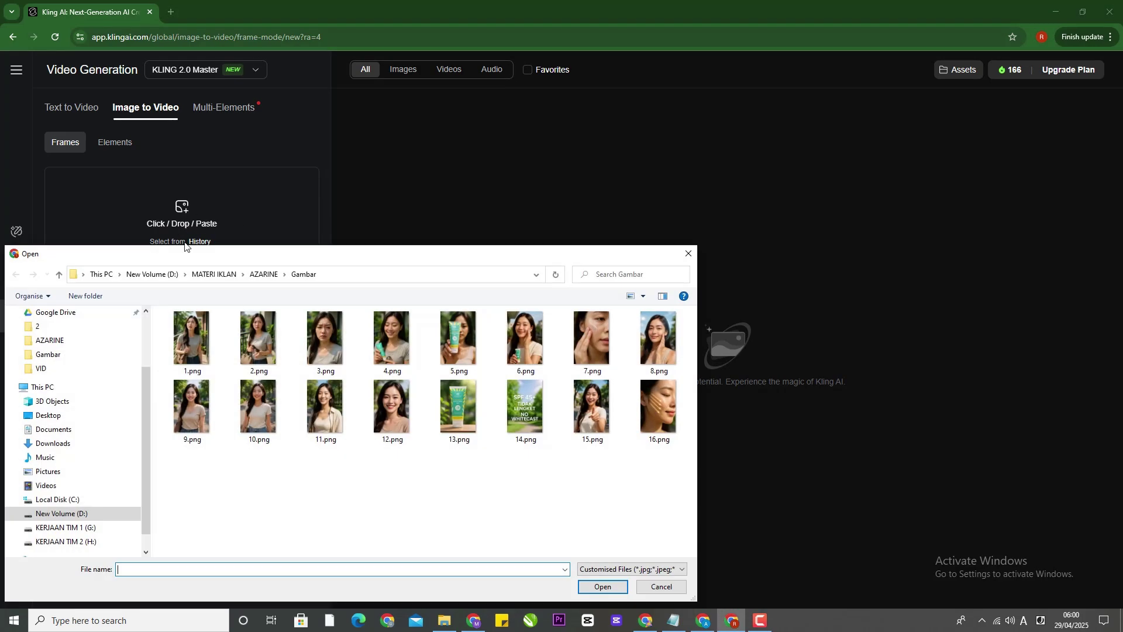
{"action": "left_click", "coordinate": [259, 345]}
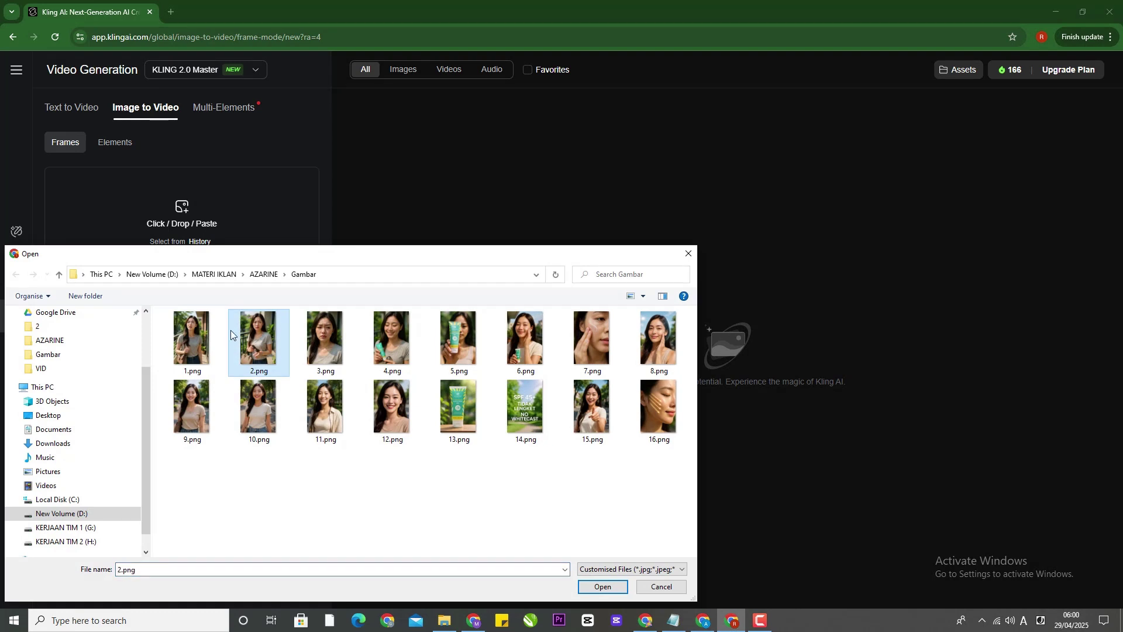
{"action": "left_click", "coordinate": [605, 587]}
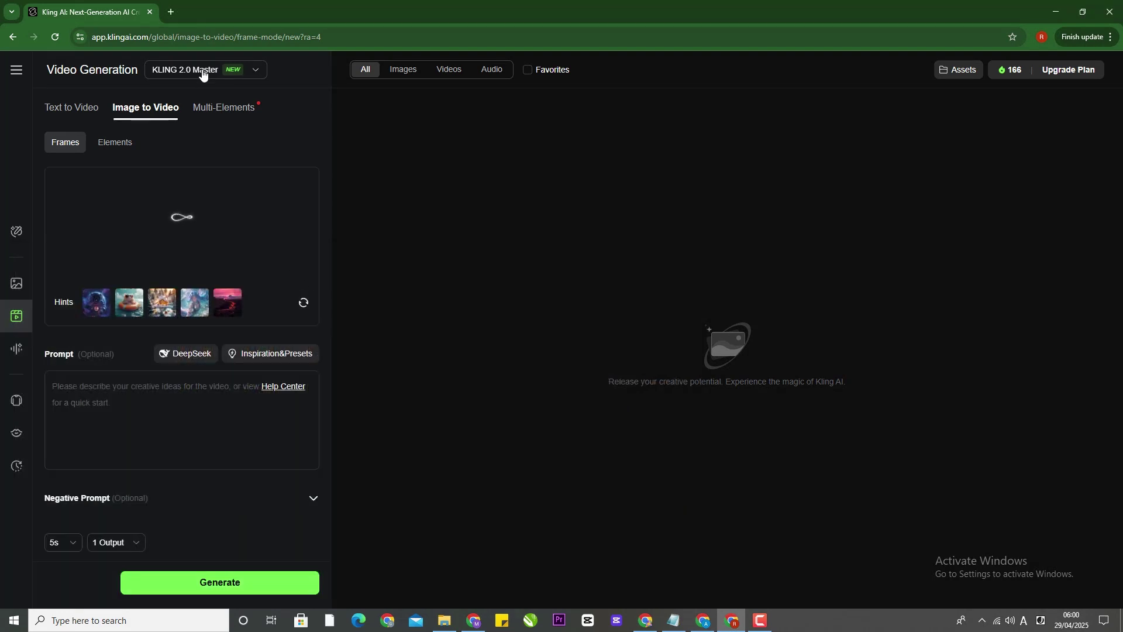
{"action": "left_click", "coordinate": [216, 77]}
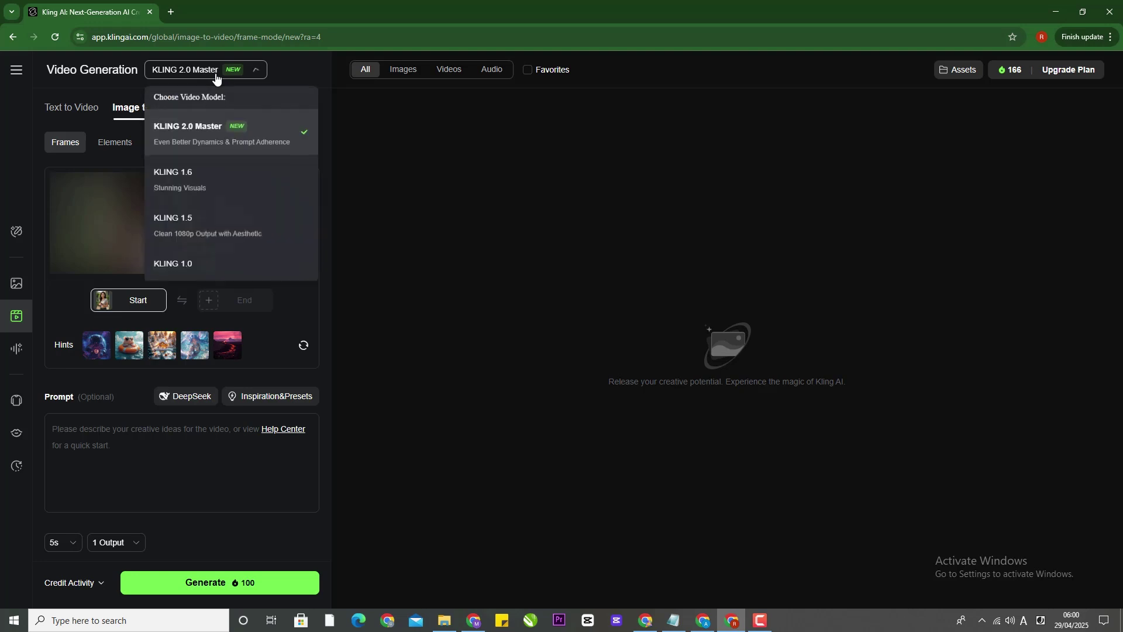
{"action": "left_click", "coordinate": [198, 182]}
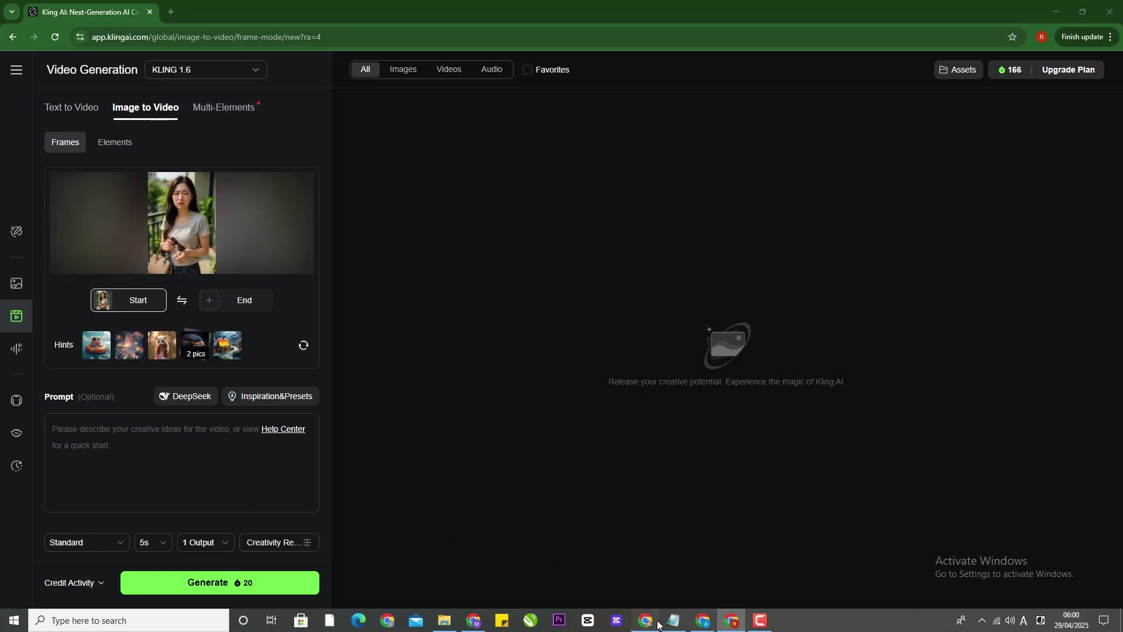
Copy the Adegan 2 animation prompt from the ChatGPT table of Kling Pro prompts into the Kling AI video prompt
{"action": "left_click", "coordinate": [646, 620]}
{"action": "left_click", "coordinate": [467, 265]}
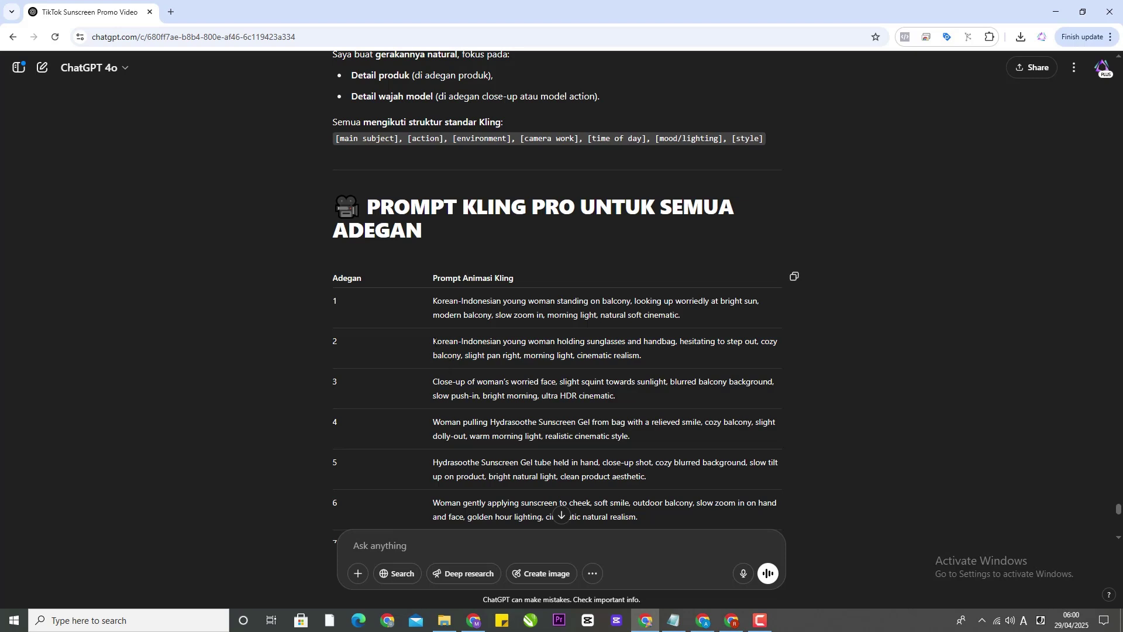
{"action": "left_click_drag", "start_coordinate": [433, 342], "coordinate": [662, 357]}
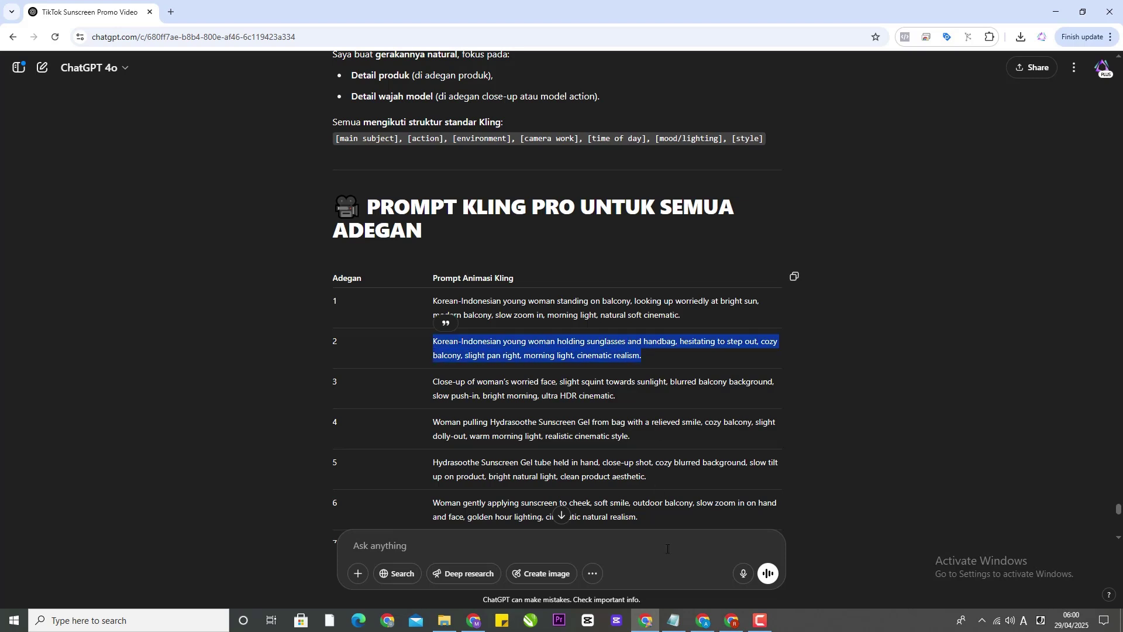
{"action": "left_click", "coordinate": [731, 621]}
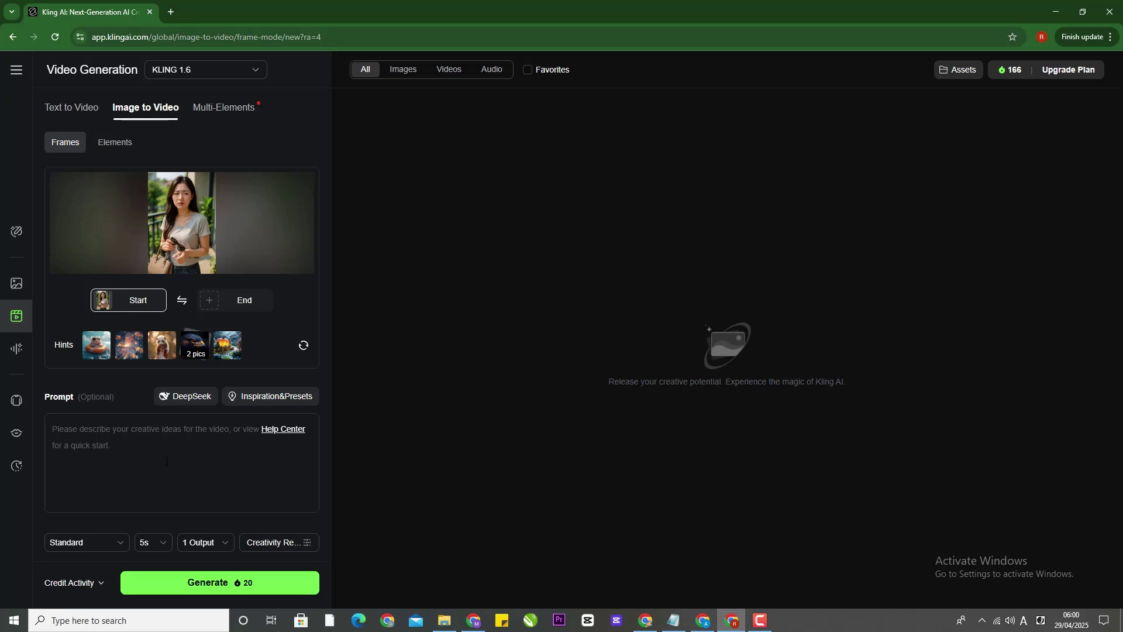
{"action": "left_click", "coordinate": [168, 459]}
{"action": "key", "text": "ctrl+v"}
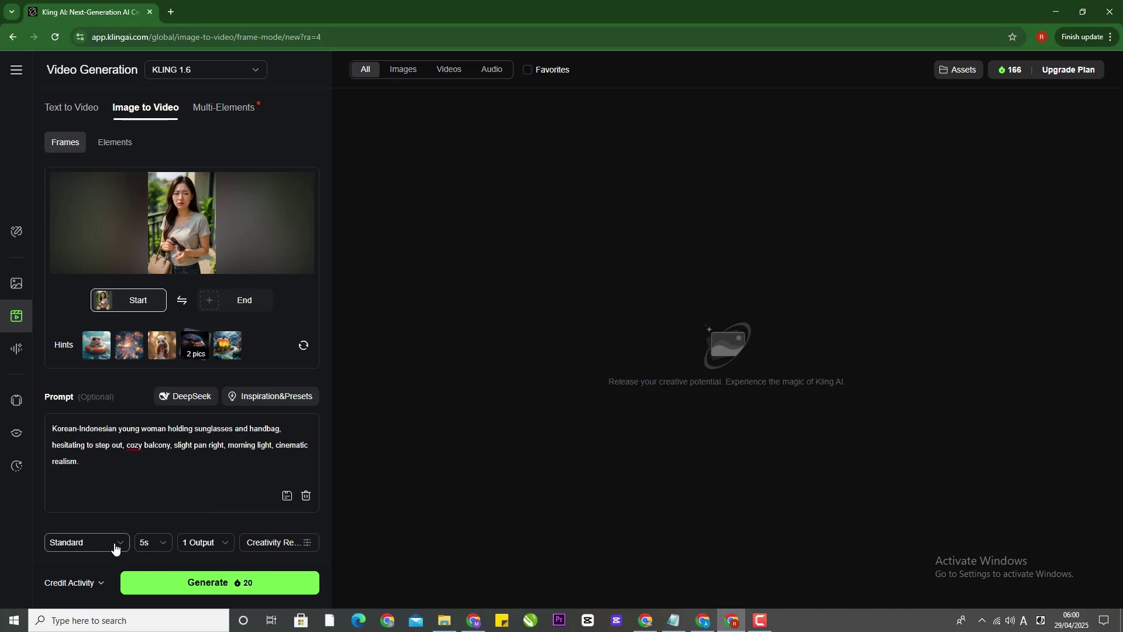
Check the mode and duration options, keep Standard and 5s, and generate the Adegan 2 video
{"action": "left_click", "coordinate": [114, 548]}
{"action": "left_click", "coordinate": [114, 548]}
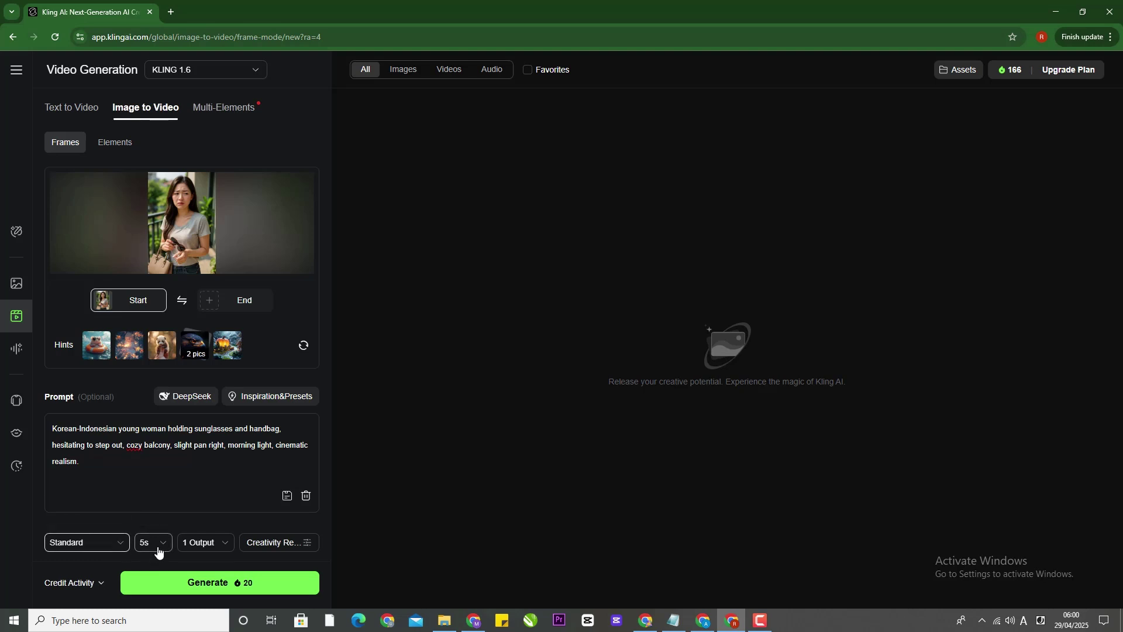
{"action": "left_click", "coordinate": [158, 549]}
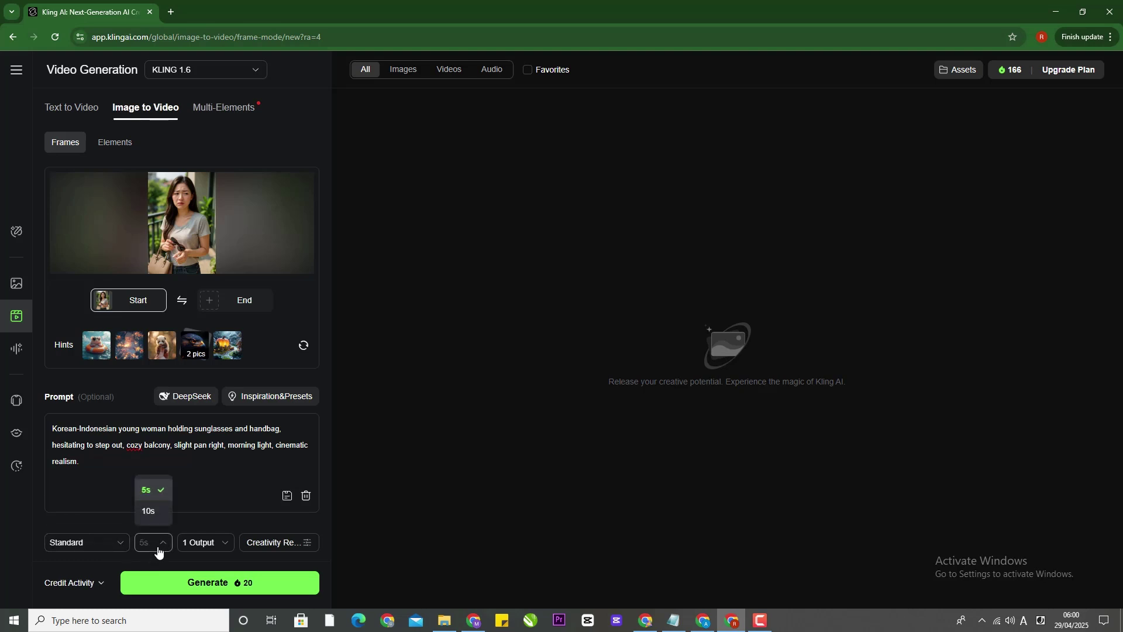
{"action": "left_click", "coordinate": [157, 549]}
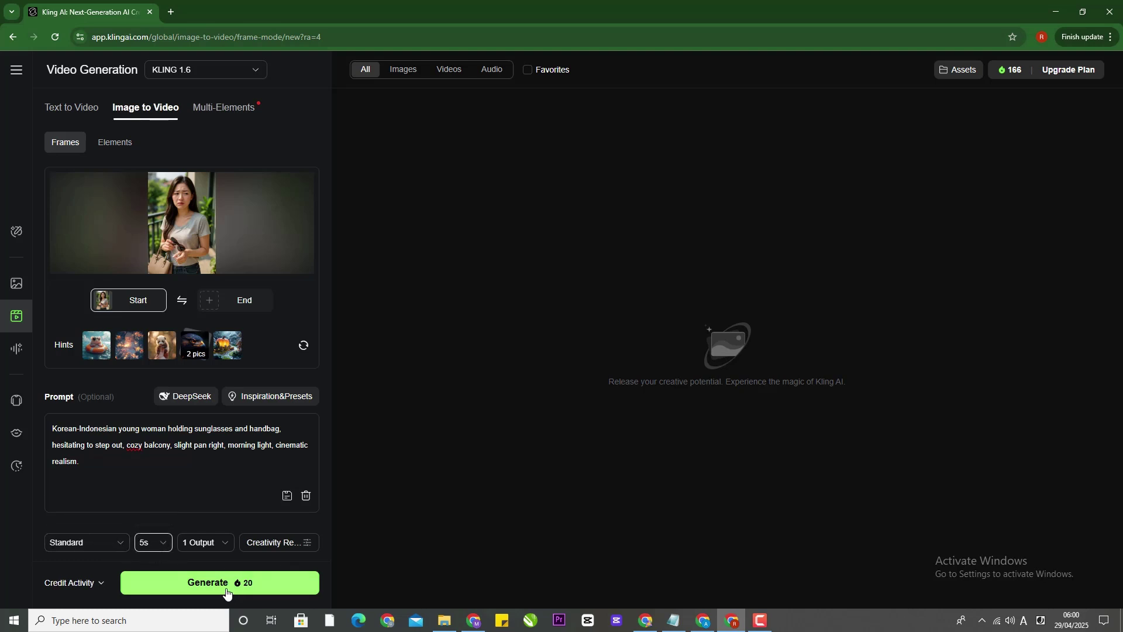
{"action": "left_click", "coordinate": [227, 585]}
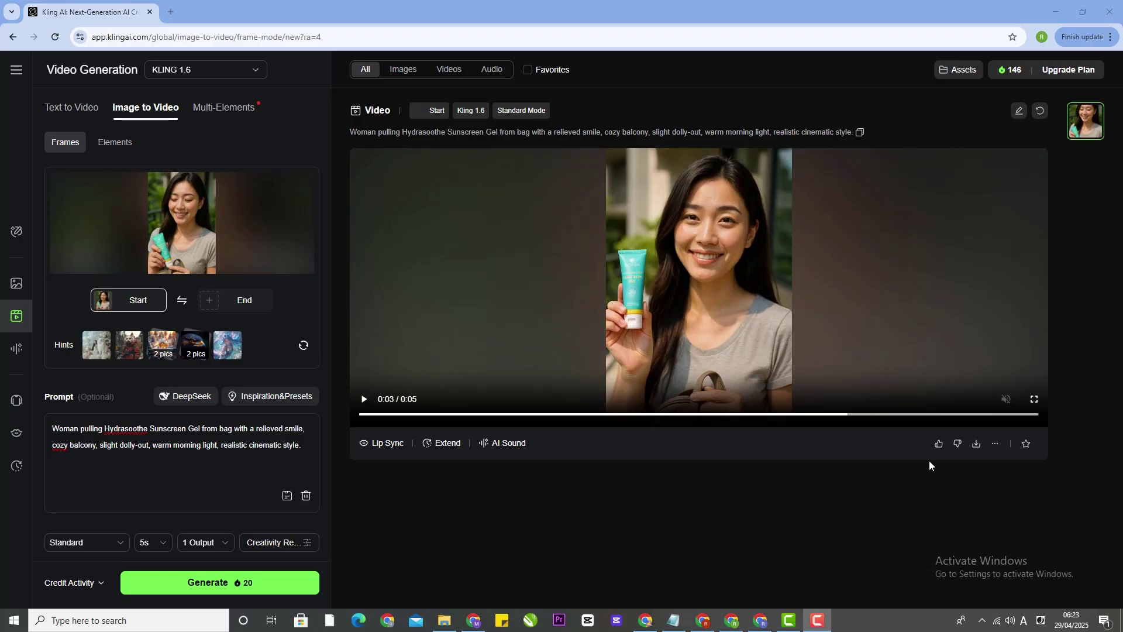
Preview two generated clips in the enlarged view: the woman pulling Hydrasoothe Sunscreen Gel from her bag and the hand-held tube close-up
{"action": "left_click", "coordinate": [696, 300]}
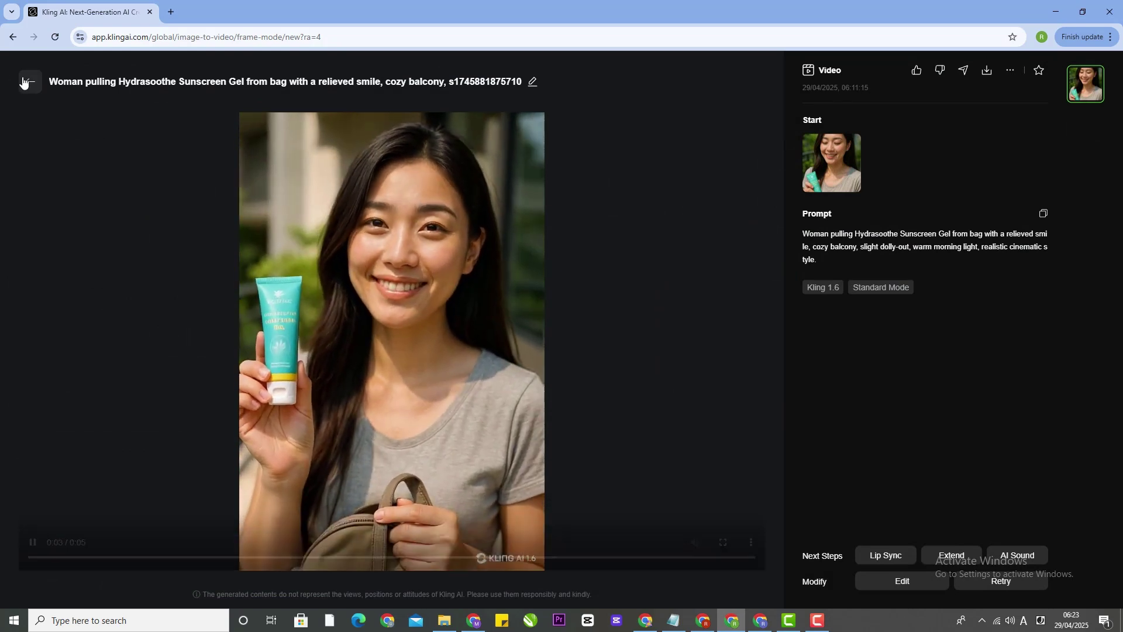
{"action": "left_click", "coordinate": [40, 89]}
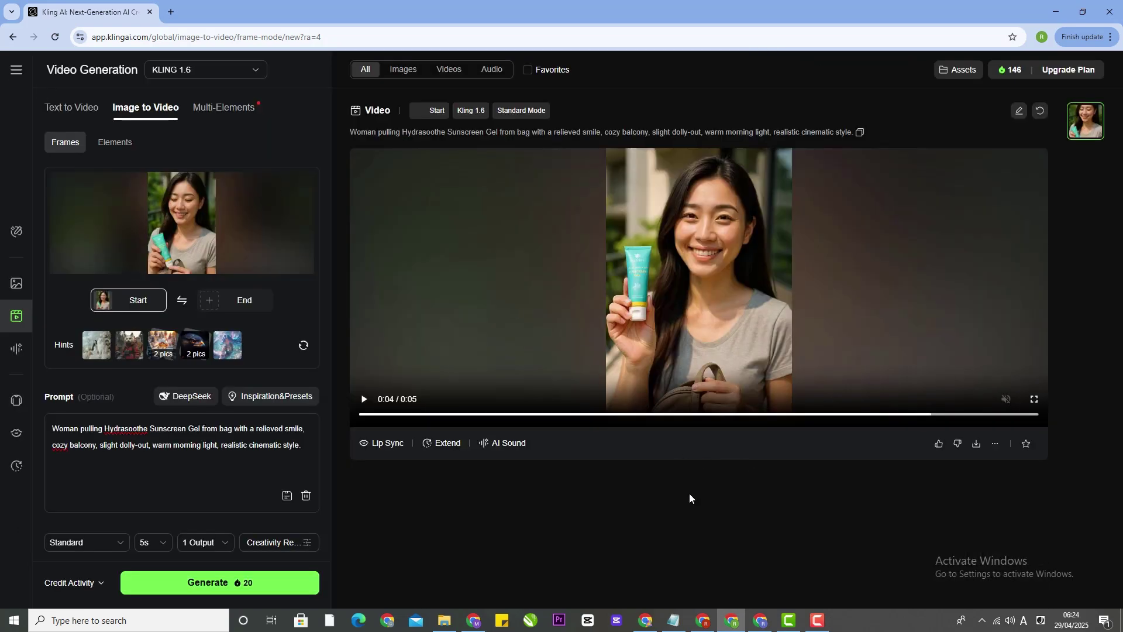
{"action": "mouse_move", "coordinate": [762, 621]}
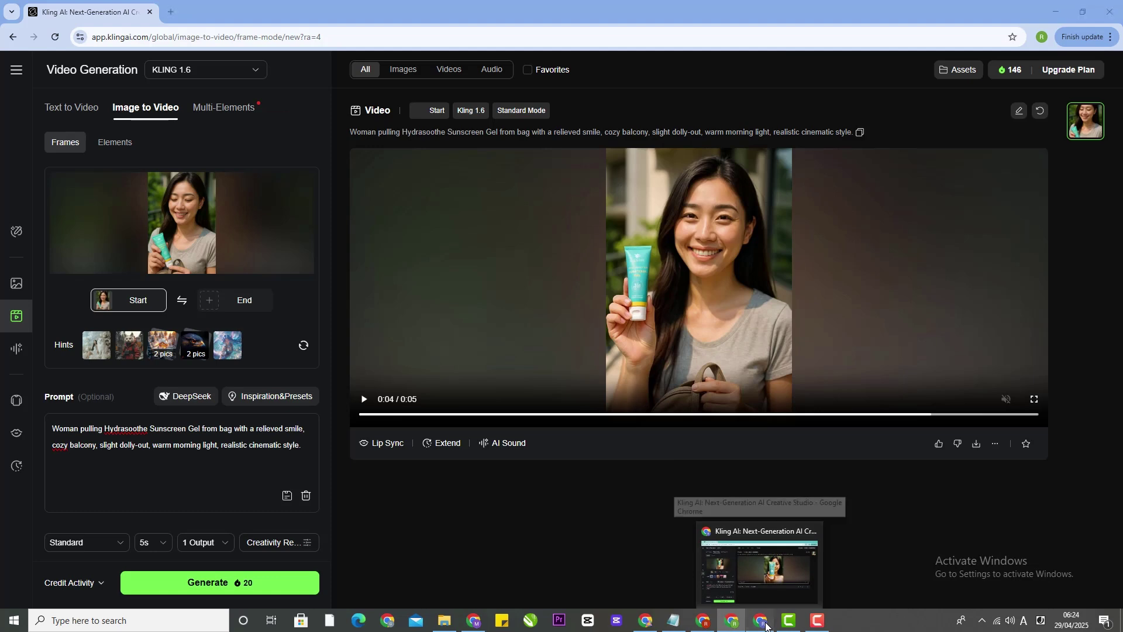
{"action": "left_click", "coordinate": [761, 550]}
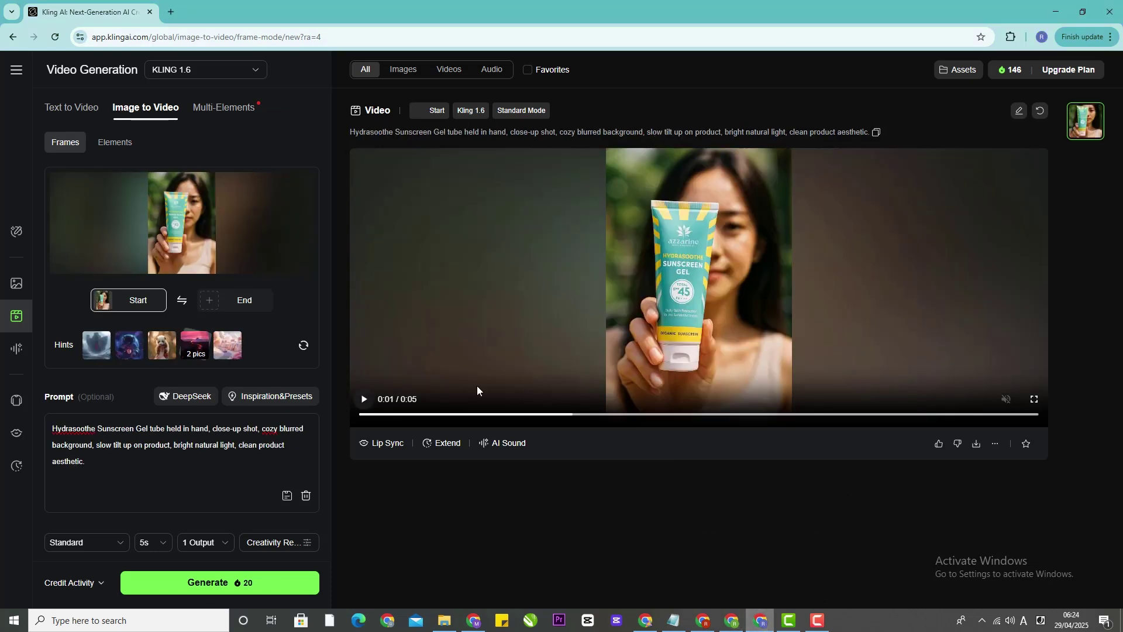
{"action": "left_click", "coordinate": [658, 325]}
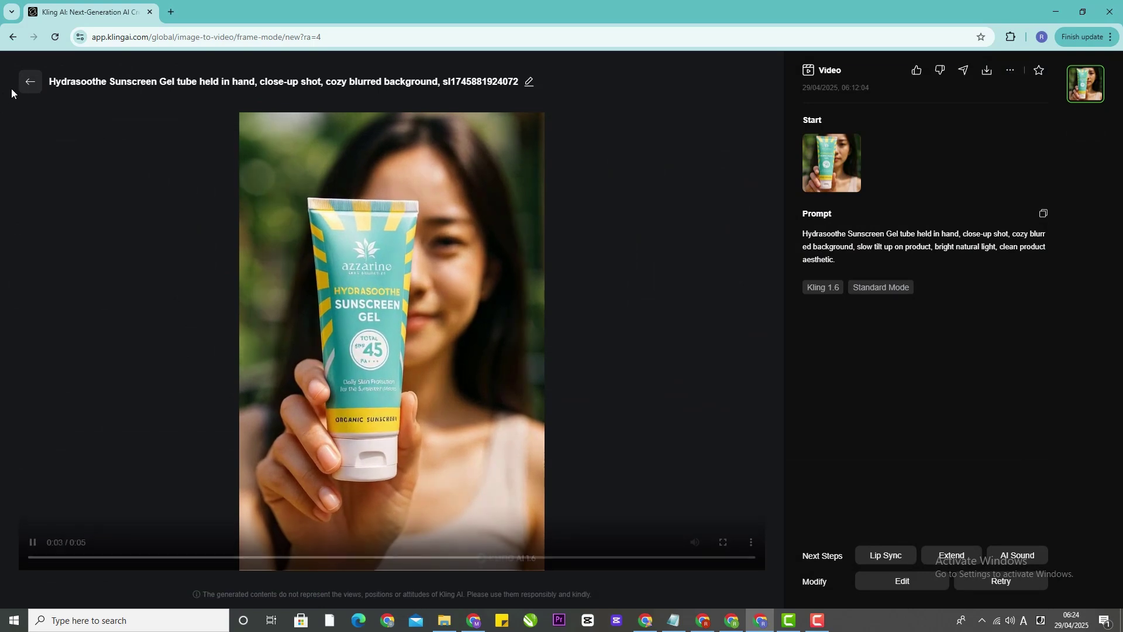
{"action": "key", "text": "Escape"}
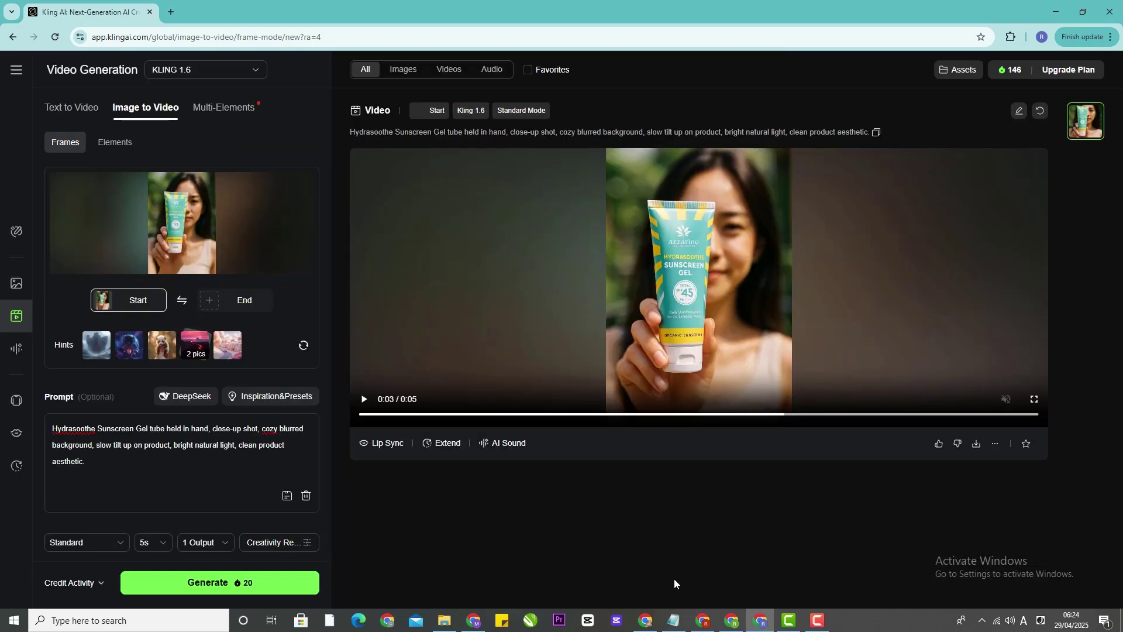
Review the generated clips in the other Kling AI windows, including the smiling woman with the bag and the close-up of the worried face
{"action": "left_click", "coordinate": [731, 623]}
{"action": "left_click", "coordinate": [732, 623]}
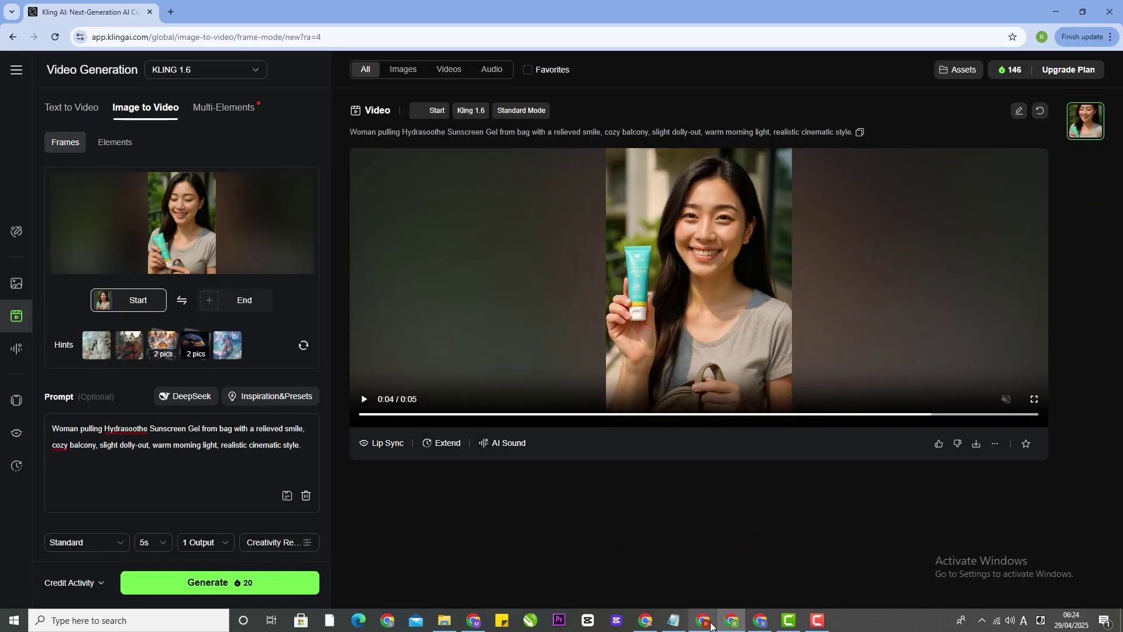
{"action": "left_click", "coordinate": [731, 623]}
{"action": "scroll", "coordinate": [596, 367], "scroll_direction": "down", "scroll_amount": 4}
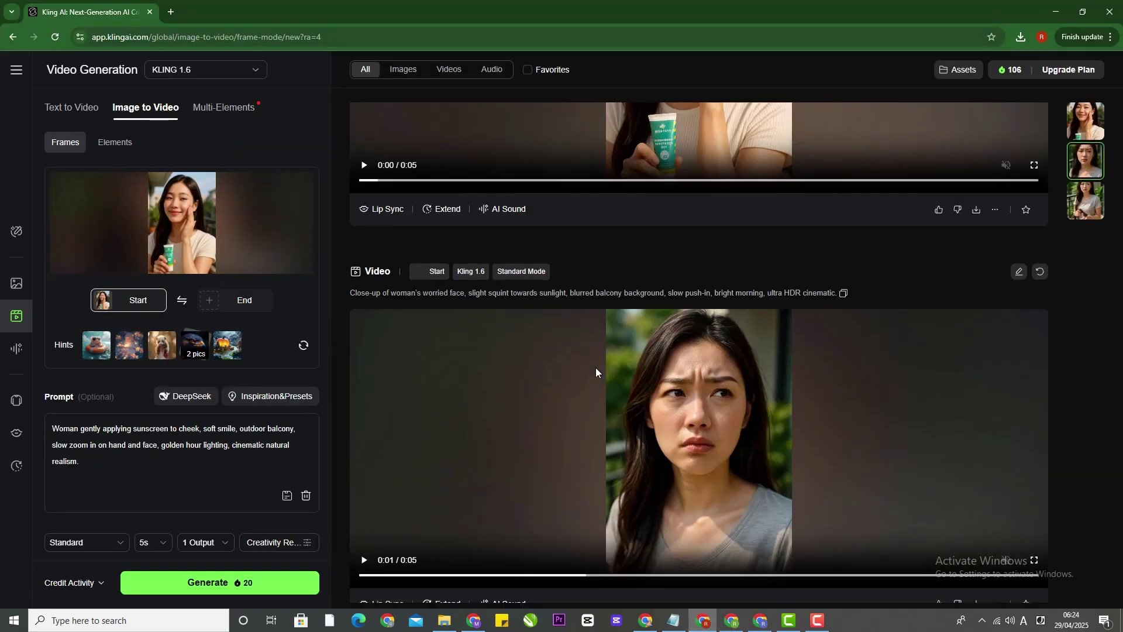
Copy the voice-over lines from Hook to Call to Action in ChatGPT's SCRIPT VOICE OVER section into ElevenLabs Text to Speech, without the labels
{"action": "left_click", "coordinate": [646, 621]}
{"action": "scroll", "coordinate": [572, 373], "scroll_direction": "down", "scroll_amount": 1}
{"action": "scroll", "coordinate": [573, 373], "scroll_direction": "down", "scroll_amount": 3}
{"action": "scroll", "coordinate": [571, 371], "scroll_direction": "up", "scroll_amount": 6}
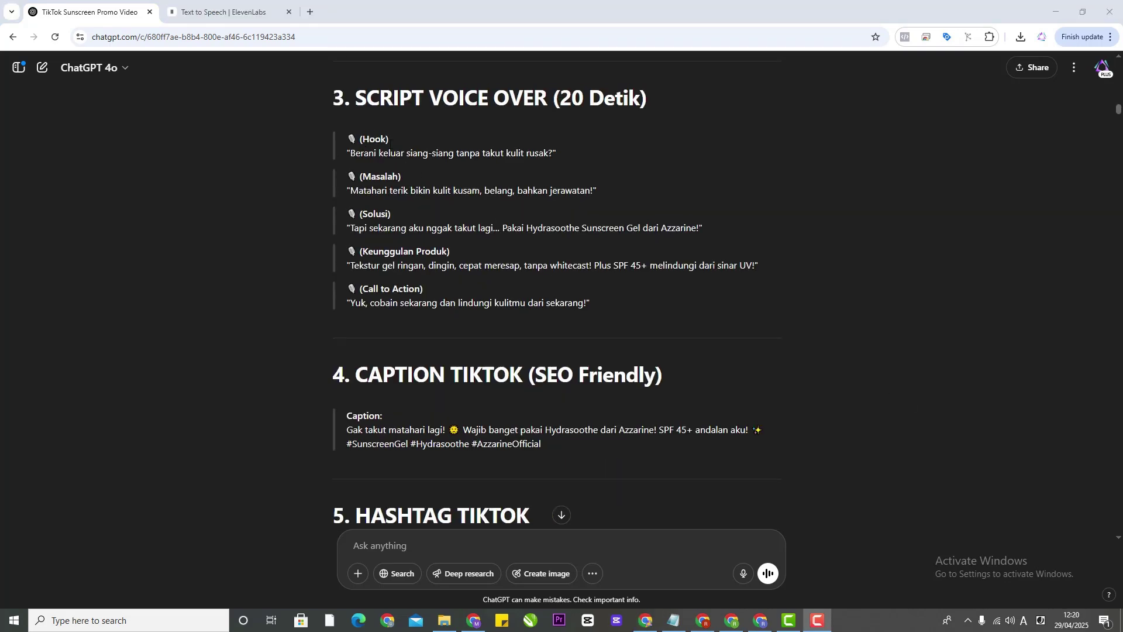
{"action": "scroll", "coordinate": [375, 152], "scroll_direction": "up", "scroll_amount": 3}
{"action": "scroll", "coordinate": [408, 204], "scroll_direction": "down", "scroll_amount": 2}
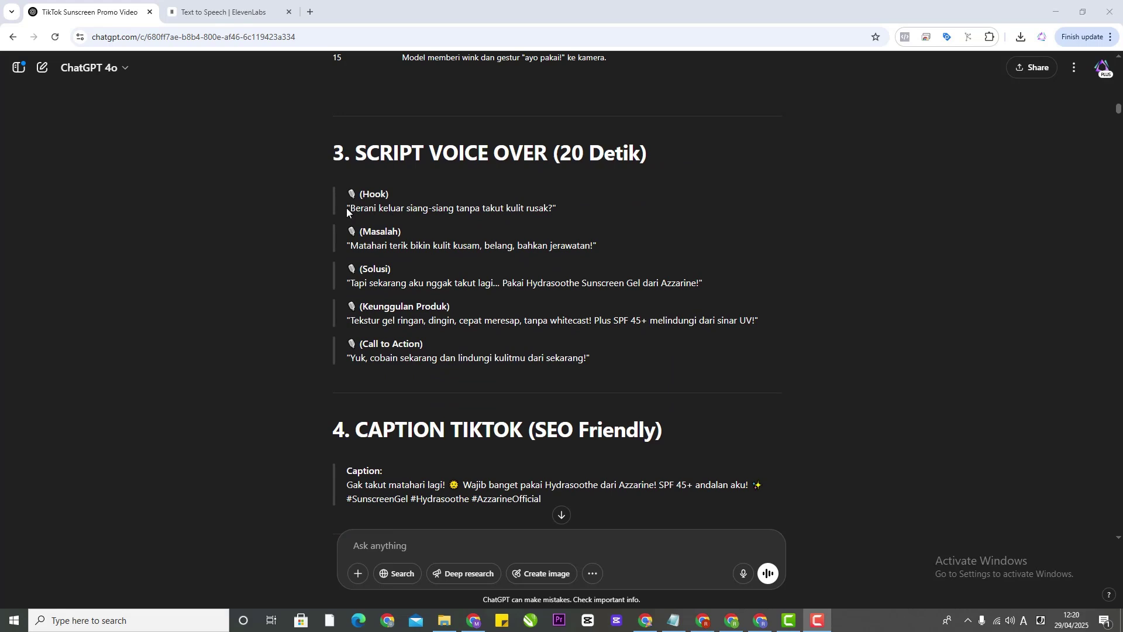
{"action": "left_click_drag", "start_coordinate": [344, 211], "coordinate": [590, 359]}
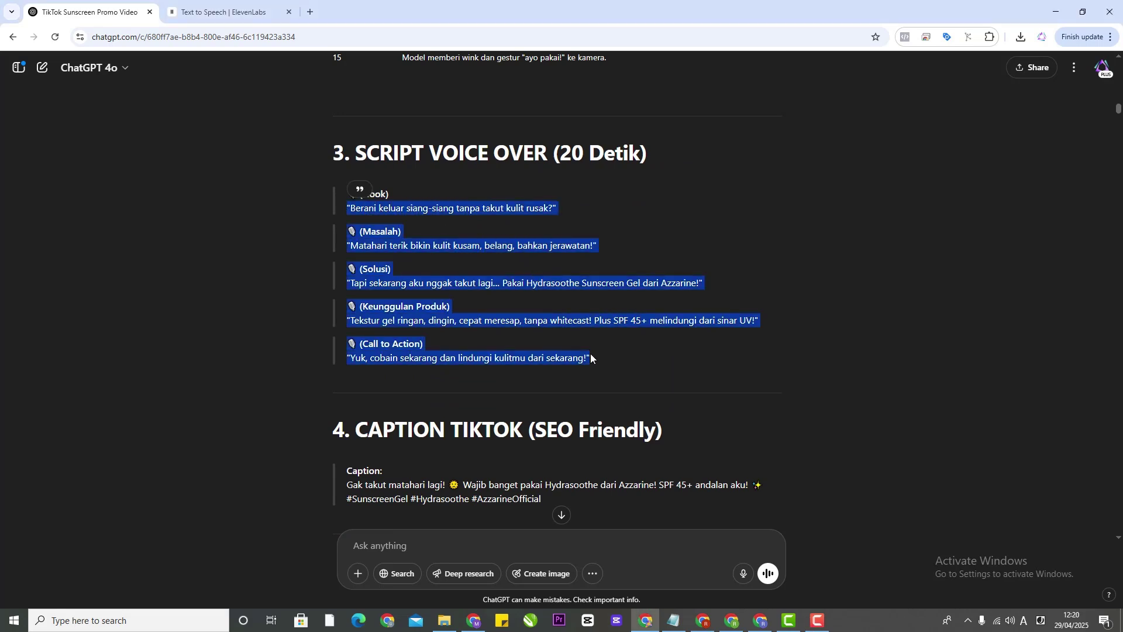
{"action": "left_click", "coordinate": [220, 13]}
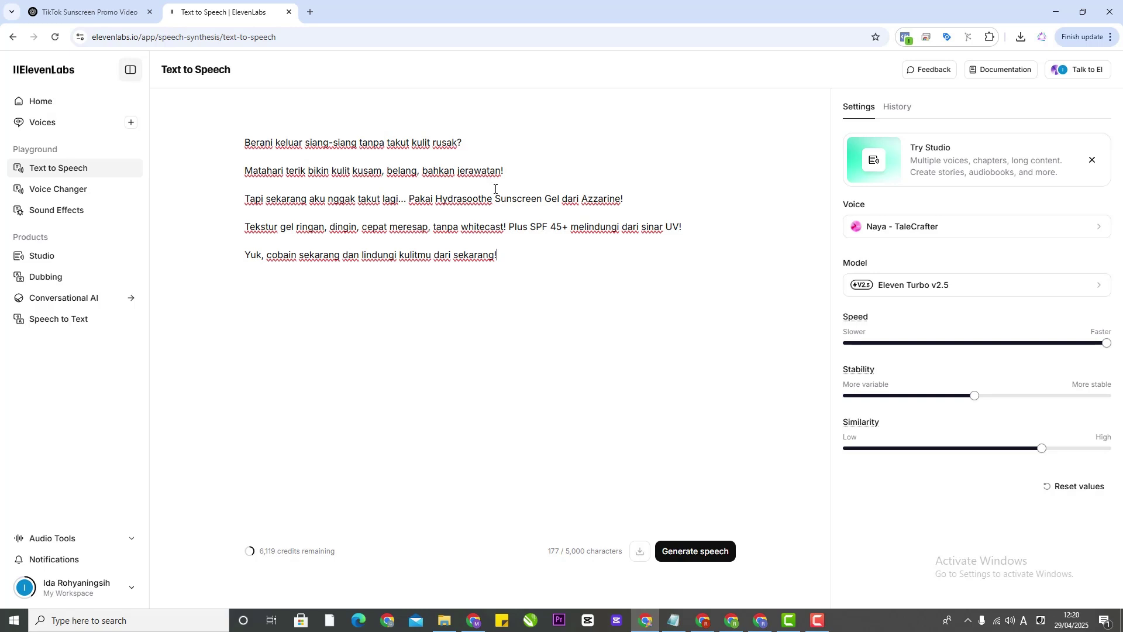
Choose the Naya - TaleCrafter voice, keep the speed at its fastest setting, and generate the speech
{"action": "left_click", "coordinate": [945, 228]}
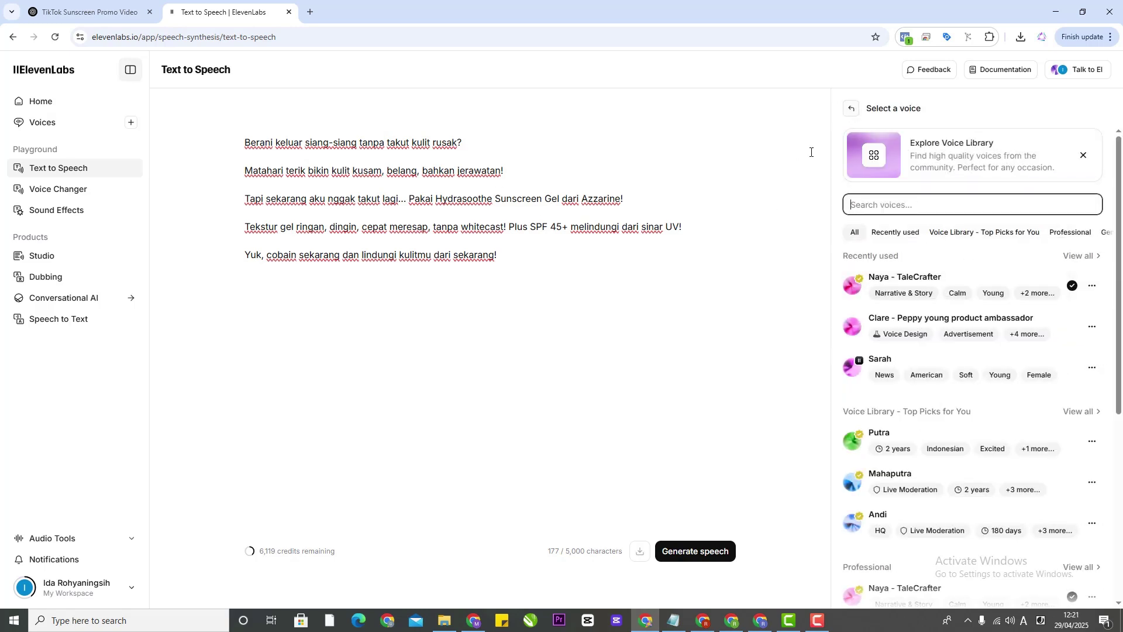
{"action": "left_click", "coordinate": [906, 283]}
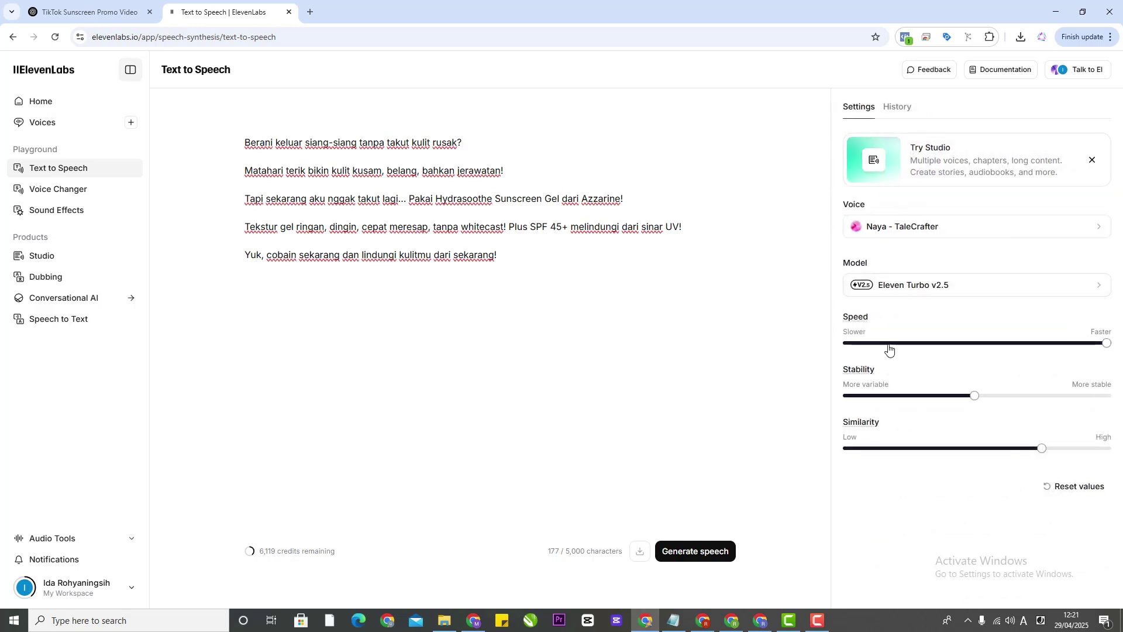
{"action": "mouse_move", "coordinate": [1108, 344]}
{"action": "left_mouse_down"}
{"action": "mouse_move", "coordinate": [952, 345]}
{"action": "mouse_move", "coordinate": [1108, 345]}
{"action": "left_mouse_up"}
{"action": "left_click", "coordinate": [704, 563]}
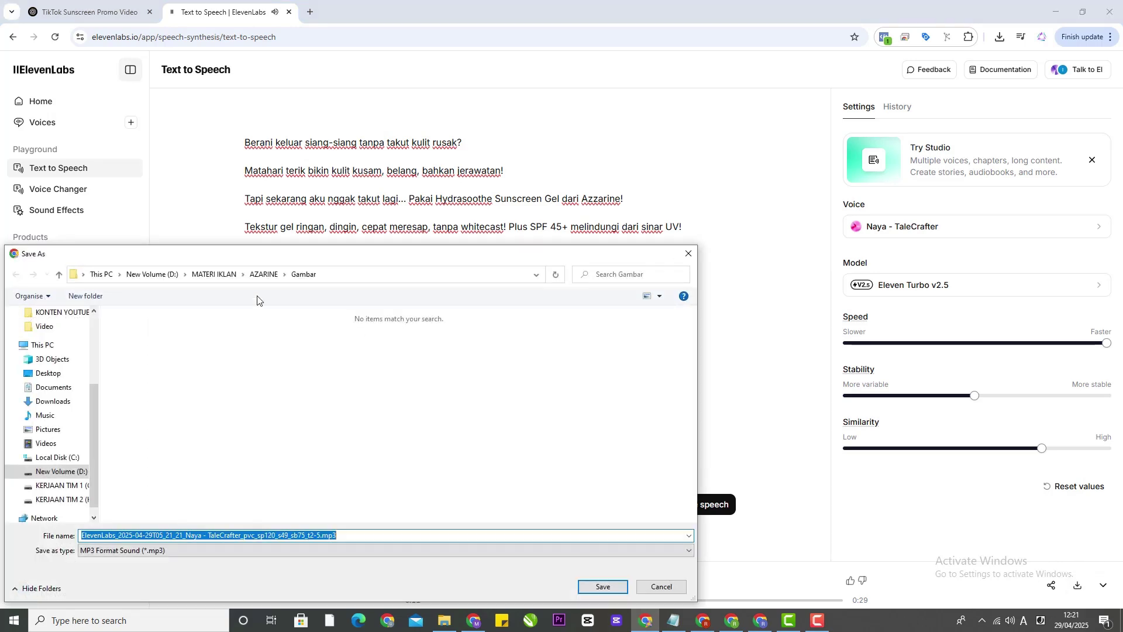
Save the generated speech as an MP3 named suara in the AZARINE folder and pause its playback
{"action": "left_click", "coordinate": [260, 277]}
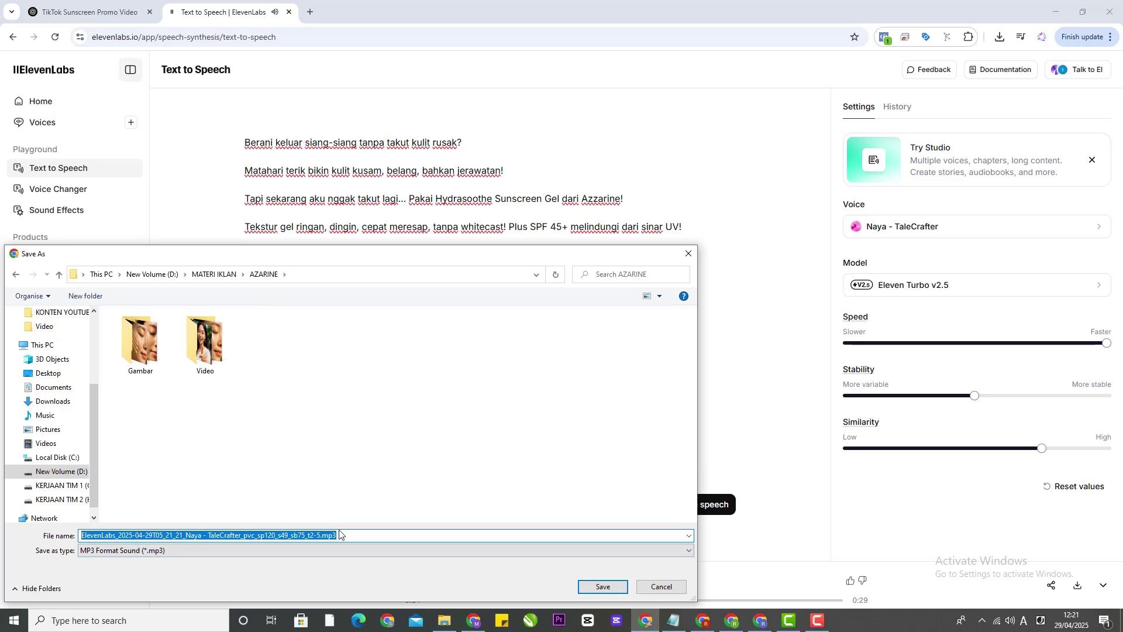
{"action": "type", "text": "sur"}
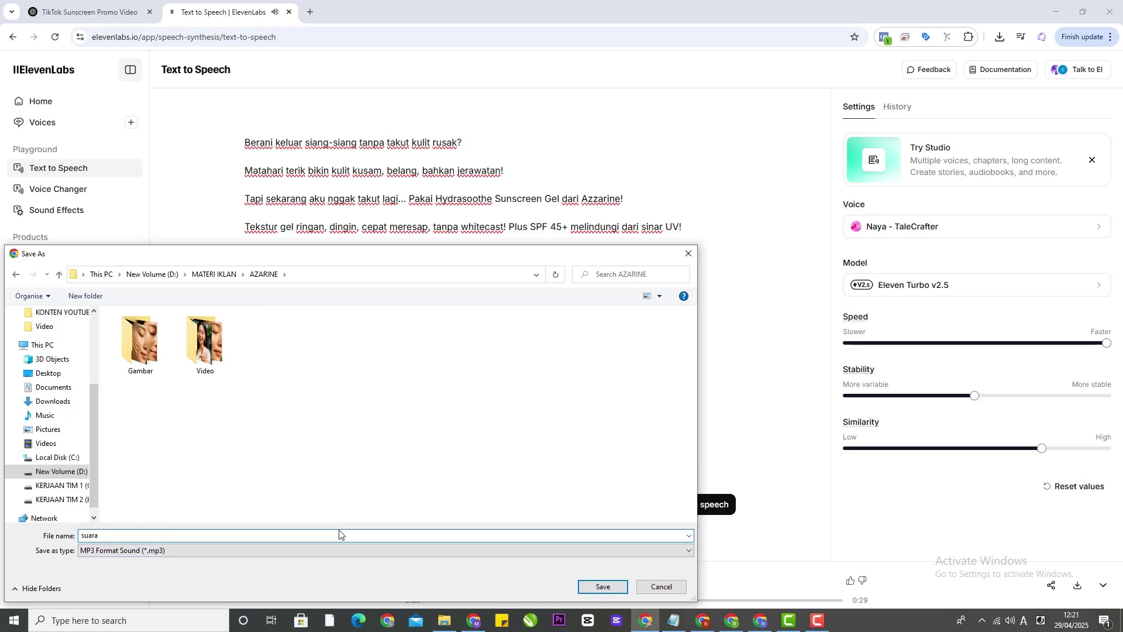
{"action": "key", "text": "Return"}
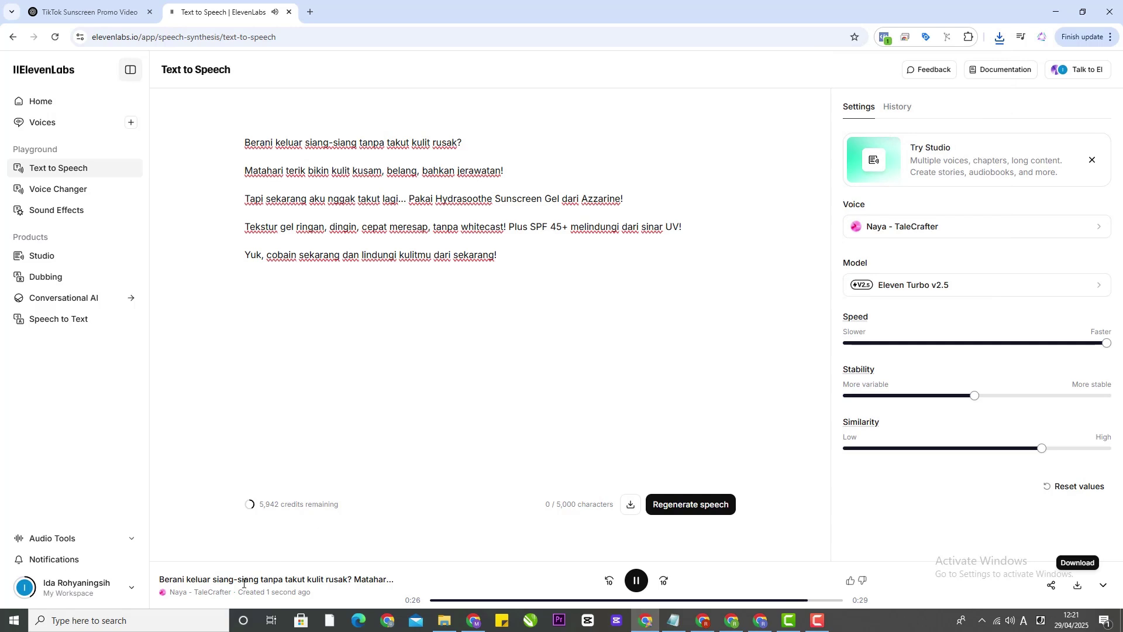
{"action": "left_click", "coordinate": [637, 580]}
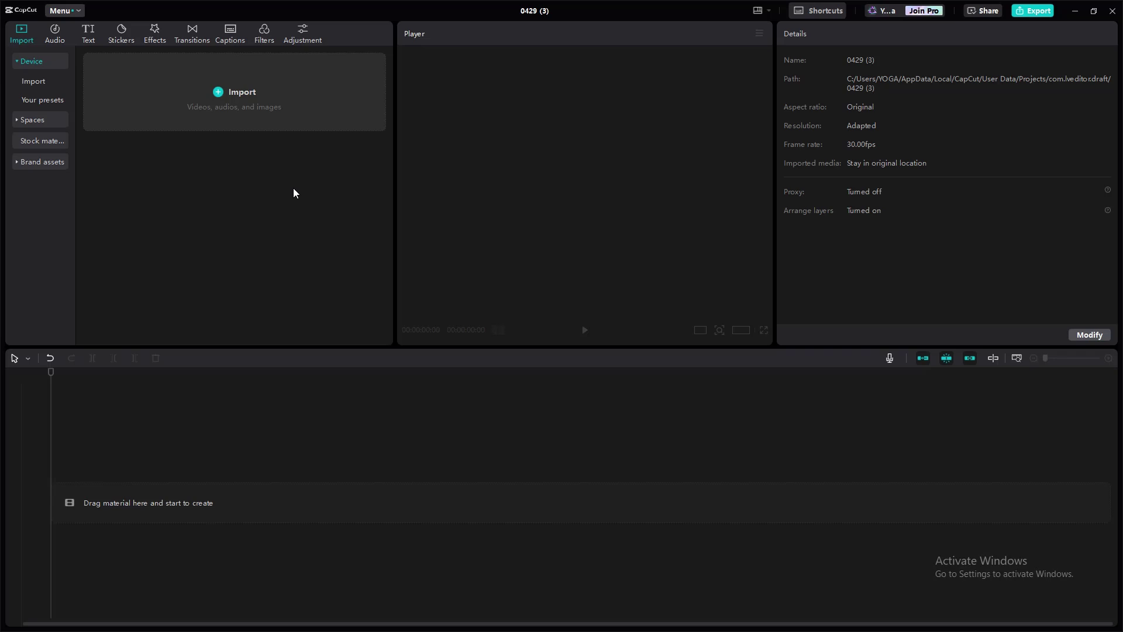
Switch to CapCut and import suara.mp3 from the AZARINE folder into the empty project
{"action": "left_click", "coordinate": [237, 97]}
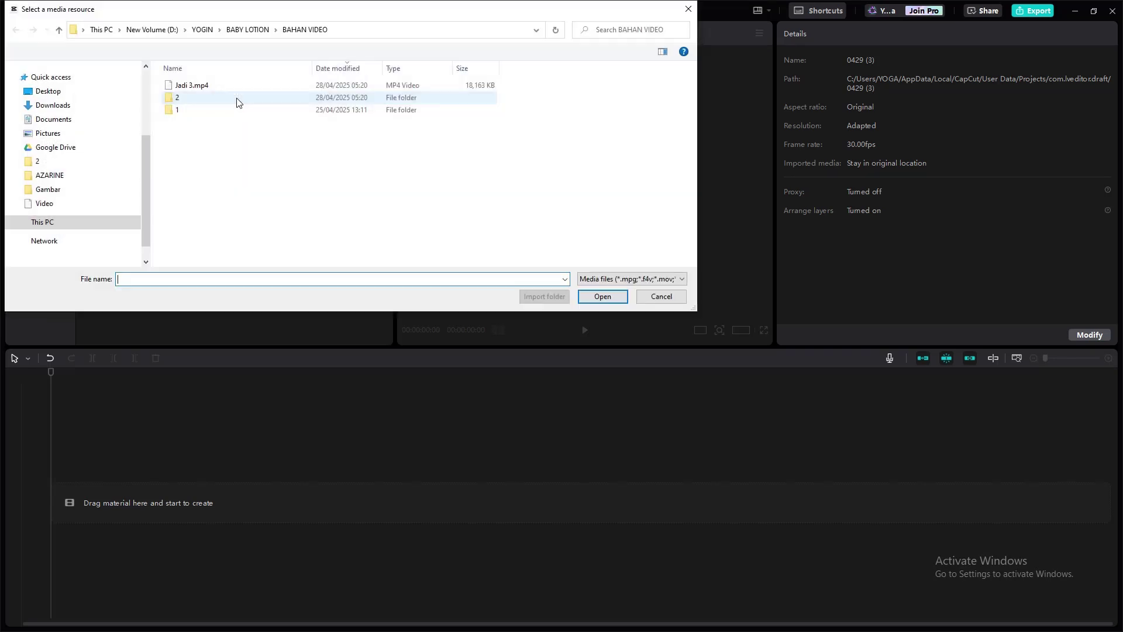
{"action": "scroll", "coordinate": [57, 82], "scroll_direction": "up", "scroll_amount": 1}
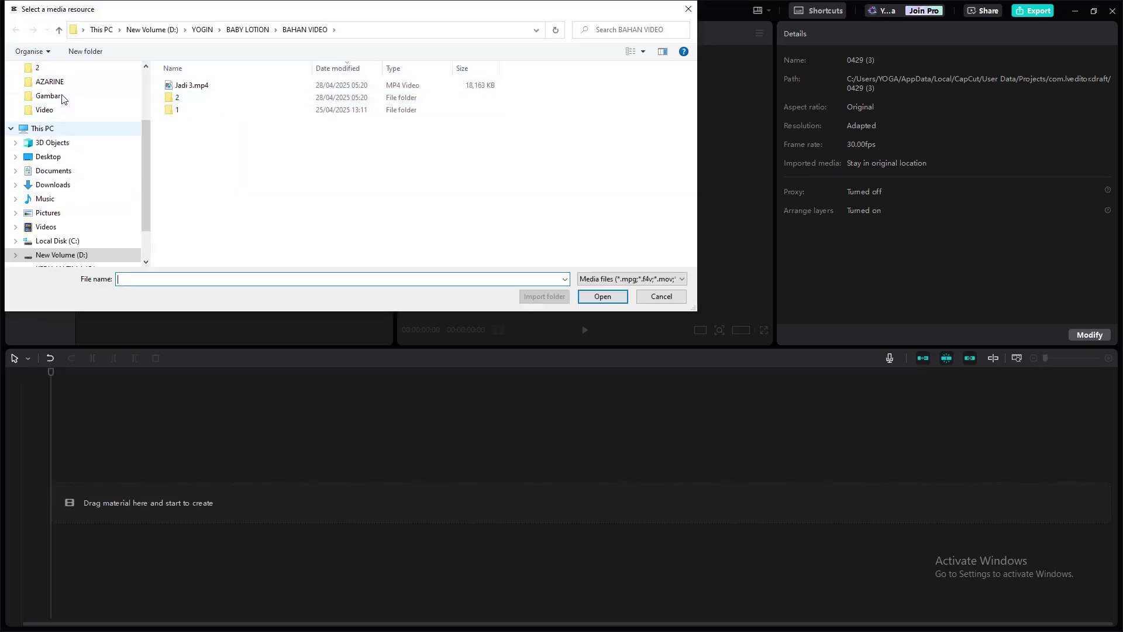
{"action": "left_click", "coordinate": [51, 82]}
{"action": "left_click", "coordinate": [525, 95]}
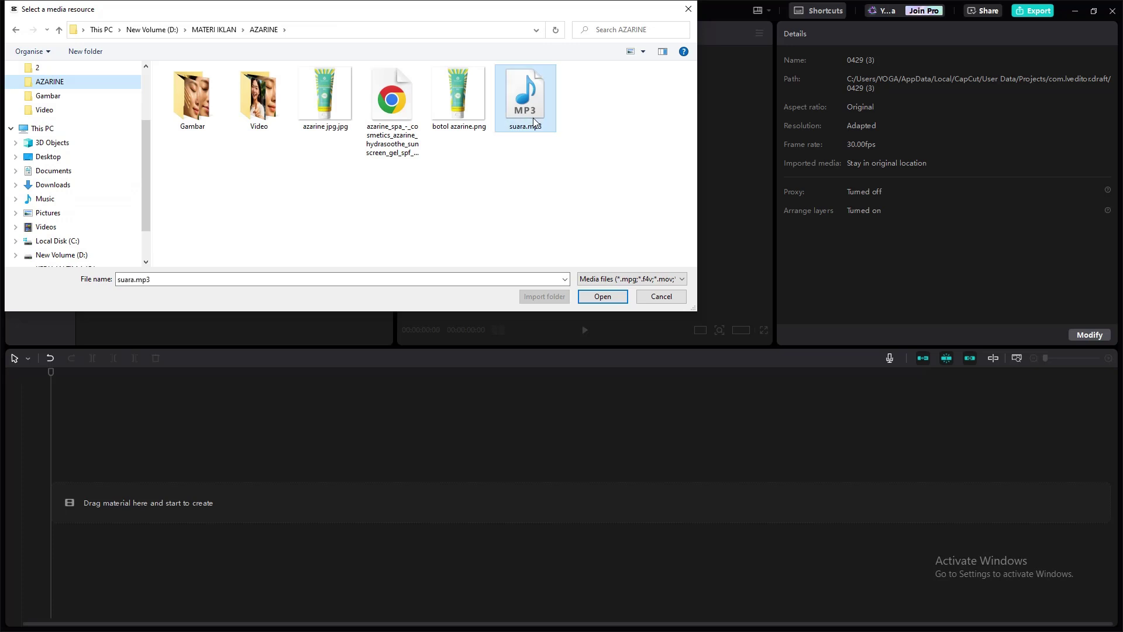
{"action": "left_click", "coordinate": [603, 296]}
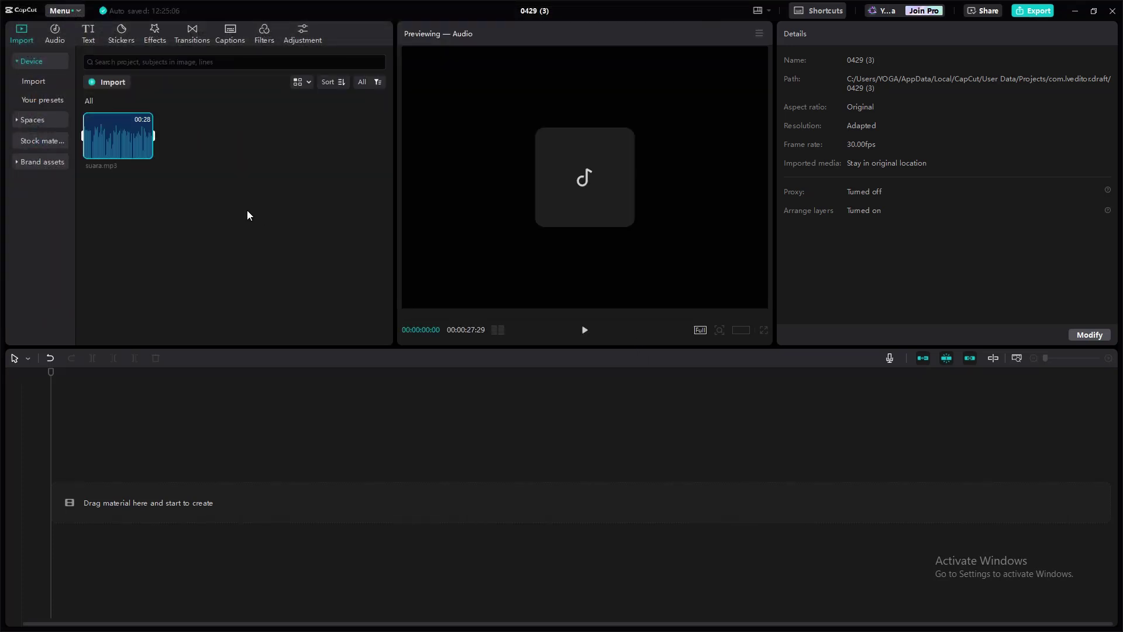
Add suara.mp3 to the timeline and trim about two frames of silence from its start
{"action": "left_click", "coordinate": [145, 153]}
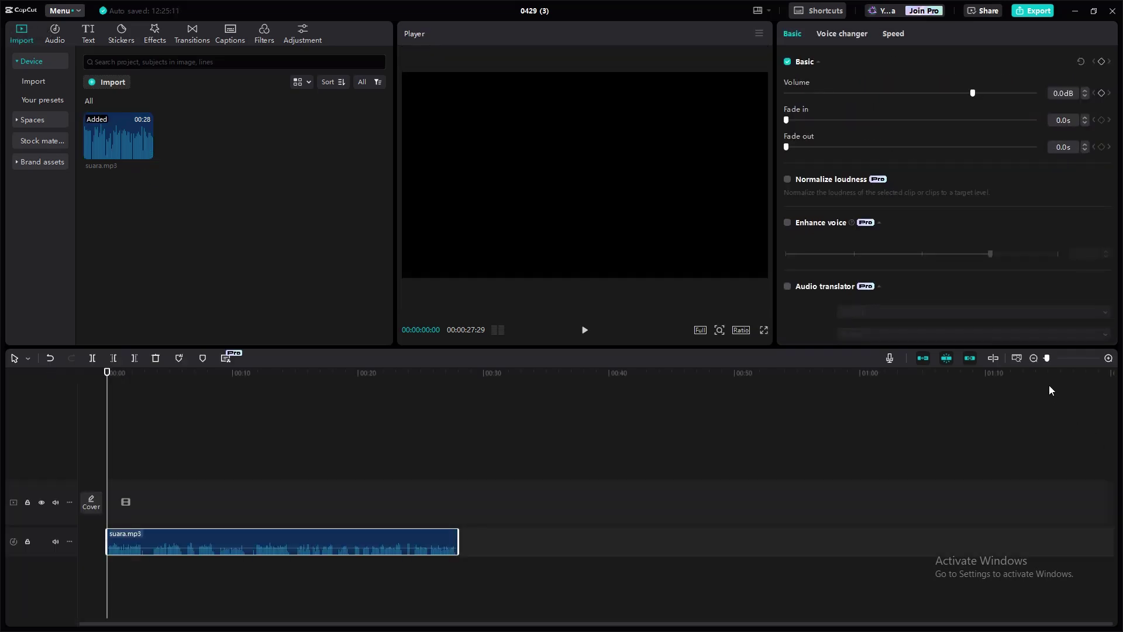
{"action": "left_click_drag", "start_coordinate": [1048, 359], "coordinate": [1060, 359]}
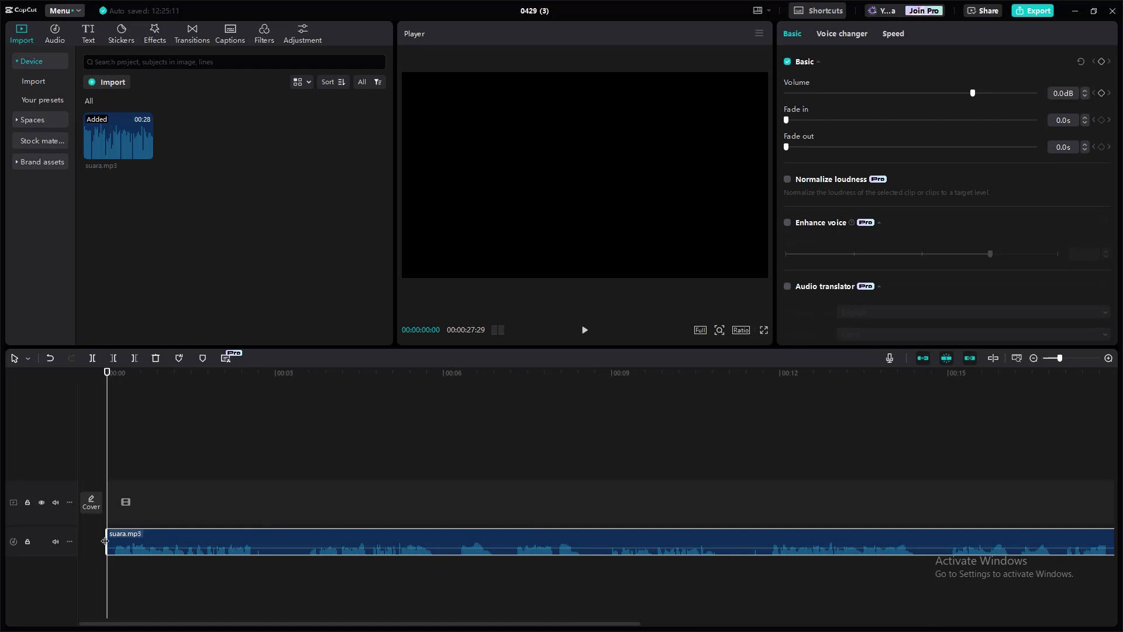
{"action": "left_click_drag", "start_coordinate": [106, 535], "coordinate": [133, 543]}
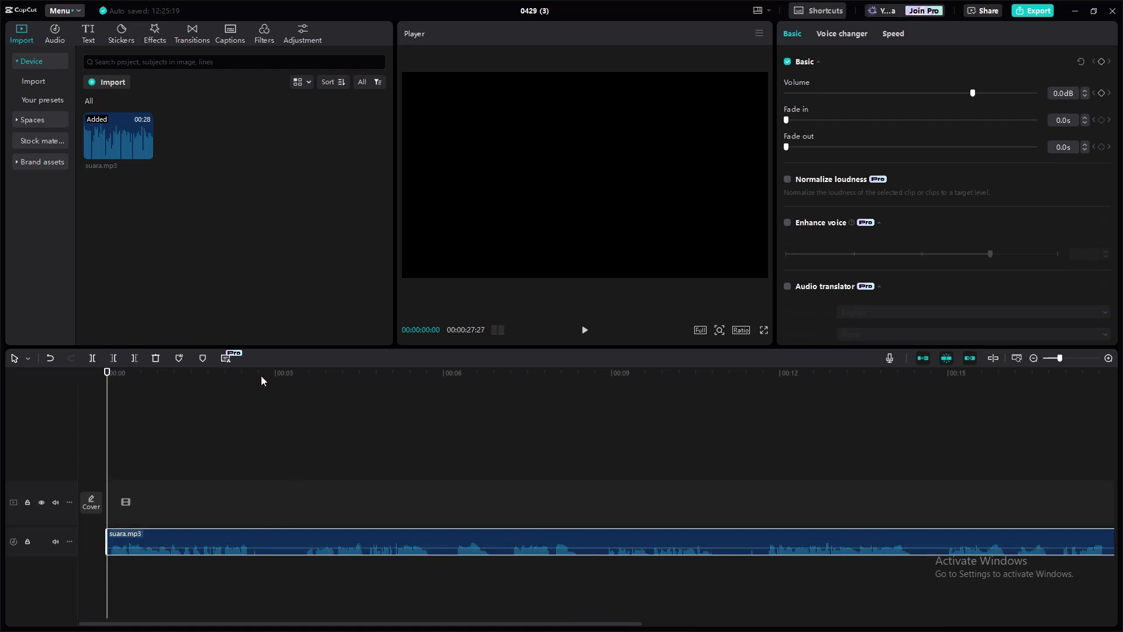
Split the voice-over at 00:00:02:17 and 00:00:03:15 to isolate the pause after the first sentence
{"action": "left_click_drag", "start_coordinate": [258, 375], "coordinate": [251, 376]}
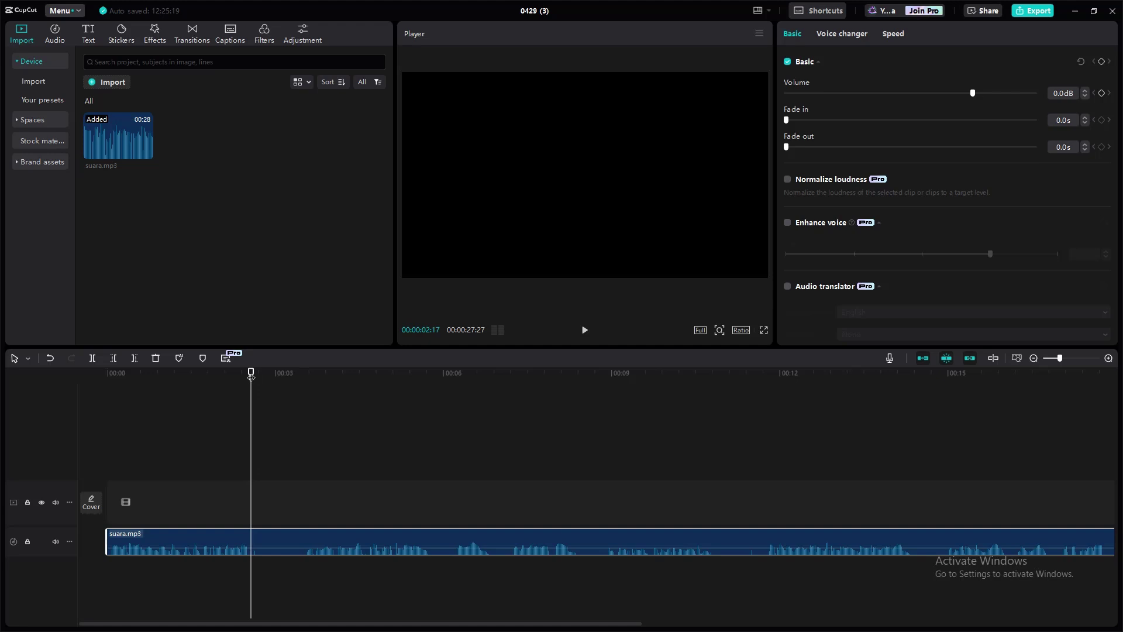
{"action": "key", "text": "ctrl+b"}
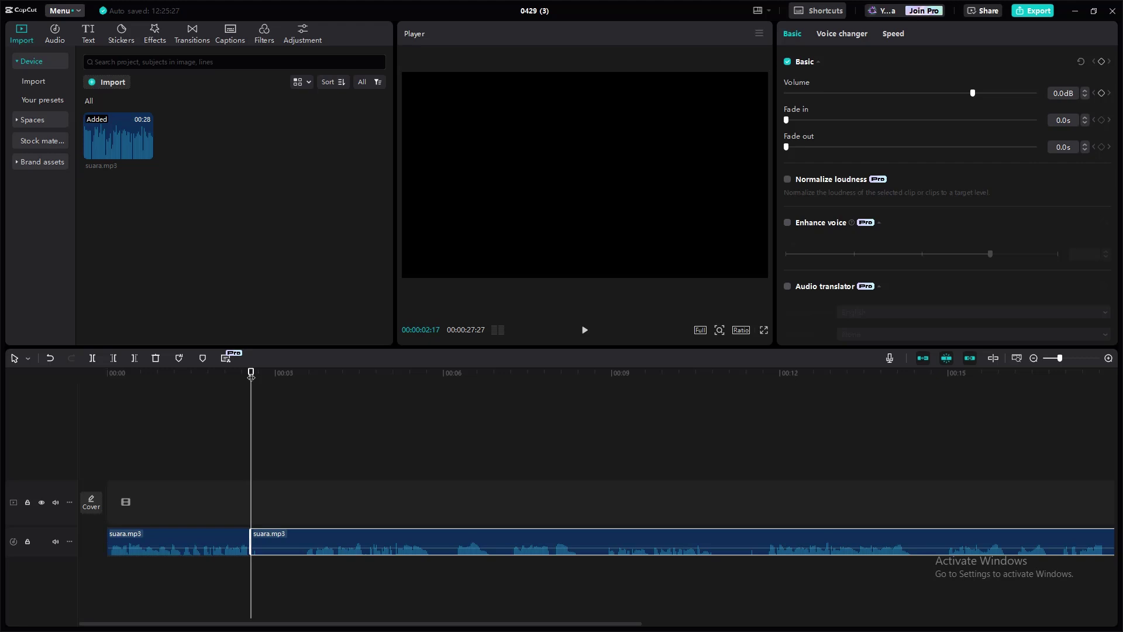
{"action": "key", "text": "Right"}
{"action": "key", "text": "Right"}
{"action": "key", "text": "Right"}
{"action": "key", "text": "Right"}
{"action": "key", "text": "Right"}
{"action": "key", "text": "Right"}
{"action": "key", "text": "Right"}
{"action": "key", "text": "Right"}
{"action": "key", "text": "Right"}
{"action": "key", "text": "Right"}
{"action": "key", "text": "Right"}
{"action": "key", "text": "Right"}
{"action": "key", "text": "Right"}
{"action": "key", "text": "Right"}
{"action": "key", "text": "Right"}
{"action": "key", "text": "Right"}
{"action": "key", "text": "Right"}
{"action": "key", "text": "Right"}
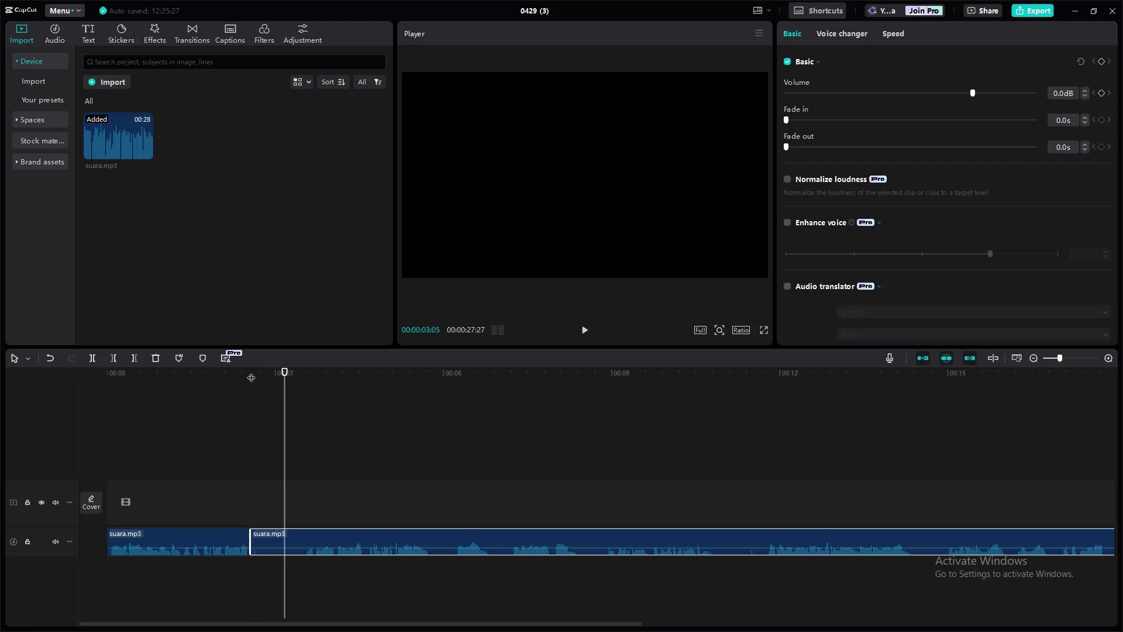
{"action": "key", "text": "Right"}
{"action": "key", "text": "Right"}
{"action": "key", "text": "Right"}
{"action": "key", "text": "Right"}
{"action": "key", "text": "Right"}
{"action": "key", "text": "Right"}
{"action": "key", "text": "Right"}
{"action": "key", "text": "Right"}
{"action": "key", "text": "Right"}
{"action": "key", "text": "Right"}
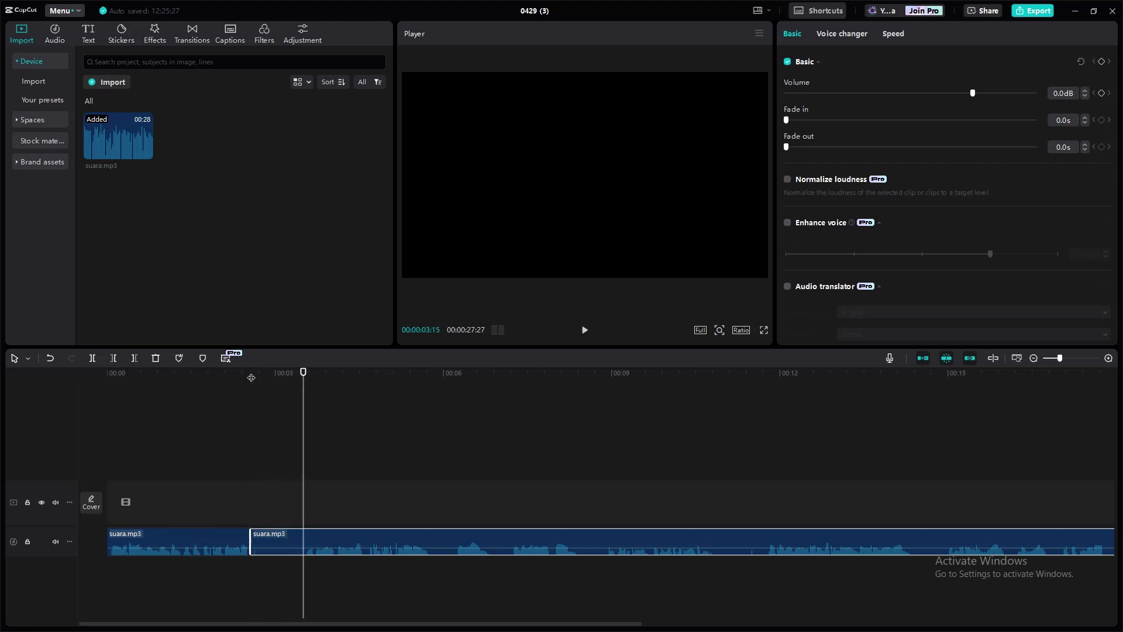
{"action": "key", "text": "ctrl+b"}
Split the voice-over at 00:00:05:24 and 00:00:06:06 to isolate the next short pause
{"action": "left_click", "coordinate": [451, 383]}
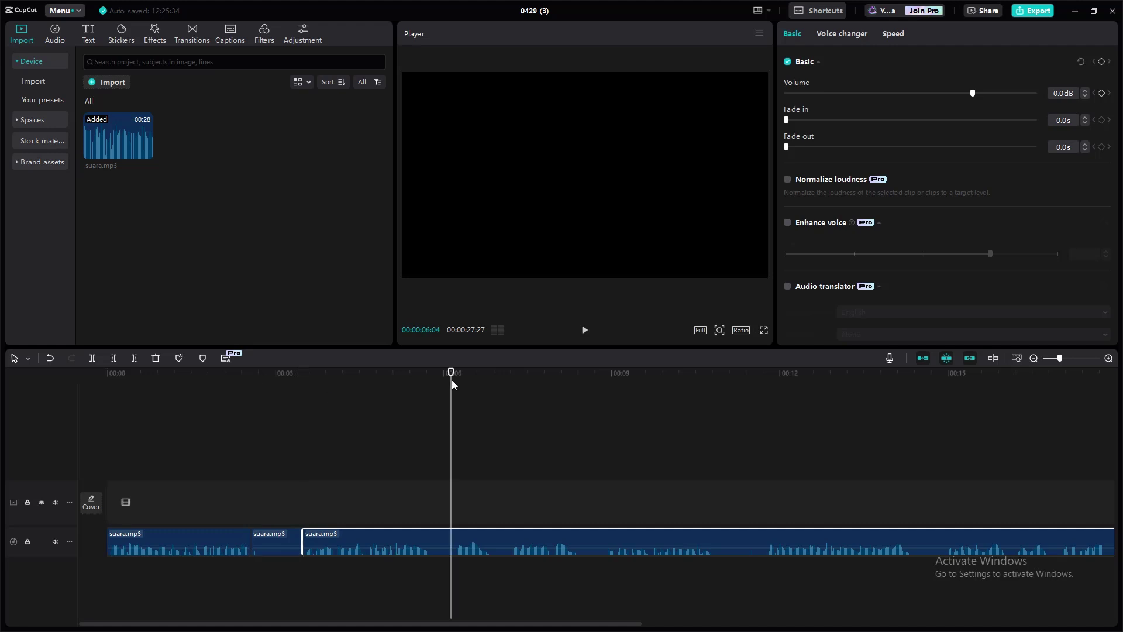
{"action": "key", "text": "Left"}
{"action": "key", "text": "Left"}
{"action": "key", "text": "Left"}
{"action": "key", "text": "Left"}
{"action": "key", "text": "Left"}
{"action": "key", "text": "Left"}
{"action": "key", "text": "Left"}
{"action": "key", "text": "Left"}
{"action": "key", "text": "Left"}
{"action": "key", "text": "Left"}
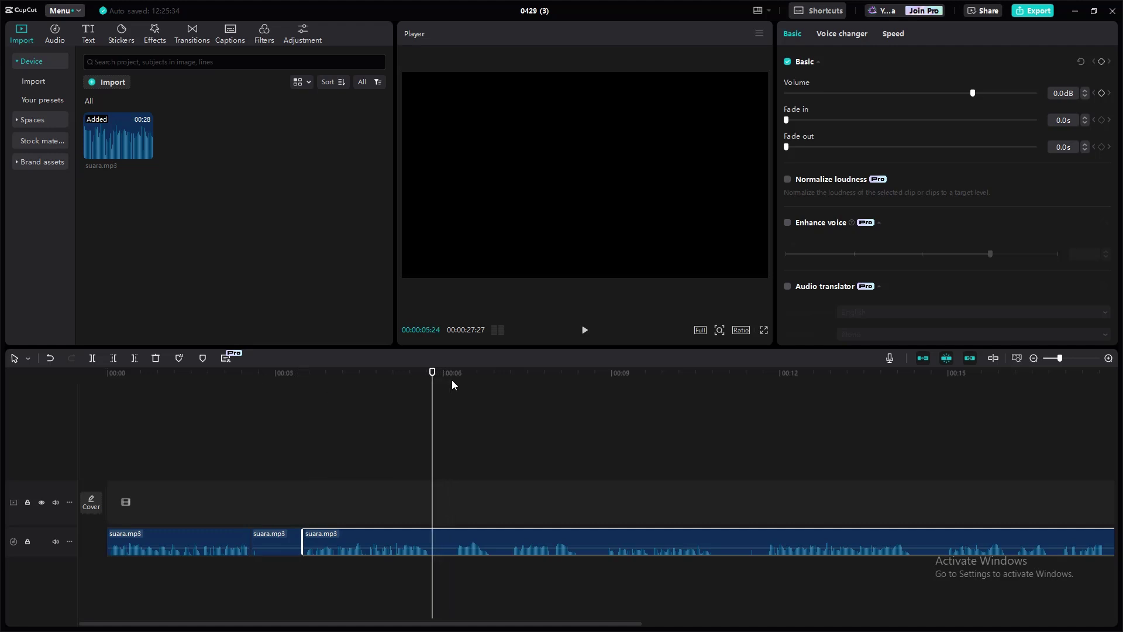
{"action": "key", "text": "Left"}
{"action": "key", "text": "ctrl+b"}
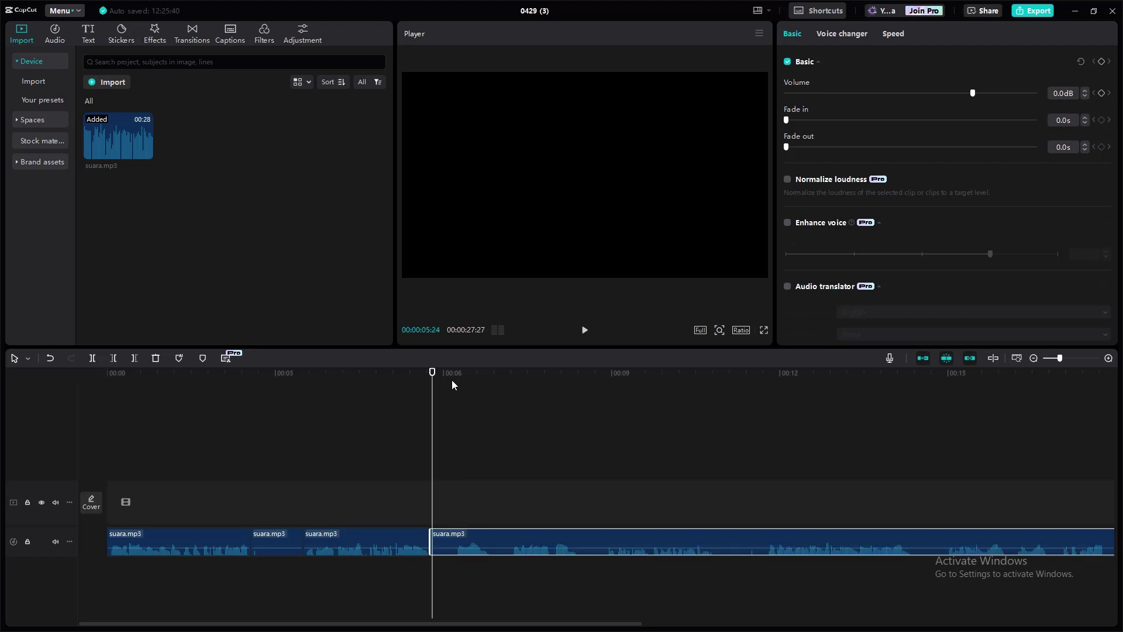
{"action": "key", "text": "Right"}
{"action": "key", "text": "Right"}
{"action": "key", "text": "Right"}
{"action": "key", "text": "Right"}
{"action": "key", "text": "Right"}
{"action": "key", "text": "Right"}
{"action": "key", "text": "Right"}
{"action": "key", "text": "Right"}
{"action": "key", "text": "Right"}
{"action": "key", "text": "Right"}
{"action": "key", "text": "Right"}
{"action": "key", "text": "Right"}
{"action": "key", "text": "Right"}
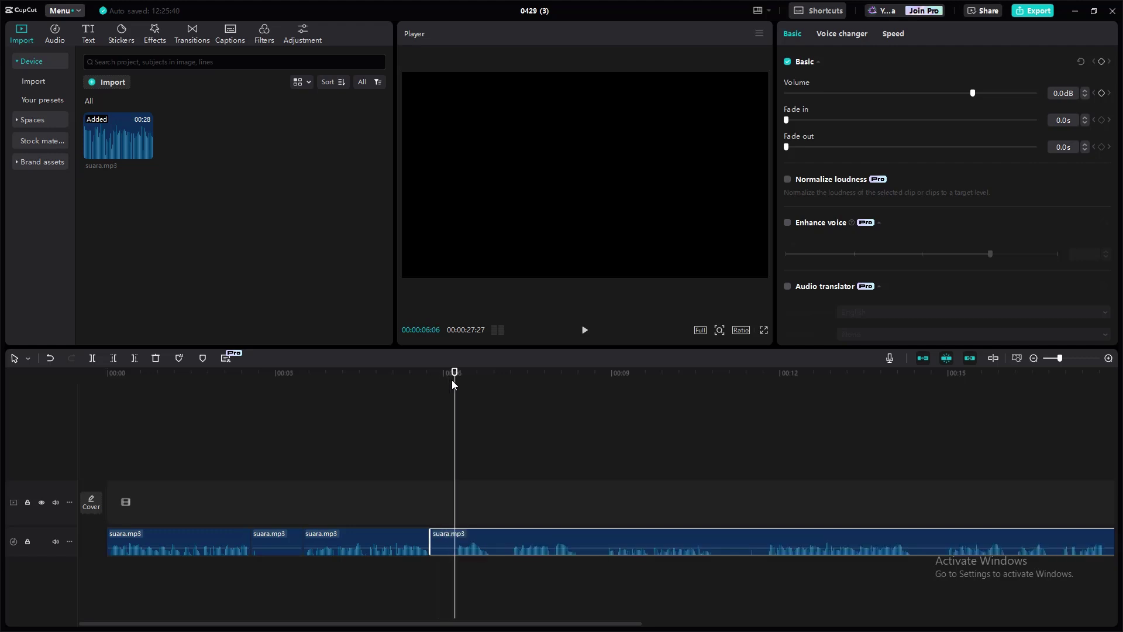
{"action": "key", "text": "ctrl+b"}
Split the voice-over at 00:00:06:25 and 00:00:07:06 around the following gap in the speech
{"action": "key", "text": "Right"}
{"action": "key", "text": "Right"}
{"action": "key", "text": "Right"}
{"action": "key", "text": "Right"}
{"action": "key", "text": "Right"}
{"action": "key", "text": "Right"}
{"action": "key", "text": "Right"}
{"action": "key", "text": "Right"}
{"action": "key", "text": "Right"}
{"action": "key", "text": "Right"}
{"action": "key", "text": "Right"}
{"action": "key", "text": "Right"}
{"action": "key", "text": "Right"}
{"action": "key", "text": "Right"}
{"action": "key", "text": "Right"}
{"action": "key", "text": "Right"}
{"action": "key", "text": "Right"}
{"action": "key", "text": "Right"}
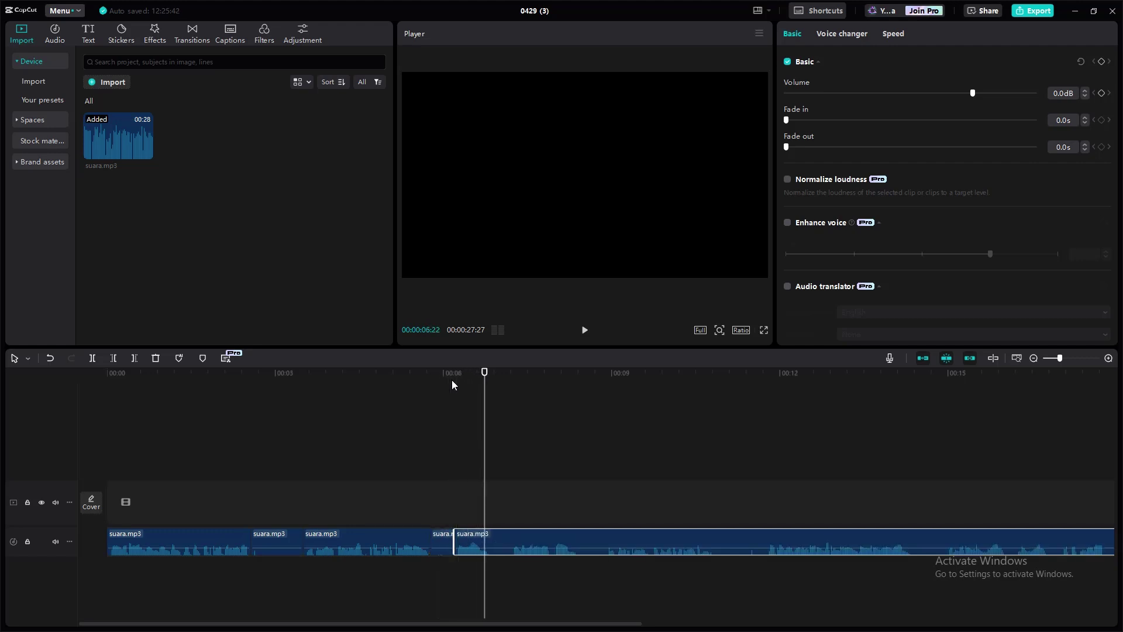
{"action": "key", "text": "ctrl+b"}
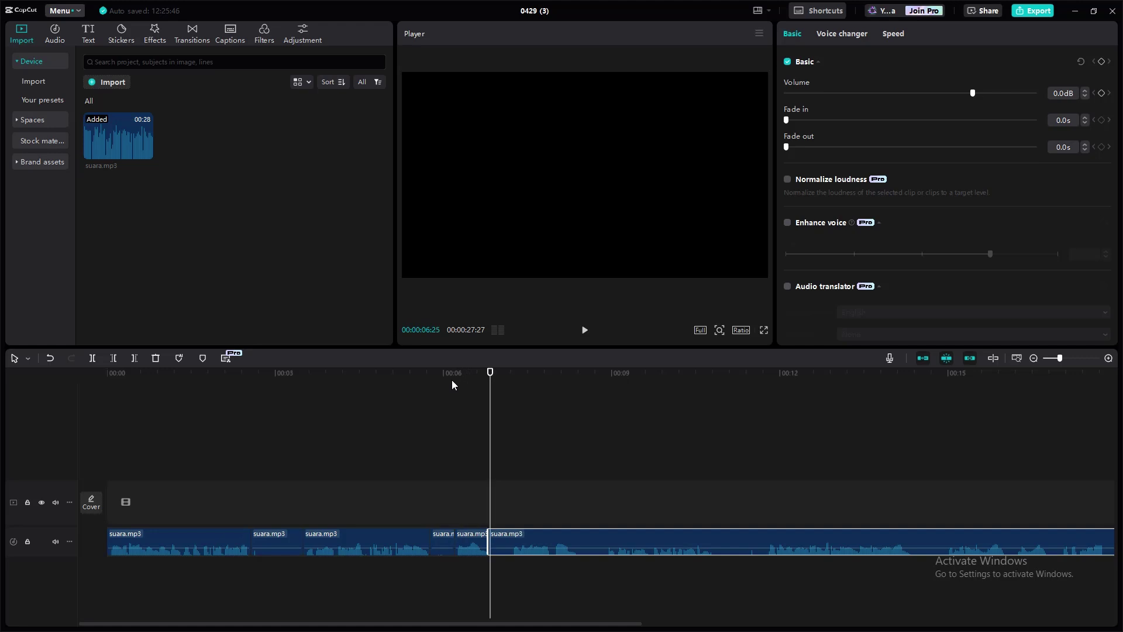
{"action": "key", "text": "Right"}
{"action": "key", "text": "Right"}
{"action": "key", "text": "Right"}
{"action": "key", "text": "Right"}
{"action": "key", "text": "Right"}
{"action": "key", "text": "Right"}
{"action": "key", "text": "Right"}
{"action": "key", "text": "Right"}
{"action": "key", "text": "Right"}
{"action": "key", "text": "Right"}
{"action": "key", "text": "Right"}
{"action": "key", "text": "Right"}
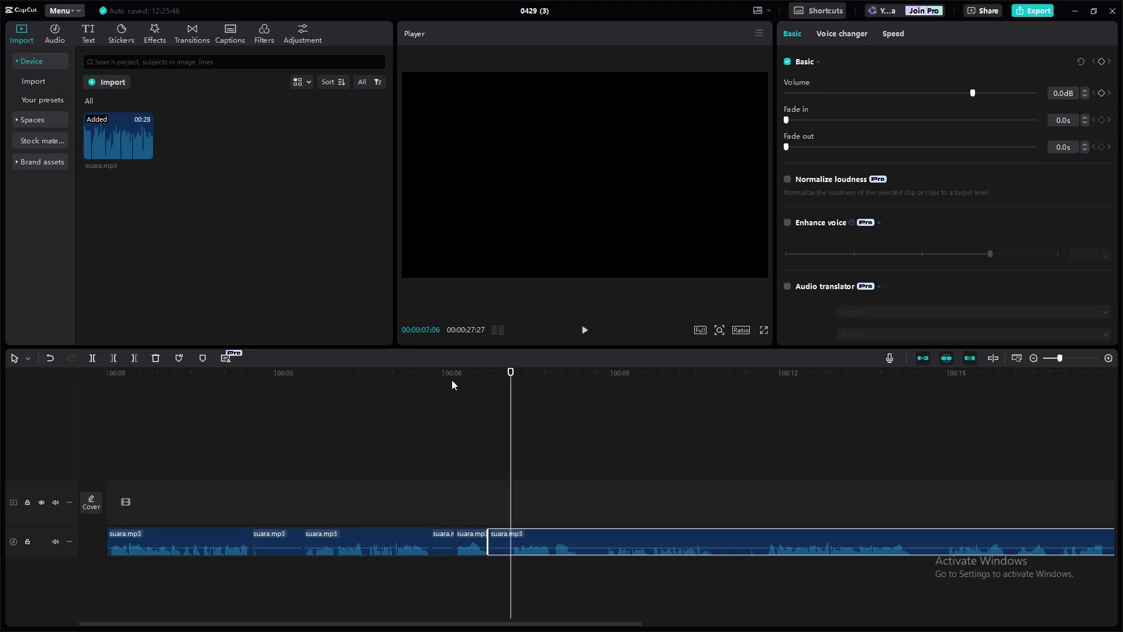
{"action": "key", "text": "ctrl+b"}
Split the voice-over at 00:00:08:11, where the next spoken phrase ends
{"action": "key", "text": "Right"}
{"action": "key", "text": "Right"}
{"action": "key", "text": "Right"}
{"action": "key", "text": "Right"}
{"action": "key", "text": "Right"}
{"action": "key", "text": "Right"}
{"action": "key", "text": "Right"}
{"action": "key", "text": "Right"}
{"action": "key", "text": "Right"}
{"action": "key", "text": "Right"}
{"action": "key", "text": "Right"}
{"action": "key", "text": "Right"}
{"action": "key", "text": "Right"}
{"action": "key", "text": "Right"}
{"action": "key", "text": "Right"}
{"action": "key", "text": "Right"}
{"action": "key", "text": "Right"}
{"action": "key", "text": "Right"}
{"action": "key", "text": "Right"}
{"action": "key", "text": "Right"}
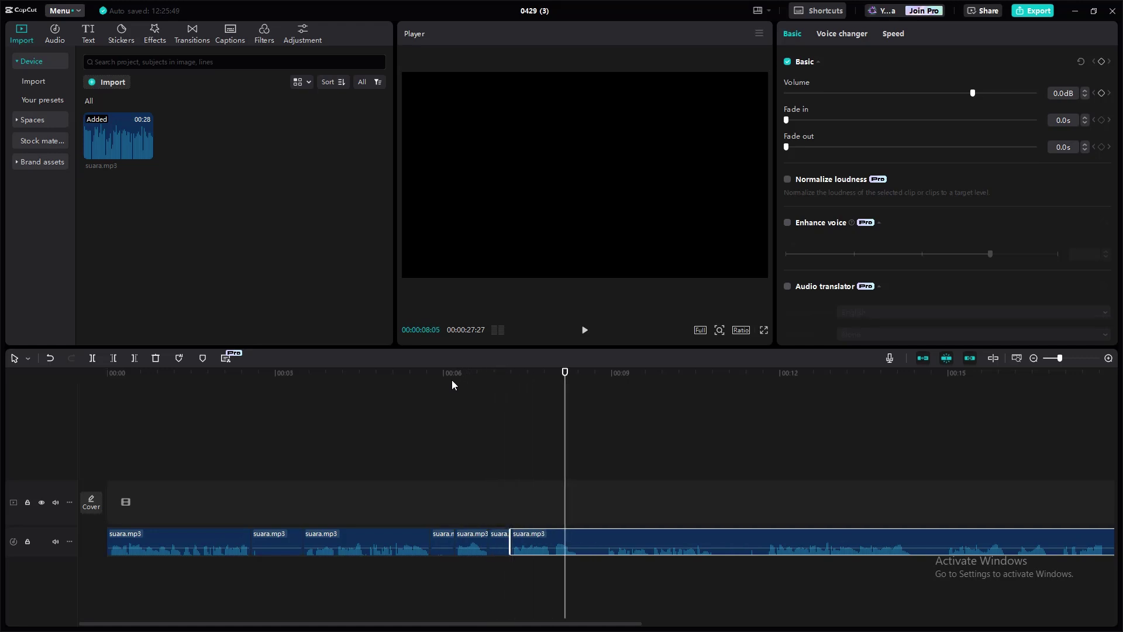
{"action": "key", "text": "Right"}
{"action": "key", "text": "Right"}
{"action": "key", "text": "Right"}
{"action": "key", "text": "Right"}
{"action": "key", "text": "Right"}
{"action": "key", "text": "Right"}
{"action": "key", "text": "ctrl+b"}
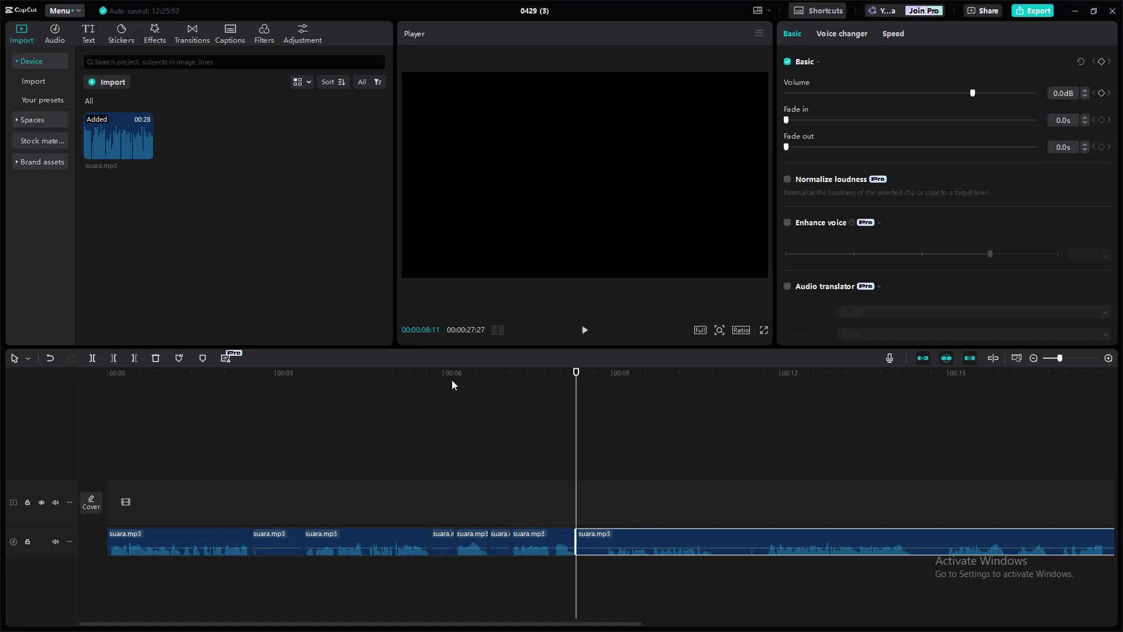
Split the voice-over just before the 9-second mark and at 00:00:10:26 to isolate the pause and the phrase after it
{"action": "key", "text": "Right"}
{"action": "key", "text": "Right"}
{"action": "key", "text": "Right"}
{"action": "key", "text": "Right"}
{"action": "key", "text": "Right"}
{"action": "key", "text": "Right"}
{"action": "key", "text": "Right"}
{"action": "key", "text": "Right"}
{"action": "key", "text": "Right"}
{"action": "key", "text": "Right"}
{"action": "key", "text": "Right"}
{"action": "key", "text": "Right"}
{"action": "key", "text": "Right"}
{"action": "key", "text": "Right"}
{"action": "key", "text": "Right"}
{"action": "key", "text": "ctrl+b"}
{"action": "key", "text": "Right"}
{"action": "key", "text": "Right"}
{"action": "key", "text": "Right"}
{"action": "key", "text": "Right"}
{"action": "key", "text": "Right"}
{"action": "key", "text": "Right"}
{"action": "key", "text": "Right"}
{"action": "key", "text": "Right"}
{"action": "key", "text": "Right"}
{"action": "key", "text": "Right"}
{"action": "key", "text": "Right"}
{"action": "key", "text": "Right"}
{"action": "key", "text": "Right"}
{"action": "key", "text": "Right"}
{"action": "key", "text": "Right"}
{"action": "key", "text": "Right"}
{"action": "key", "text": "Right"}
{"action": "key", "text": "Right"}
{"action": "key", "text": "Right"}
{"action": "key", "text": "Right"}
{"action": "key", "text": "ctrl+b"}
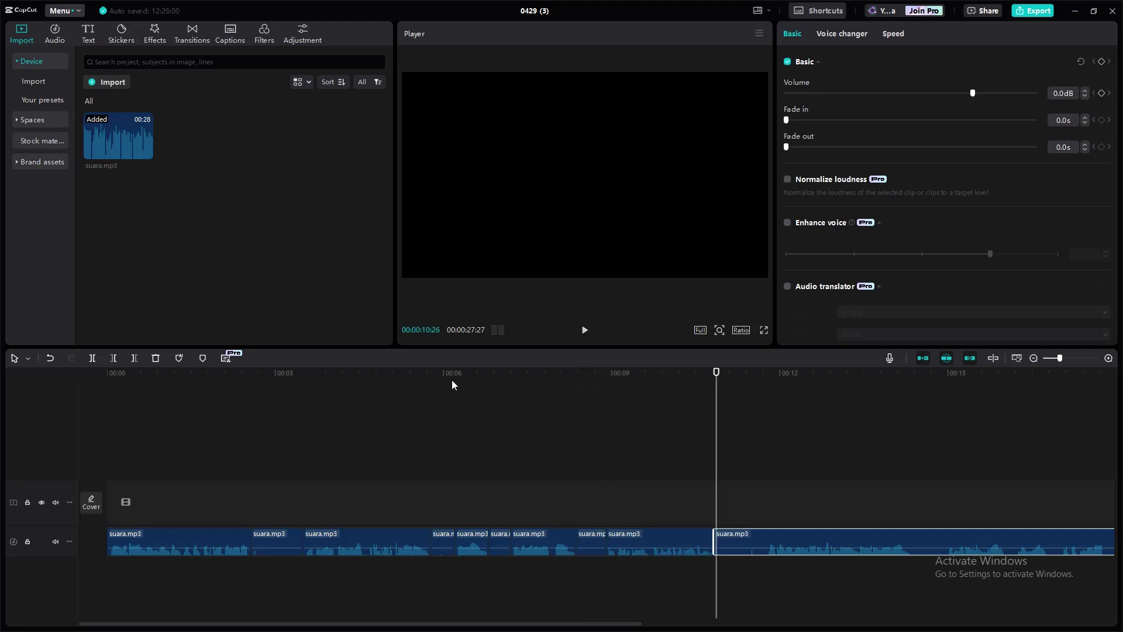
Split the voice-over just before the 12-second mark, where the next spoken phrase begins
{"action": "key", "text": "Right"}
{"action": "key", "text": "Right"}
{"action": "key", "text": "Right"}
{"action": "key", "text": "Right"}
{"action": "key", "text": "Right"}
{"action": "key", "text": "Right"}
{"action": "key", "text": "Right"}
{"action": "key", "text": "Right"}
{"action": "key", "text": "Right"}
{"action": "key", "text": "Right"}
{"action": "key", "text": "Right"}
{"action": "key", "text": "Right"}
{"action": "key", "text": "Right"}
{"action": "key", "text": "Right"}
{"action": "key", "text": "Right"}
{"action": "key", "text": "Right"}
{"action": "key", "text": "Right"}
{"action": "key", "text": "Right"}
{"action": "key", "text": "Right"}
{"action": "key", "text": "Right"}
{"action": "key", "text": "ctrl+b"}
Split the voice-over at about 14.3 seconds and at about 15 seconds to isolate the pause between the two phrases
{"action": "key", "text": "Right"}
{"action": "key", "text": "Right"}
{"action": "key", "text": "Right"}
{"action": "key", "text": "Right"}
{"action": "key", "text": "Right"}
{"action": "key", "text": "Right"}
{"action": "key", "text": "Right"}
{"action": "key", "text": "Right"}
{"action": "key", "text": "Right"}
{"action": "key", "text": "Right"}
{"action": "key", "text": "Right"}
{"action": "key", "text": "Right"}
{"action": "key", "text": "Right"}
{"action": "key", "text": "Right"}
{"action": "key", "text": "Right"}
{"action": "key", "text": "Right"}
{"action": "key", "text": "Right"}
{"action": "key", "text": "Right"}
{"action": "key", "text": "Right"}
{"action": "key", "text": "Right"}
{"action": "key", "text": "ctrl+b"}
{"action": "key", "text": "Right"}
{"action": "key", "text": "Right"}
{"action": "key", "text": "Right"}
{"action": "key", "text": "Right"}
{"action": "key", "text": "Right"}
{"action": "key", "text": "Right"}
{"action": "key", "text": "Right"}
{"action": "key", "text": "Right"}
{"action": "key", "text": "Right"}
{"action": "key", "text": "Right"}
{"action": "key", "text": "Right"}
{"action": "key", "text": "Right"}
{"action": "key", "text": "Right"}
{"action": "key", "text": "Right"}
{"action": "key", "text": "Right"}
{"action": "key", "text": "Right"}
{"action": "key", "text": "Right"}
{"action": "key", "text": "Right"}
{"action": "key", "text": "Right"}
{"action": "key", "text": "Right"}
{"action": "key", "text": "ctrl+b"}
Split the voice-over at both ends of the very short gap just after the 16-second mark
{"action": "key", "text": "Right"}
{"action": "key", "text": "Right"}
{"action": "key", "text": "Right"}
{"action": "key", "text": "Right"}
{"action": "key", "text": "Right"}
{"action": "key", "text": "Right"}
{"action": "key", "text": "Right"}
{"action": "key", "text": "Right"}
{"action": "key", "text": "Right"}
{"action": "key", "text": "Right"}
{"action": "key", "text": "Right"}
{"action": "key", "text": "Right"}
{"action": "key", "text": "Right"}
{"action": "key", "text": "Right"}
{"action": "key", "text": "Right"}
{"action": "key", "text": "Right"}
{"action": "key", "text": "Right"}
{"action": "key", "text": "Right"}
{"action": "key", "text": "Right"}
{"action": "key", "text": "Right"}
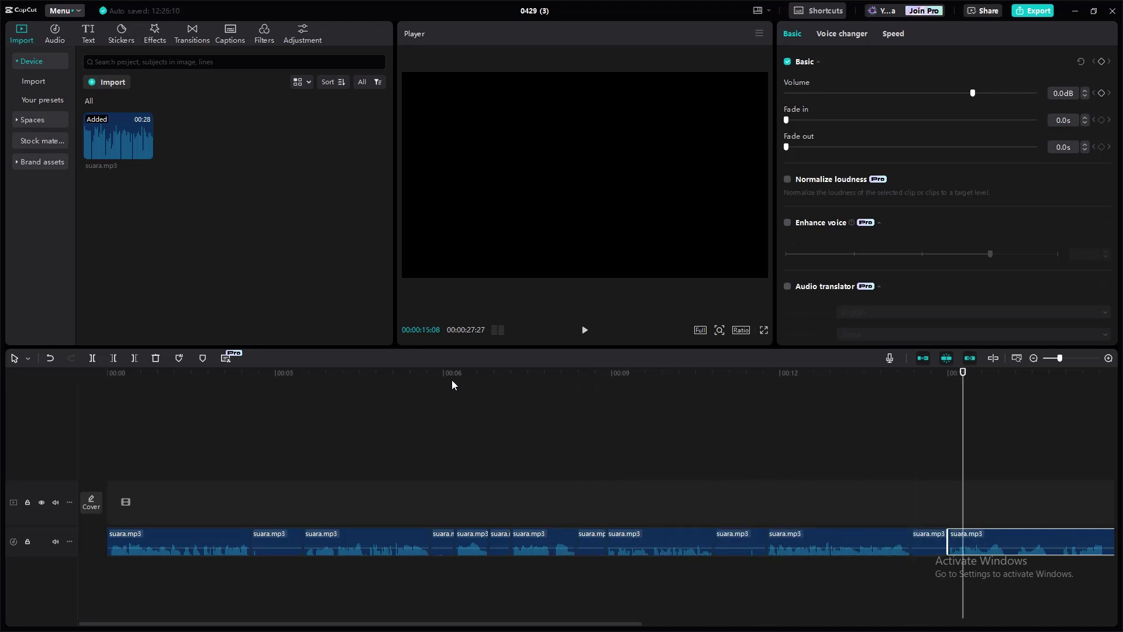
{"action": "key", "text": "ctrl+b"}
{"action": "key", "text": "Right"}
{"action": "key", "text": "Right"}
{"action": "key", "text": "Right"}
{"action": "key", "text": "Right"}
{"action": "key", "text": "Right"}
{"action": "key", "text": "ctrl+b"}
Split the voice-over just before the 17-second mark, where the next short pause begins
{"action": "key", "text": "Right"}
{"action": "key", "text": "Right"}
{"action": "key", "text": "Right"}
{"action": "key", "text": "Right"}
{"action": "key", "text": "Right"}
{"action": "key", "text": "Right"}
{"action": "key", "text": "Right"}
{"action": "key", "text": "Right"}
{"action": "key", "text": "Right"}
{"action": "key", "text": "Right"}
{"action": "key", "text": "Right"}
{"action": "key", "text": "Right"}
{"action": "key", "text": "Right"}
{"action": "key", "text": "Right"}
{"action": "key", "text": "Right"}
{"action": "key", "text": "Right"}
{"action": "key", "text": "Right"}
{"action": "key", "text": "ctrl+b"}
{"action": "key", "text": "Right"}
{"action": "key", "text": "Right"}
{"action": "key", "text": "Right"}
{"action": "key", "text": "Right"}
{"action": "key", "text": "Right"}
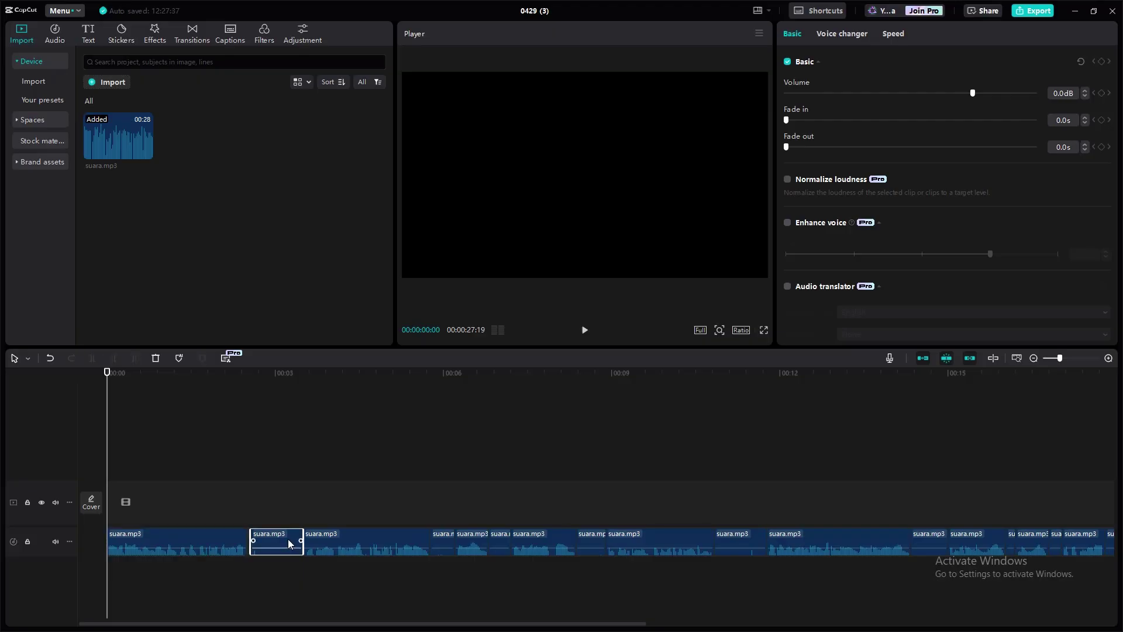
Delete the first two pause pieces of the voice-over and move the phrase after each one back to close the gap
{"action": "key", "text": "Delete"}
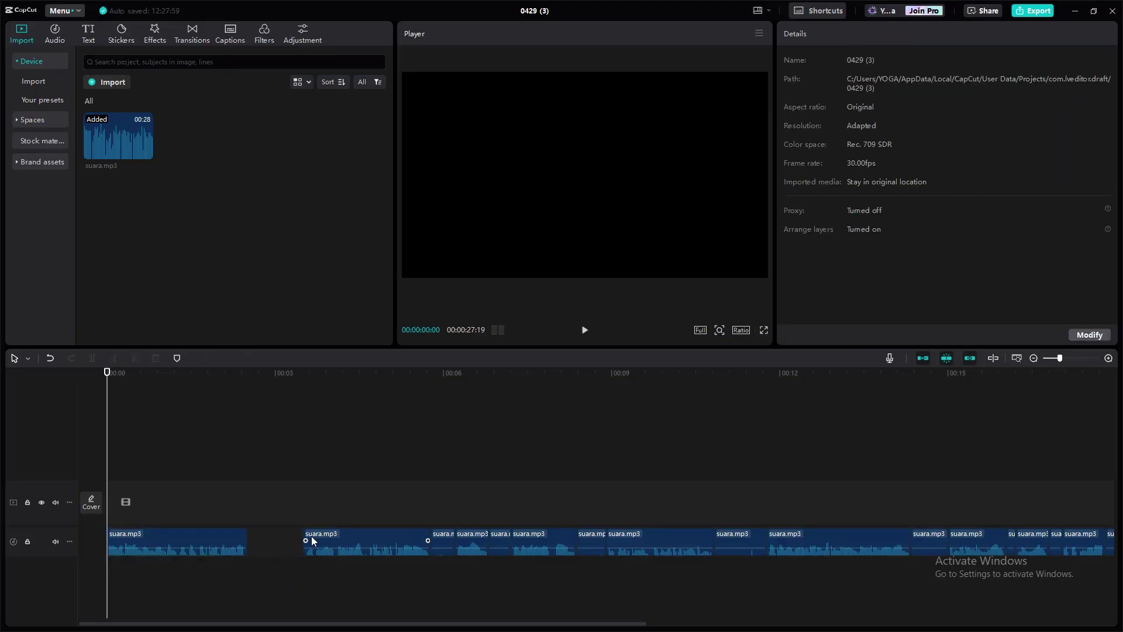
{"action": "left_click_drag", "start_coordinate": [312, 538], "coordinate": [276, 538]}
{"action": "left_click", "coordinate": [448, 543]}
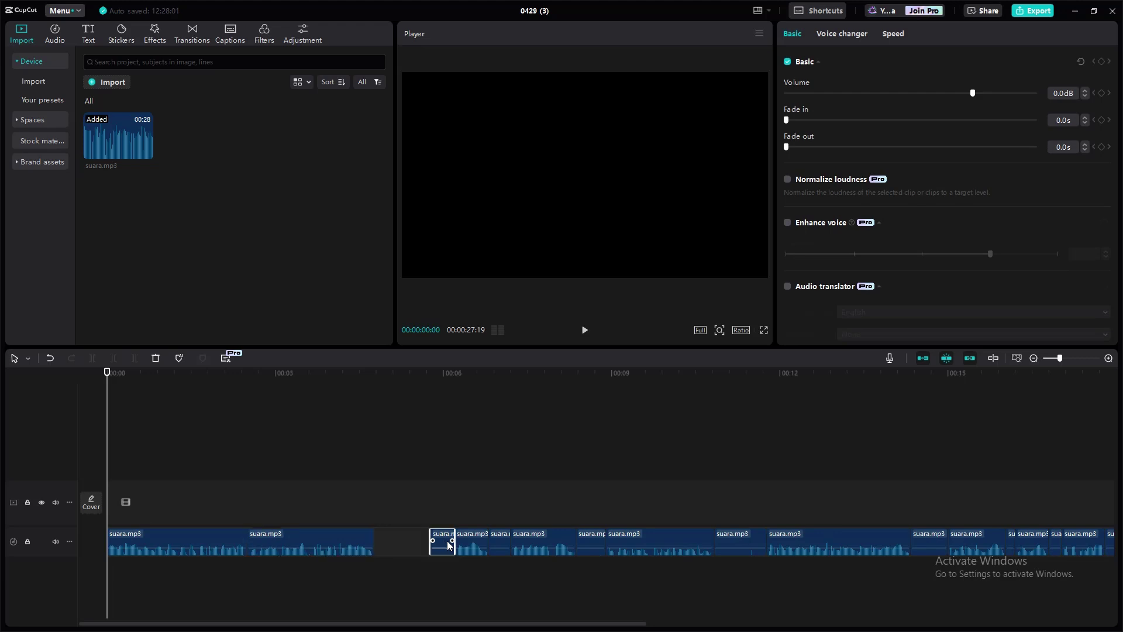
{"action": "key", "text": "Delete"}
{"action": "left_click_drag", "start_coordinate": [474, 543], "coordinate": [391, 545]}
Delete the third pause piece and move the fourth spoken phrase back against the end of the third
{"action": "left_click", "coordinate": [499, 543]}
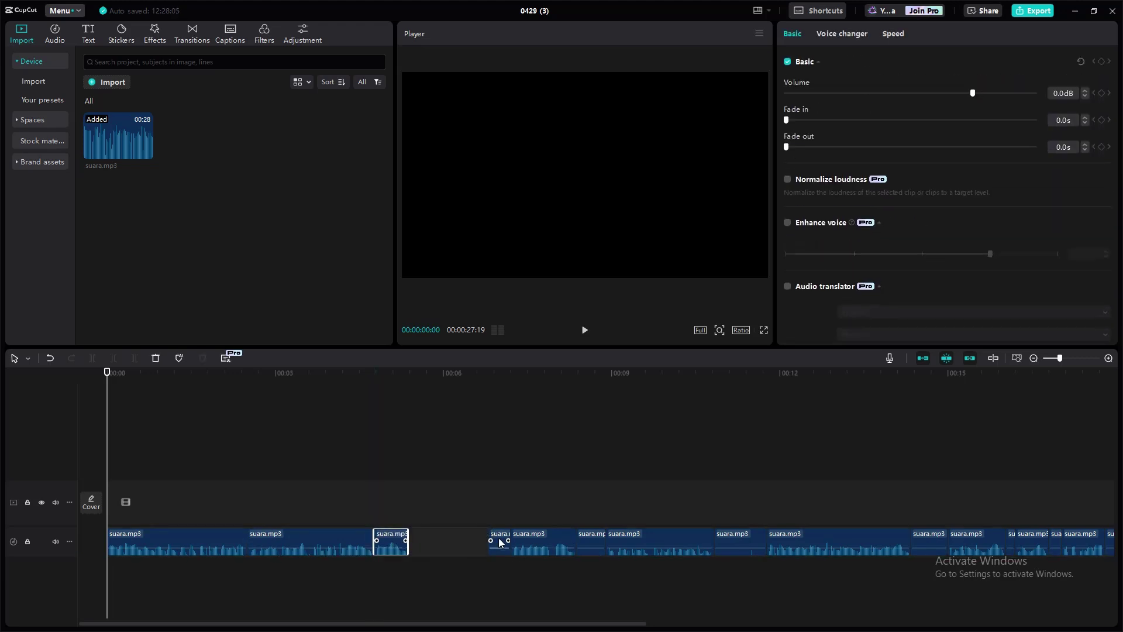
{"action": "key", "text": "Delete"}
{"action": "left_click_drag", "start_coordinate": [521, 544], "coordinate": [430, 542]}
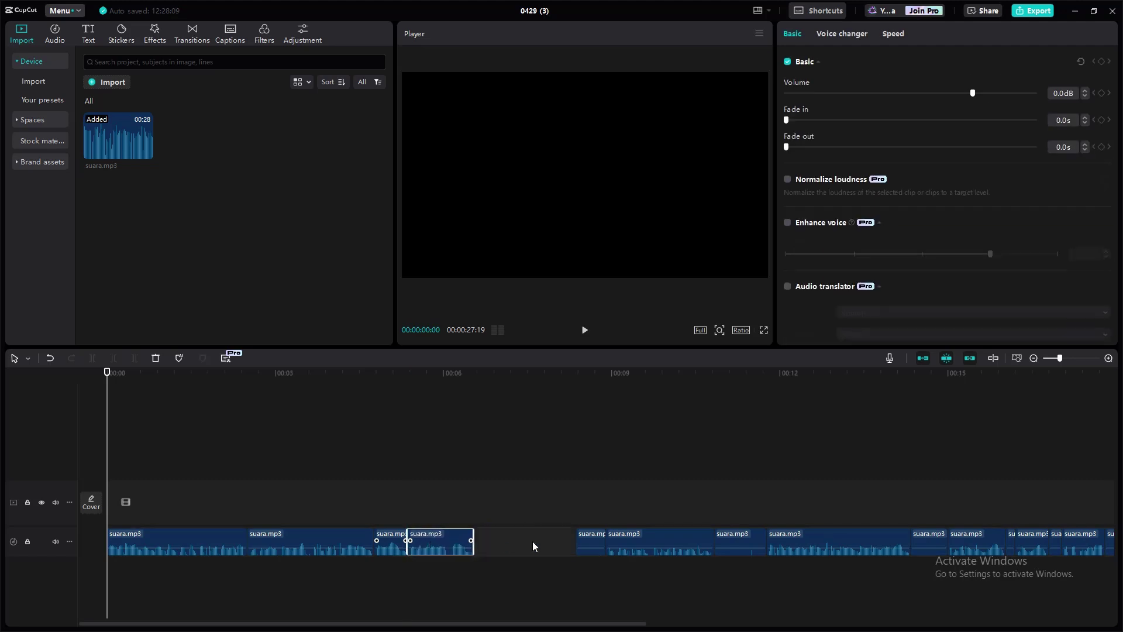
Delete the fourth pause piece of the voice-over and move the fifth spoken phrase back against the end of the fourth
{"action": "left_click", "coordinate": [581, 539]}
{"action": "key", "text": "Delete"}
{"action": "left_click_drag", "start_coordinate": [638, 544], "coordinate": [511, 541]}
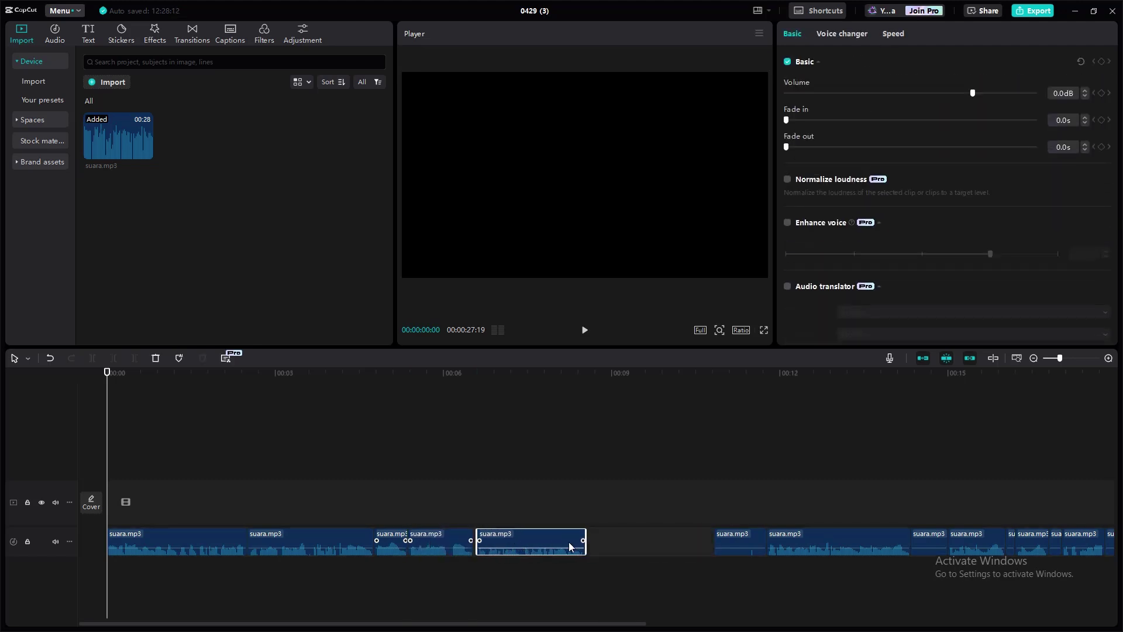
Delete the remaining pause pieces of the voice-over and move each following phrase back until no gaps are left
{"action": "key", "text": "Delete"}
{"action": "left_click", "coordinate": [738, 542]}
{"action": "left_click_drag", "start_coordinate": [798, 543], "coordinate": [615, 539]}
{"action": "left_click_drag", "start_coordinate": [740, 542], "coordinate": [647, 538]}
{"action": "left_click_drag", "start_coordinate": [1033, 542], "coordinate": [691, 542]}
{"action": "left_click", "coordinate": [216, 293]}
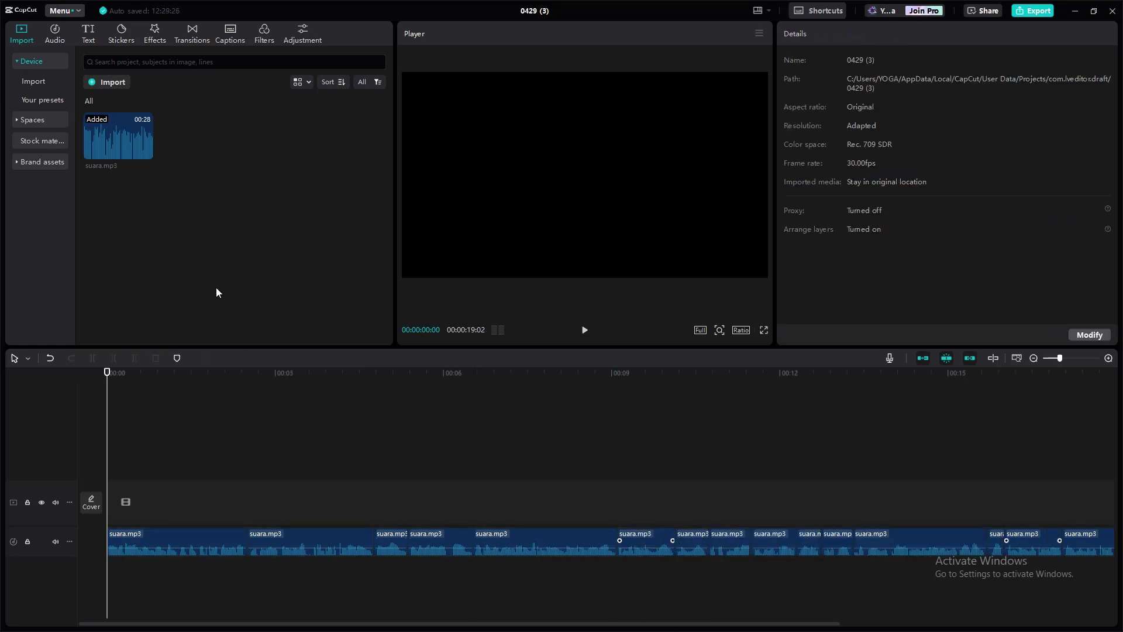
Import the clips 1.mp4 to 15.mp4 from the AZARINE Video folder into the project media
{"action": "left_click", "coordinate": [104, 86]}
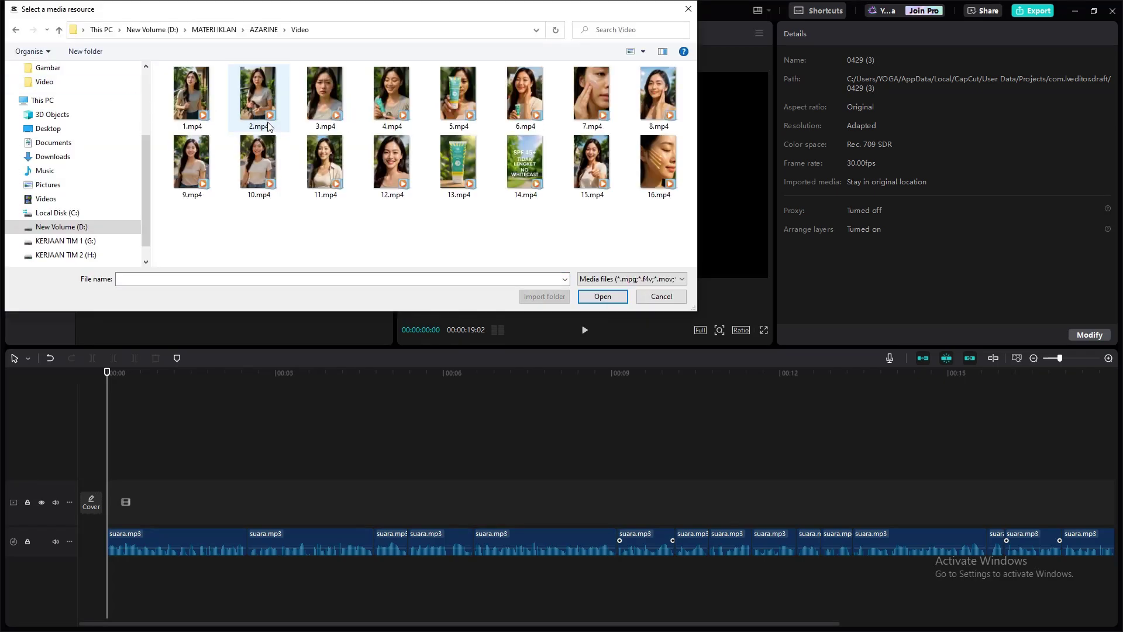
{"action": "left_click", "coordinate": [192, 107]}
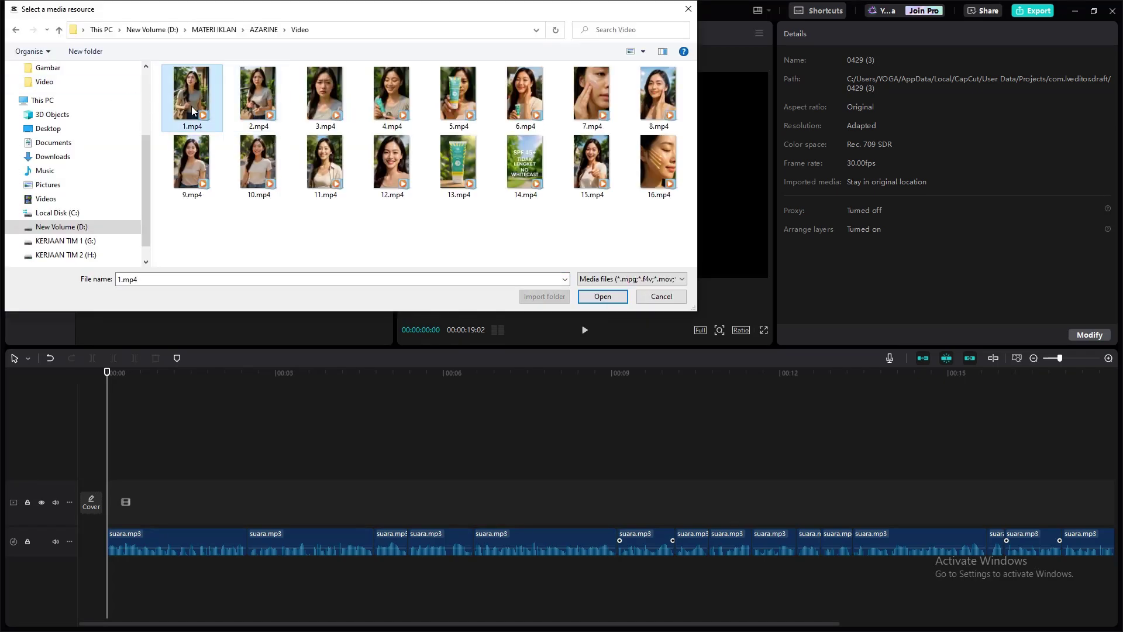
{"action": "left_click", "coordinate": [590, 187], "text": "shift"}
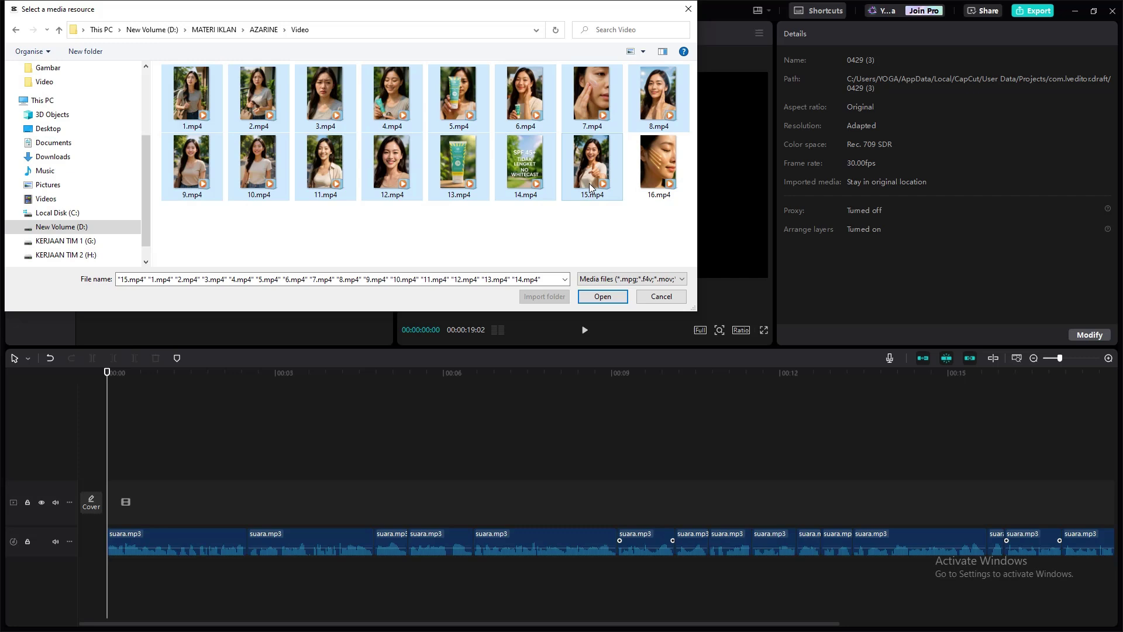
{"action": "left_click", "coordinate": [602, 297]}
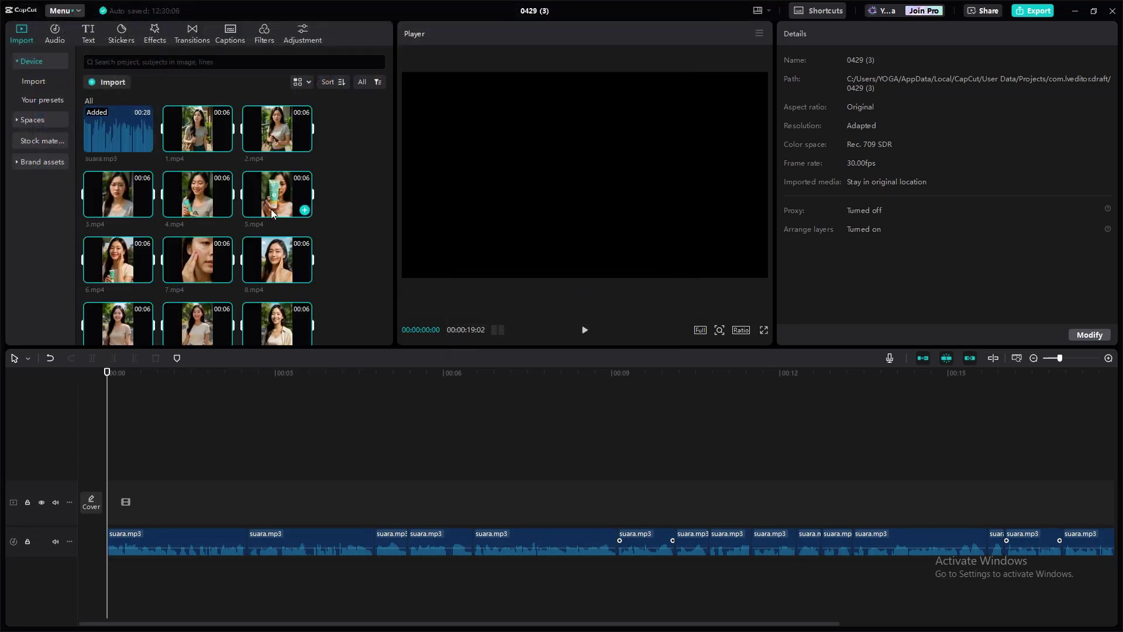
Add all fifteen imported clips in order to the main video track above the voice-over
{"action": "scroll", "coordinate": [272, 211], "scroll_direction": "down", "scroll_amount": 3}
{"action": "scroll", "coordinate": [272, 214], "scroll_direction": "up", "scroll_amount": 3}
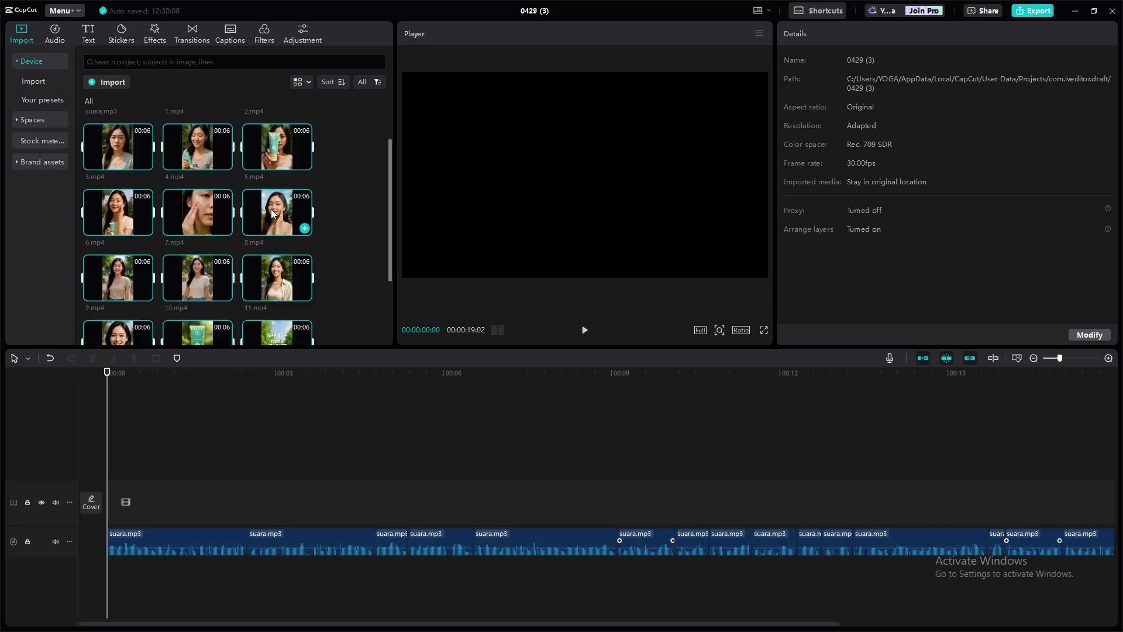
{"action": "scroll", "coordinate": [271, 209], "scroll_direction": "down", "scroll_amount": 3}
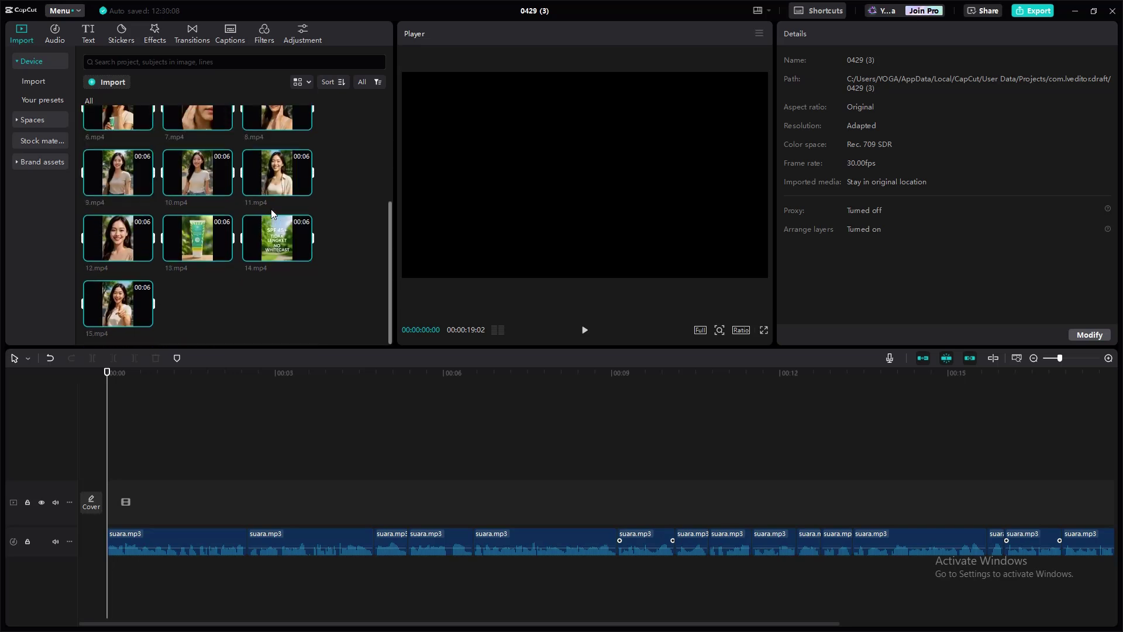
{"action": "left_click", "coordinate": [146, 321]}
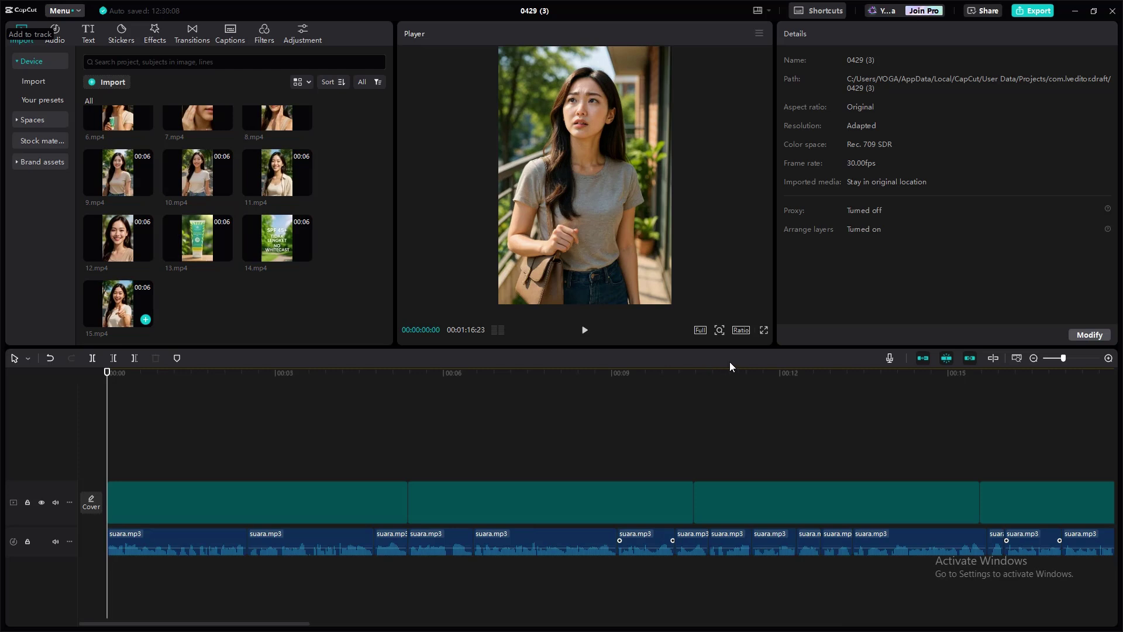
Set the project's aspect ratio to 9:16 and scale all the video clips to 129% so they fill the frame
{"action": "left_click", "coordinate": [746, 330]}
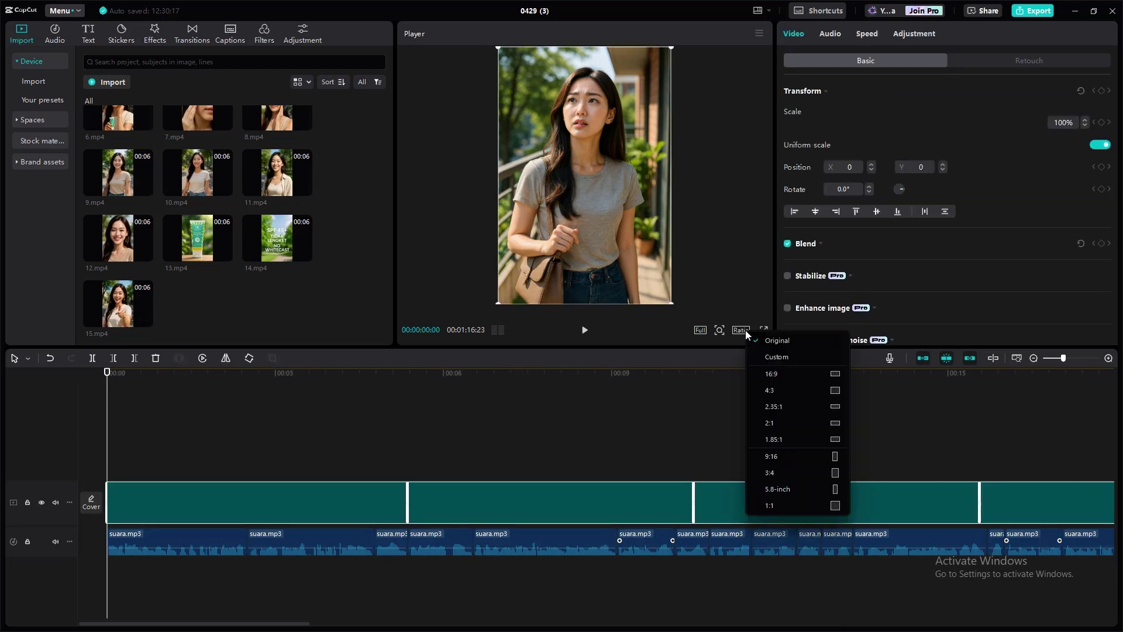
{"action": "left_click", "coordinate": [795, 456]}
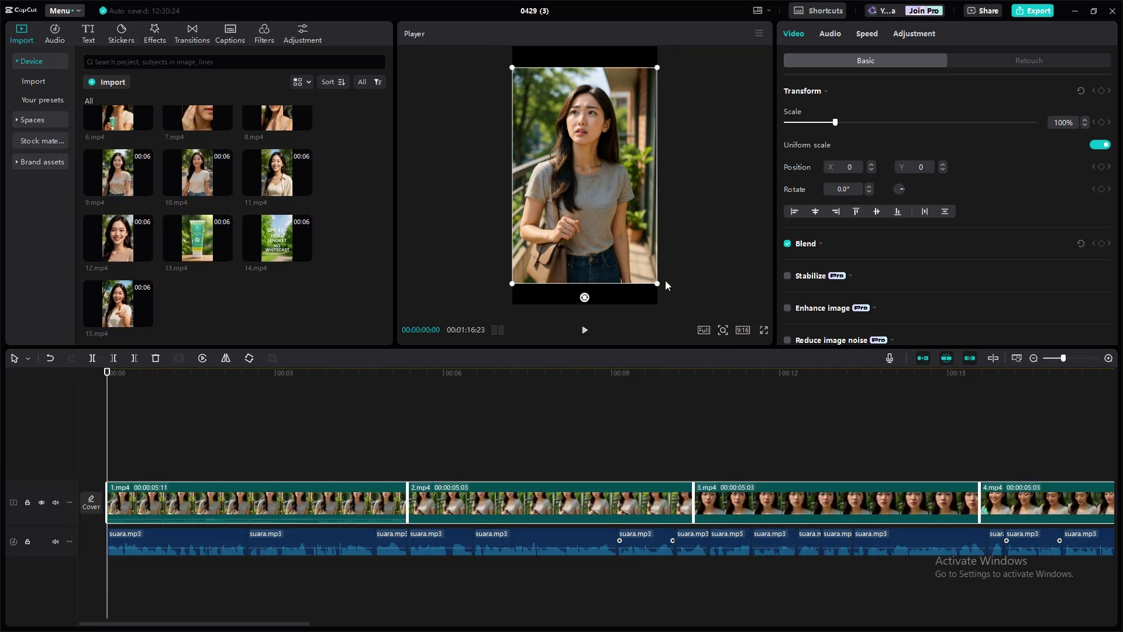
{"action": "left_click", "coordinate": [556, 372]}
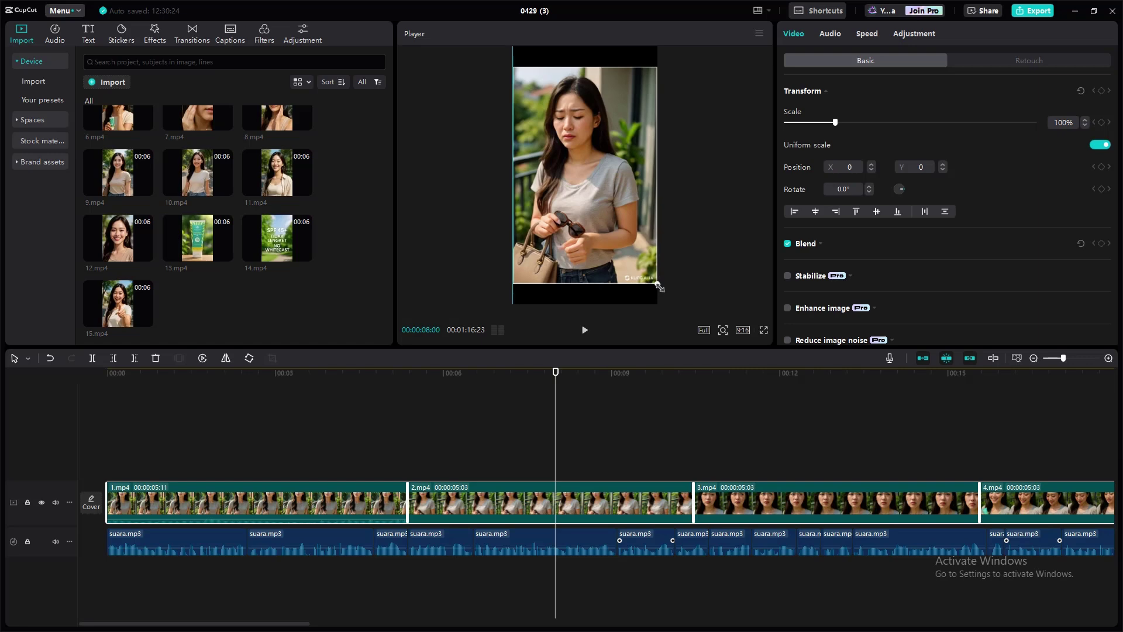
{"action": "left_click_drag", "start_coordinate": [656, 287], "coordinate": [670, 312]}
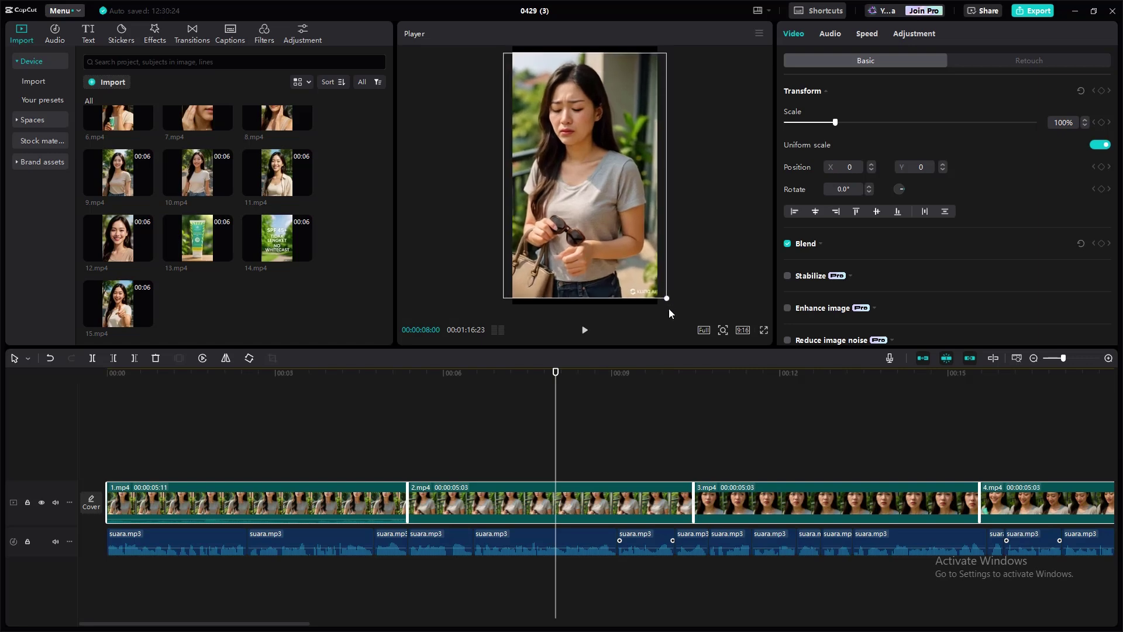
{"action": "left_click", "coordinate": [1083, 120]}
{"action": "left_click", "coordinate": [1084, 120]}
{"action": "left_click", "coordinate": [1084, 120]}
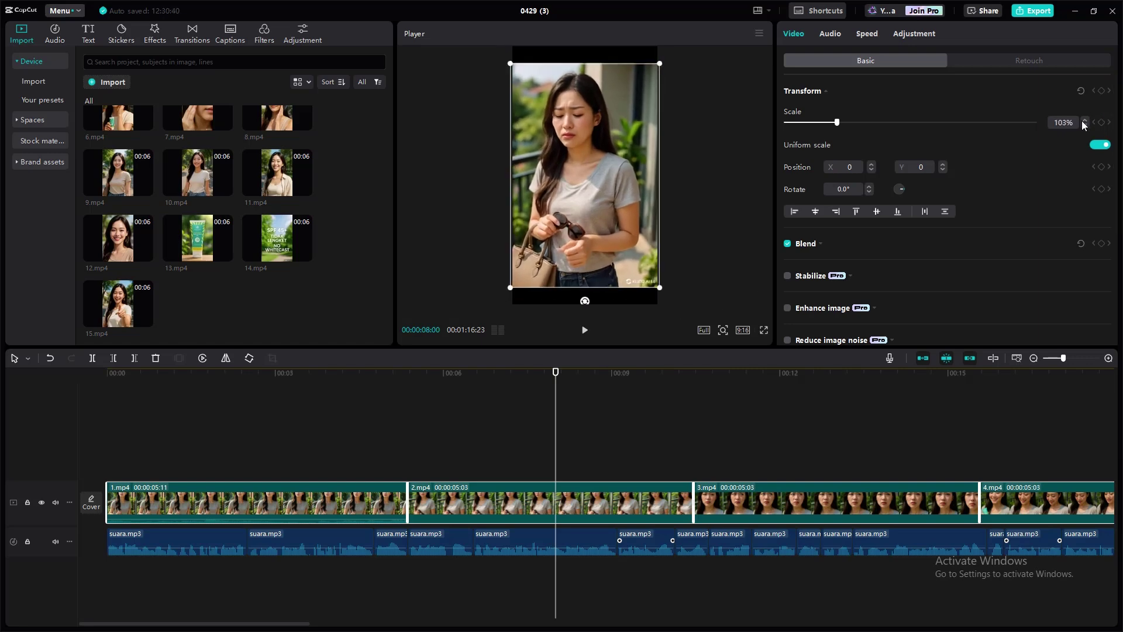
{"action": "scroll", "coordinate": [1083, 121], "scroll_direction": "up", "scroll_amount": 18}
{"action": "scroll", "coordinate": [1082, 121], "scroll_direction": "up", "scroll_amount": 3}
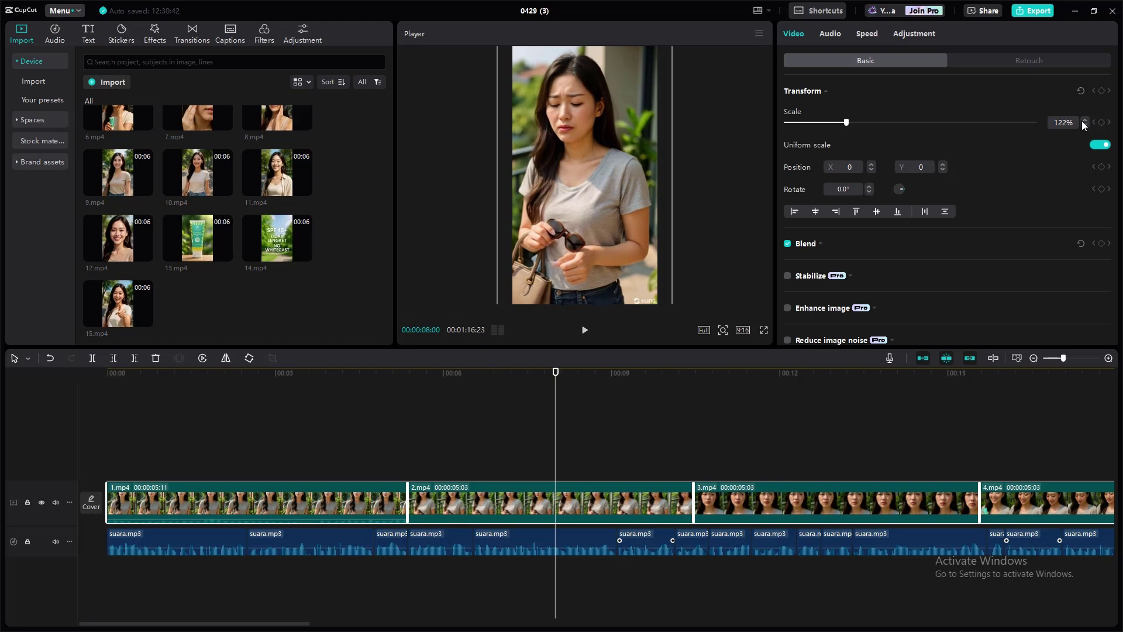
{"action": "scroll", "coordinate": [1083, 121], "scroll_direction": "up", "scroll_amount": 5}
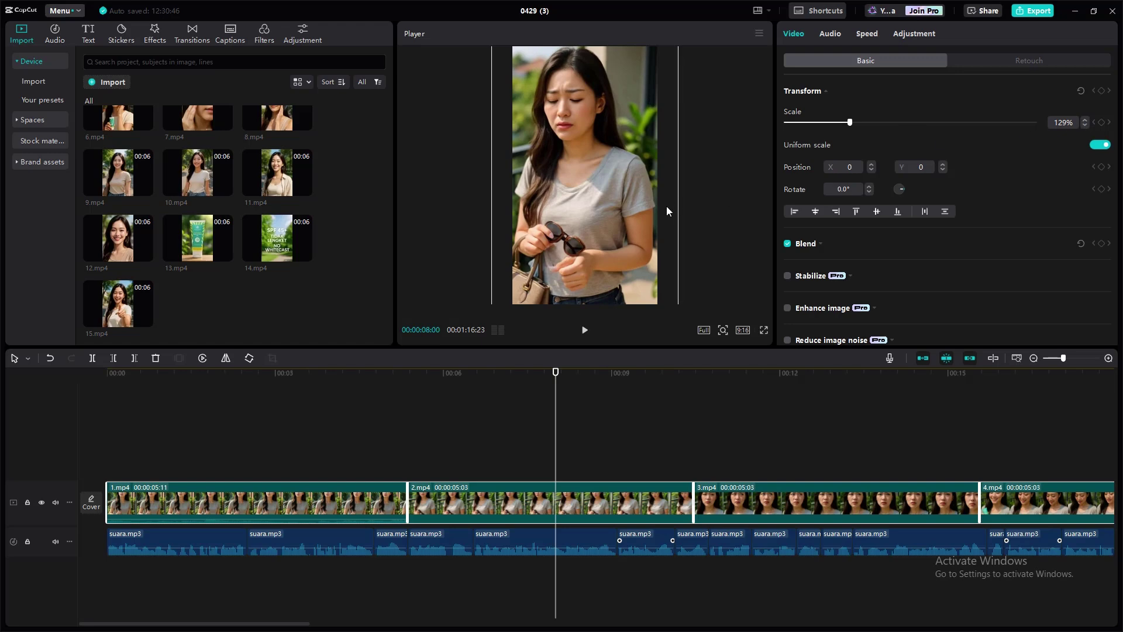
Trim the end of 1.mp4 to a length of 00:00:02:15 so it ends with the first voice-over phrase
{"action": "left_click_drag", "start_coordinate": [195, 375], "coordinate": [71, 370]}
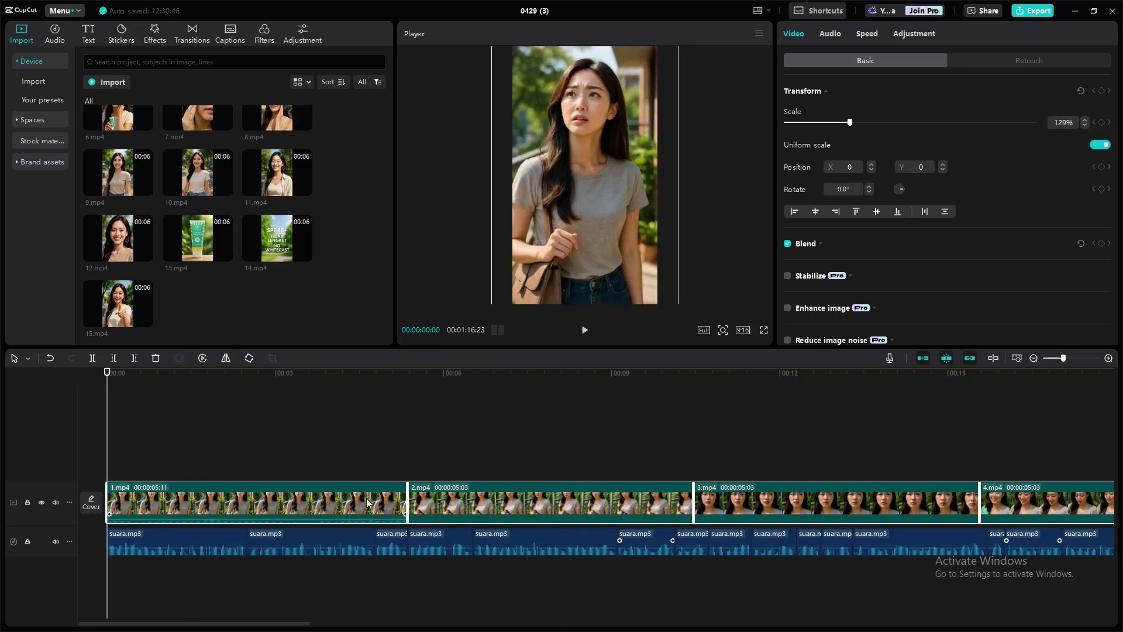
{"action": "left_click", "coordinate": [325, 503]}
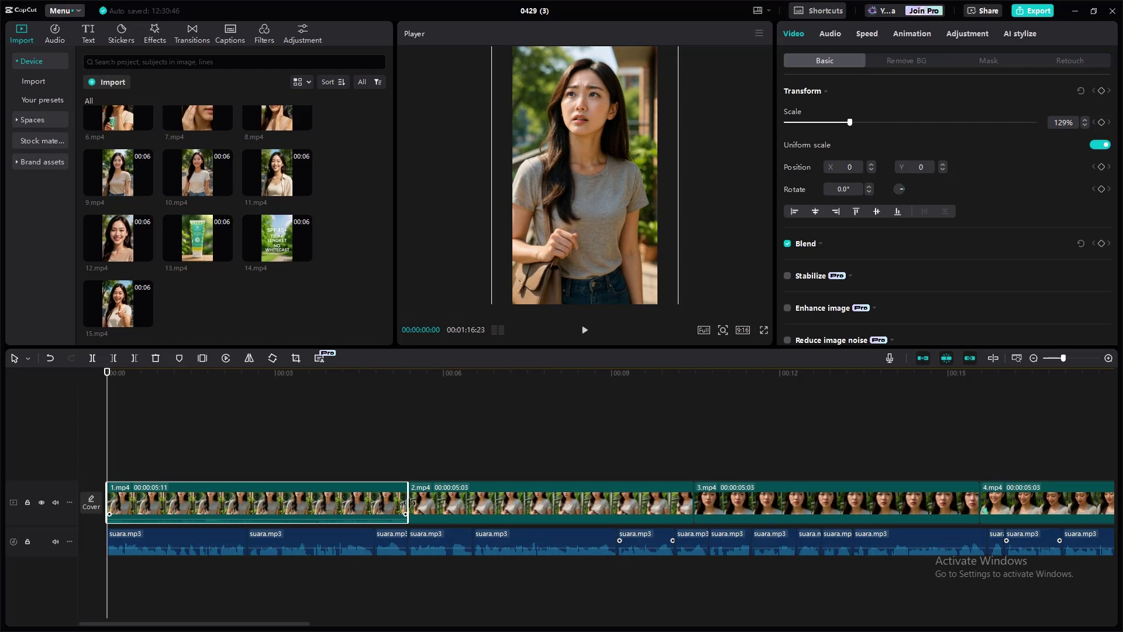
{"action": "left_click_drag", "start_coordinate": [406, 502], "coordinate": [248, 497]}
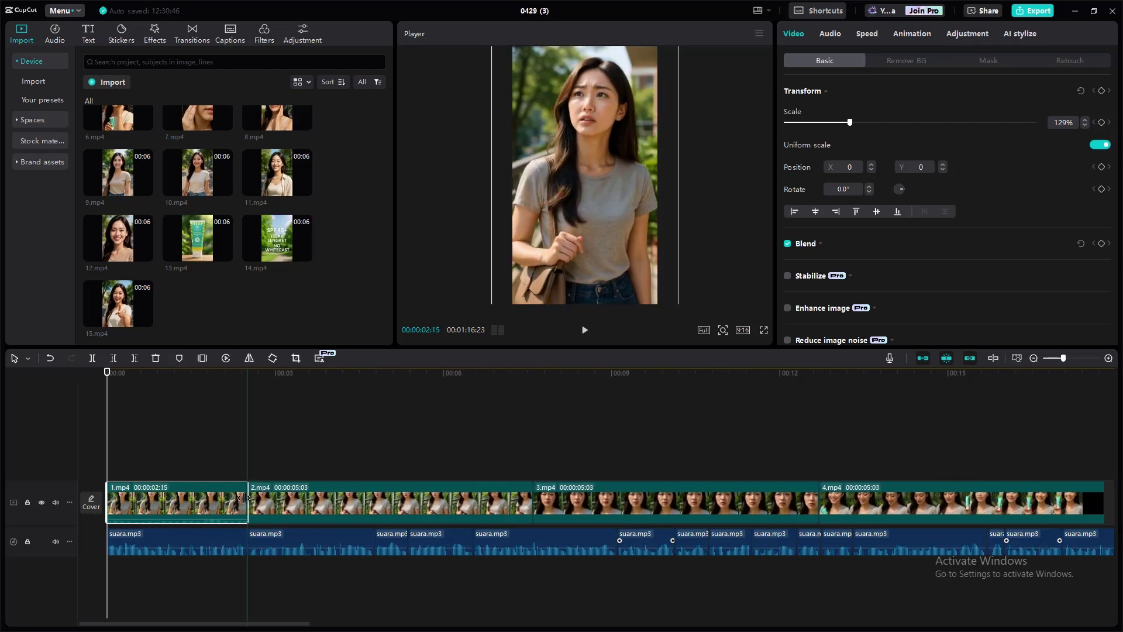
Play the start of the video and trim the end of 2.mp4 to about 00:00:01:03
{"action": "key", "text": "space"}
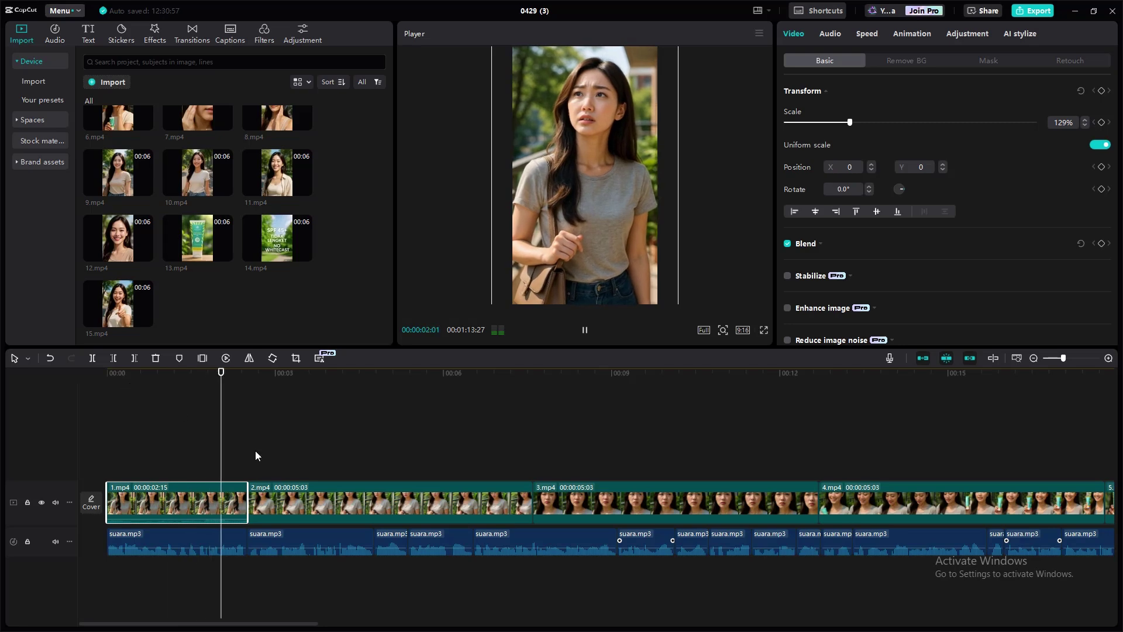
{"action": "left_click", "coordinate": [428, 513]}
{"action": "key", "text": "space"}
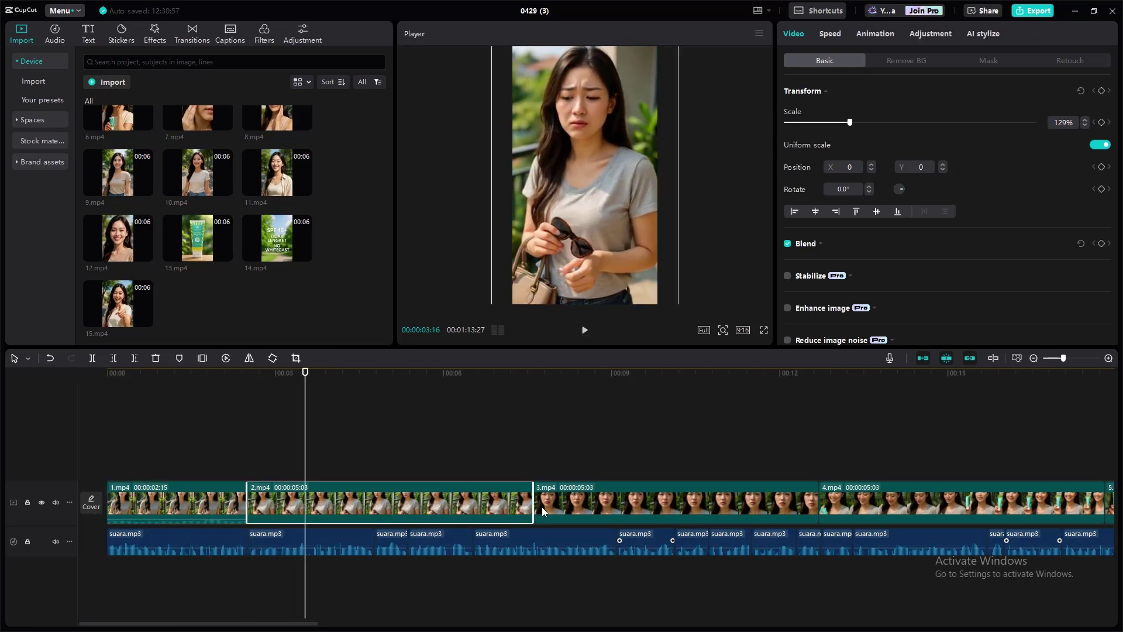
{"action": "left_click_drag", "start_coordinate": [530, 498], "coordinate": [308, 501]}
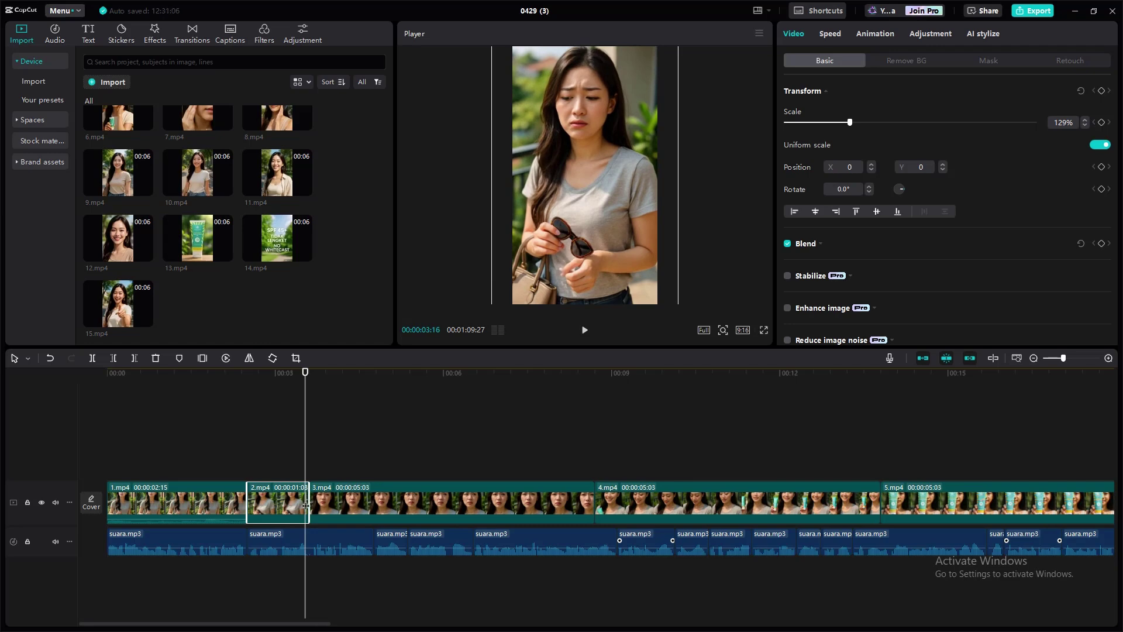
Trim the end of 3.mp4 to 00:00:01:23, matching the end of the third voice-over phrase, and play on into 4.mp4
{"action": "key", "text": "space"}
{"action": "left_click", "coordinate": [450, 507]}
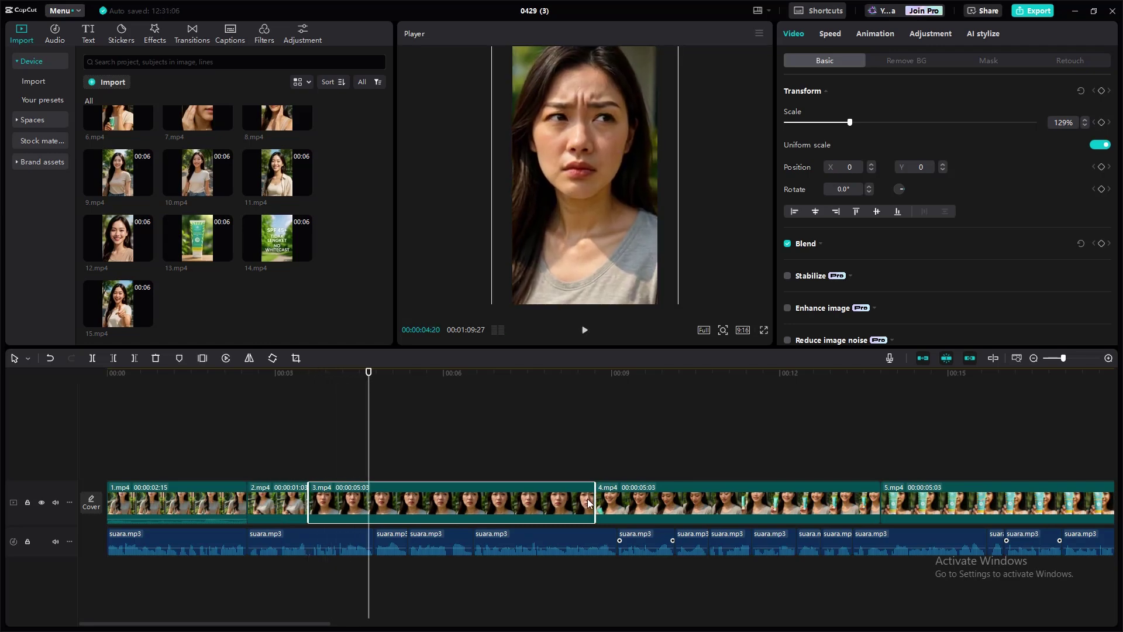
{"action": "left_click_drag", "start_coordinate": [594, 500], "coordinate": [407, 503]}
{"action": "key", "text": "space"}
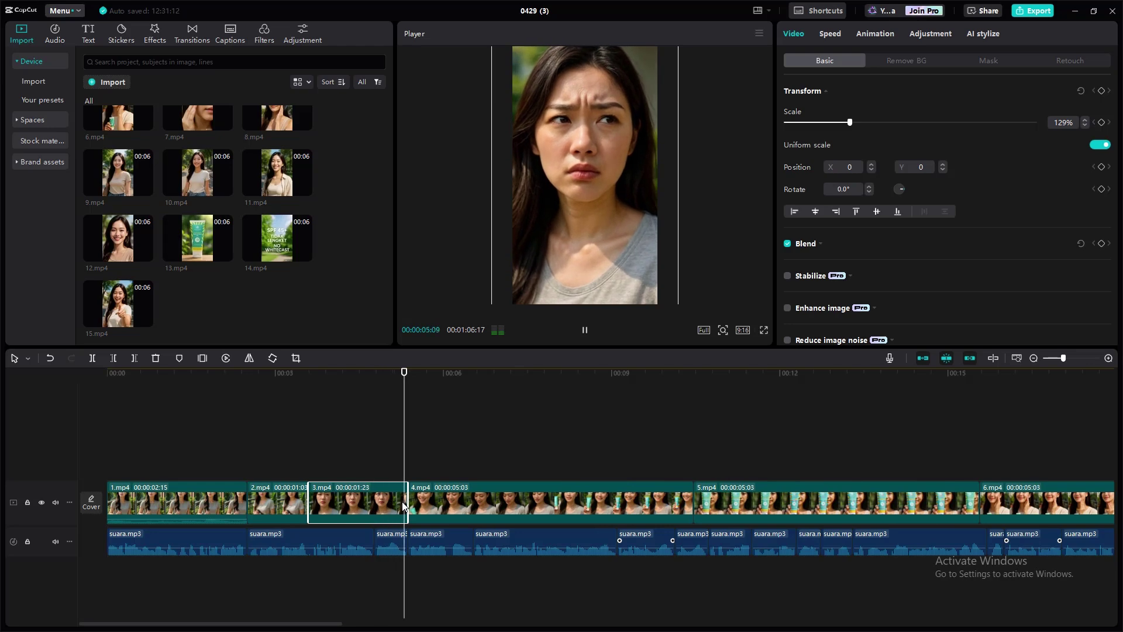
{"action": "key", "text": "space"}
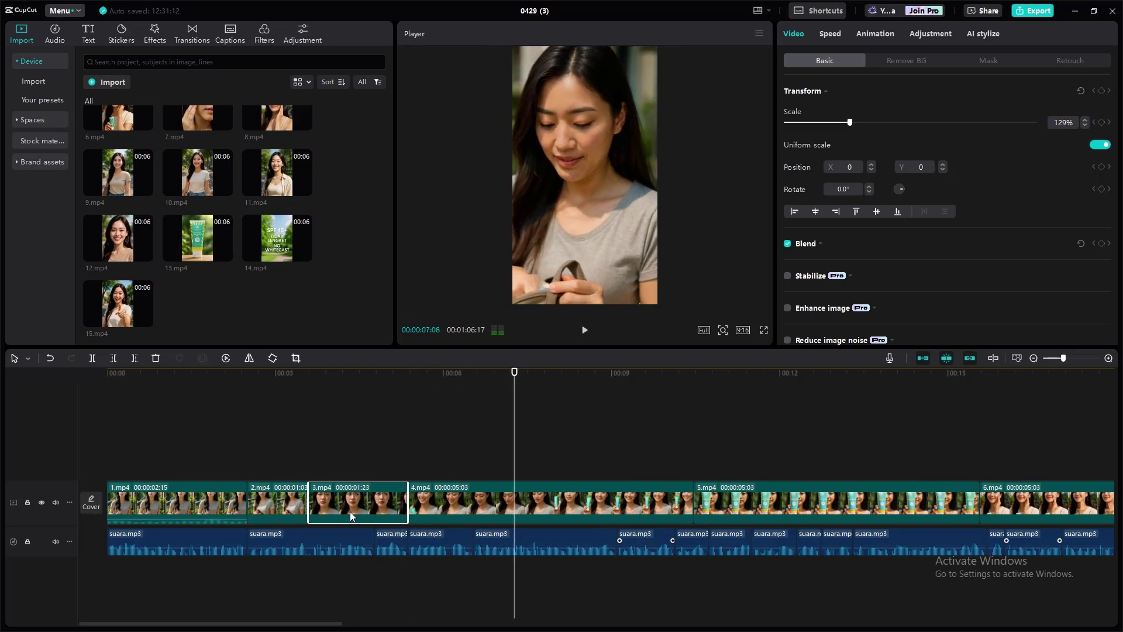
{"action": "left_click", "coordinate": [443, 504]}
{"action": "key", "text": "space"}
{"action": "key", "text": "space"}
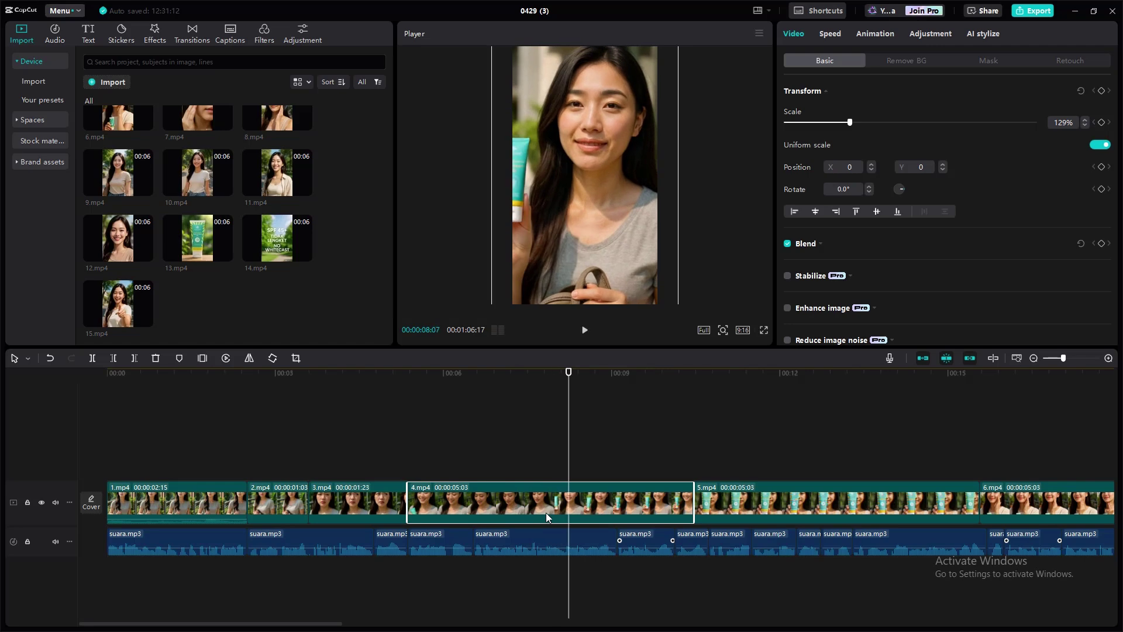
Extend 2.mp4 to 00:00:02:08 so it ends with the second voice-over phrase, and play back the clips that follow
{"action": "left_click", "coordinate": [287, 515]}
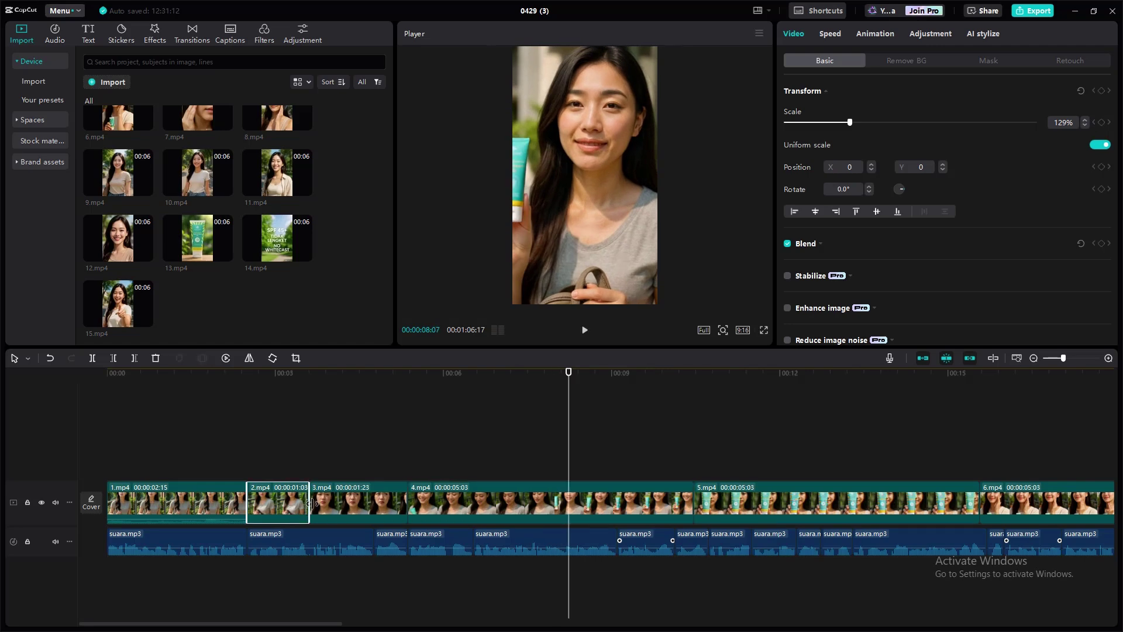
{"action": "left_click_drag", "start_coordinate": [308, 514], "coordinate": [371, 515]}
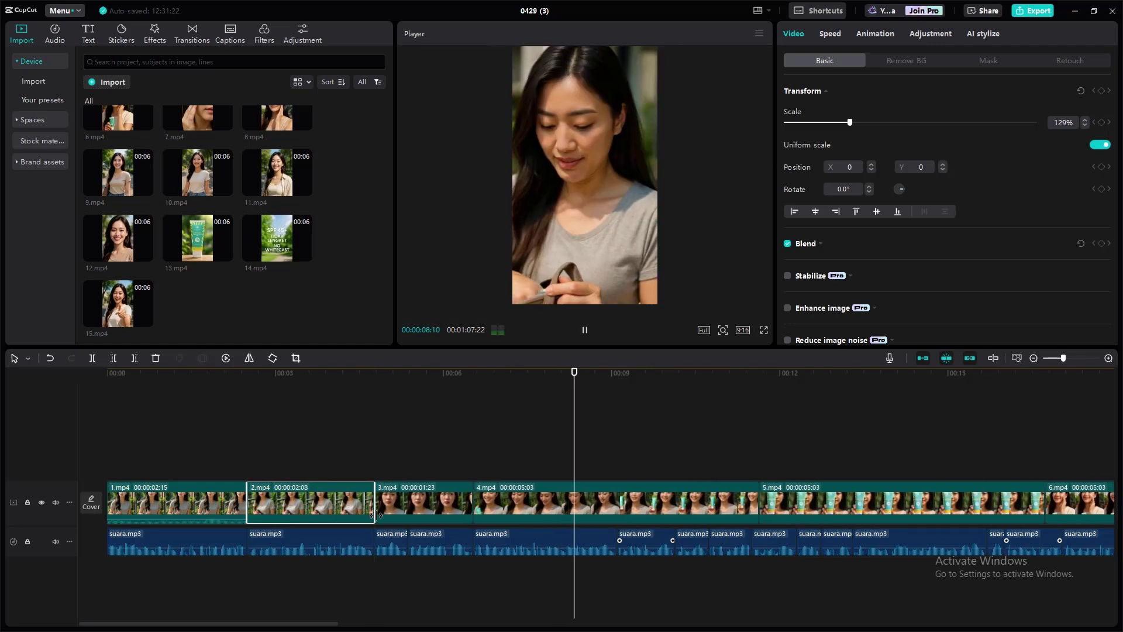
{"action": "left_click", "coordinate": [342, 453]}
{"action": "key", "text": "space"}
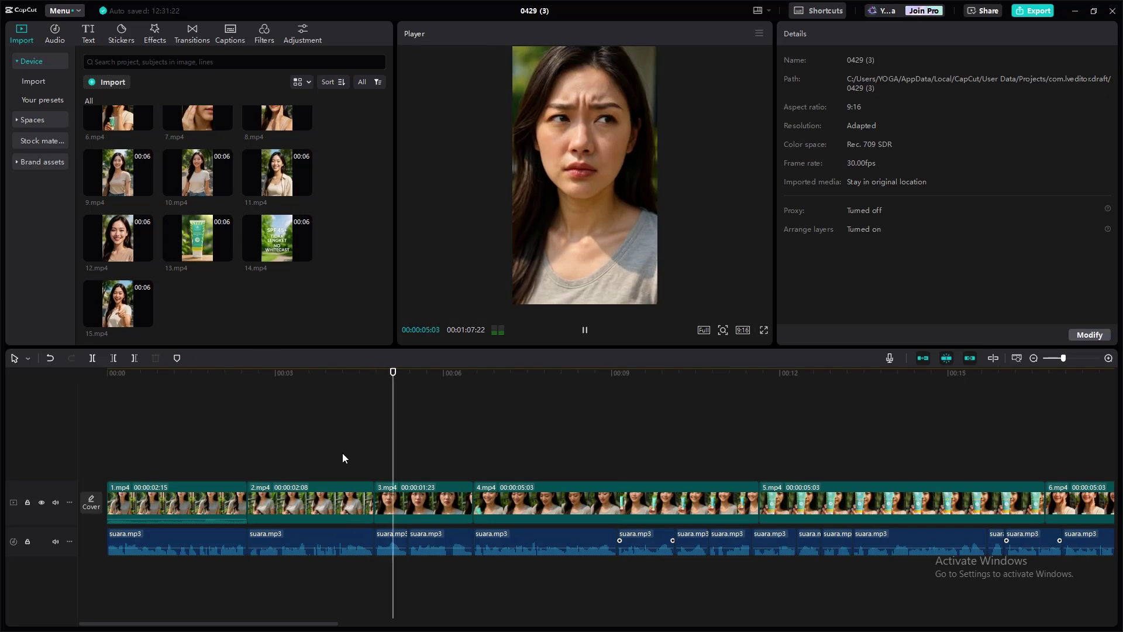
{"action": "key", "text": "space"}
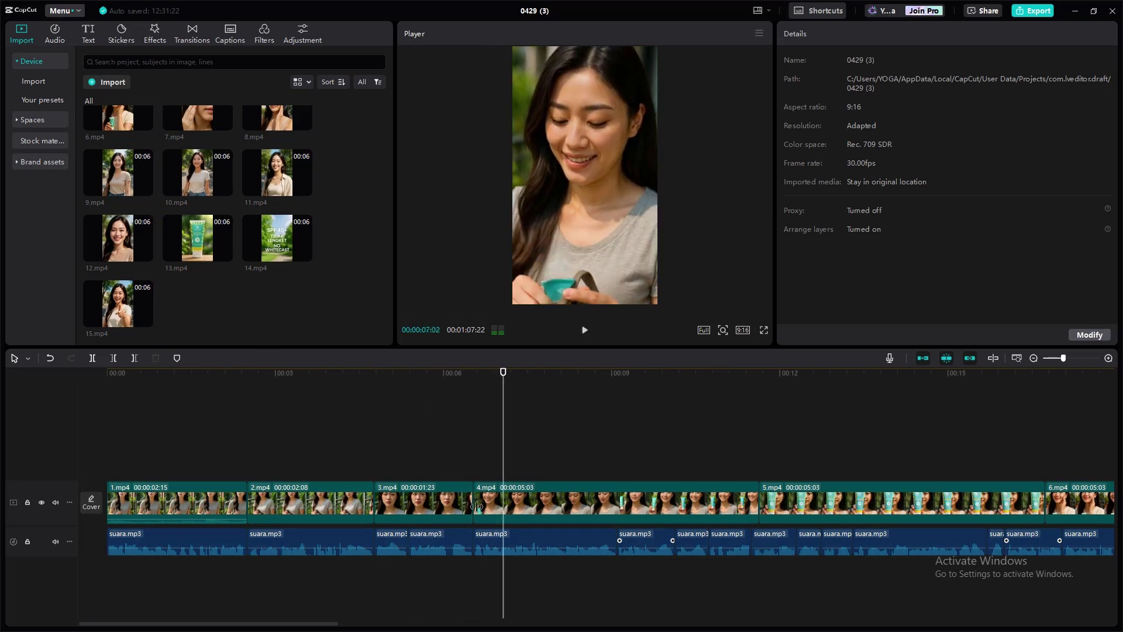
{"action": "left_click", "coordinate": [454, 513]}
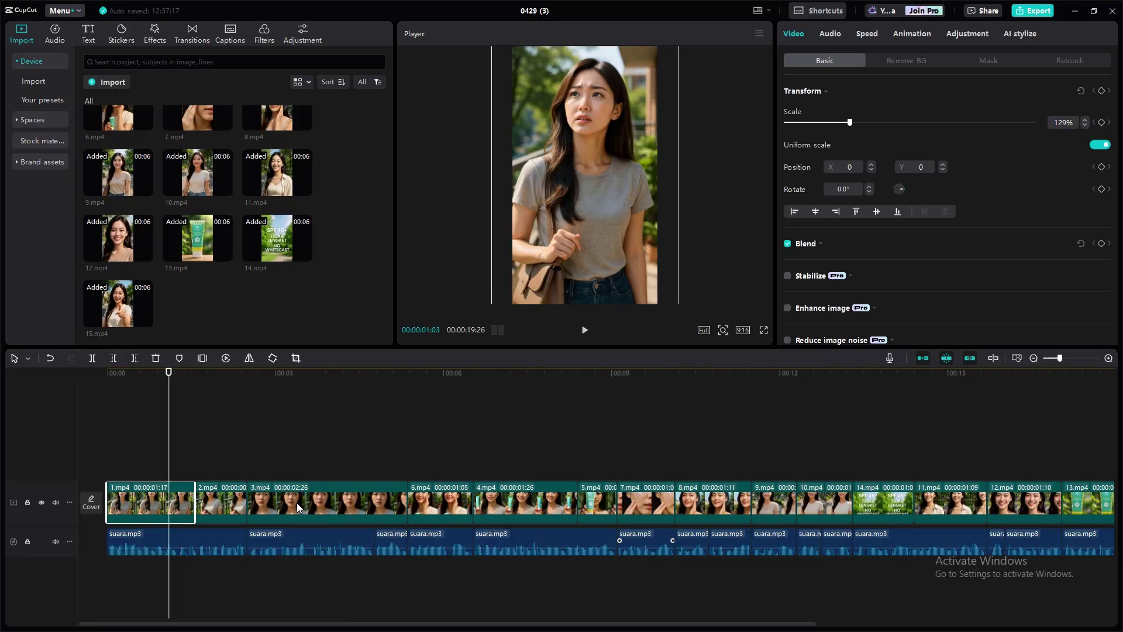
Add the Mix transition between 1.mp4 and 2.mp4, accepting duplicate frames, and between 2.mp4 and 3.mp4
{"action": "left_click", "coordinate": [278, 505]}
{"action": "left_click", "coordinate": [188, 498]}
{"action": "left_click", "coordinate": [195, 39]}
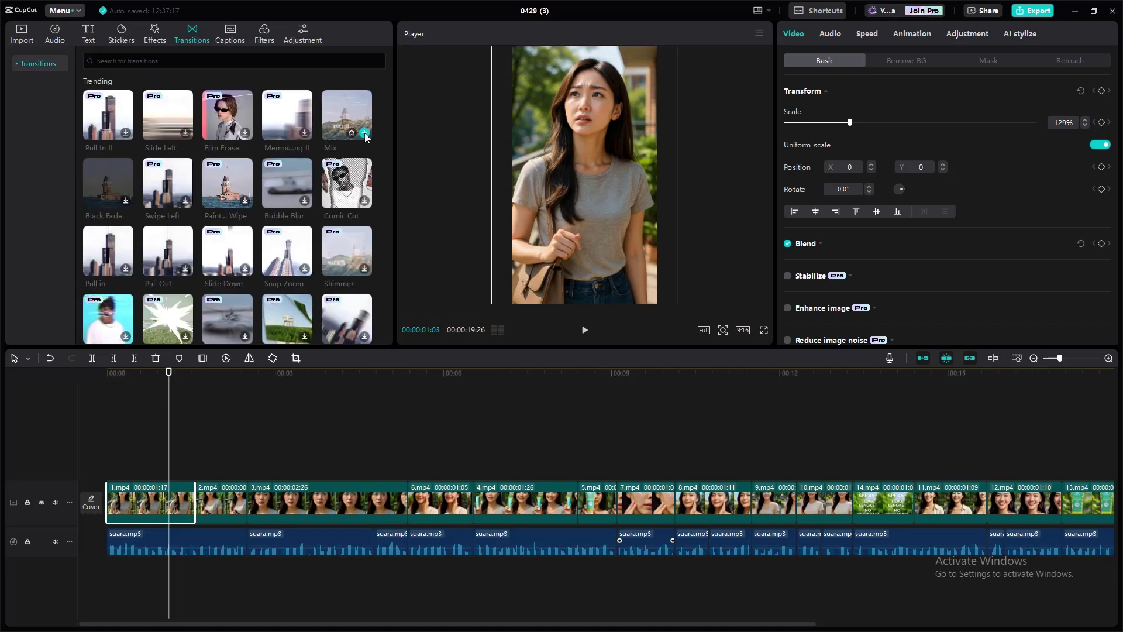
{"action": "left_click", "coordinate": [365, 134]}
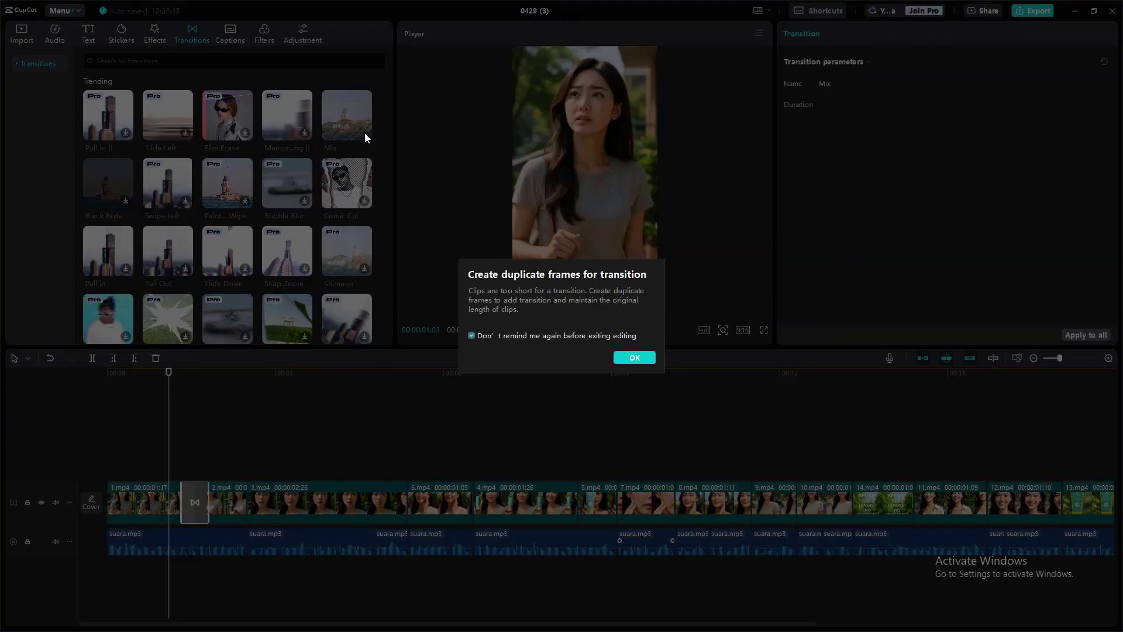
{"action": "left_click", "coordinate": [634, 357]}
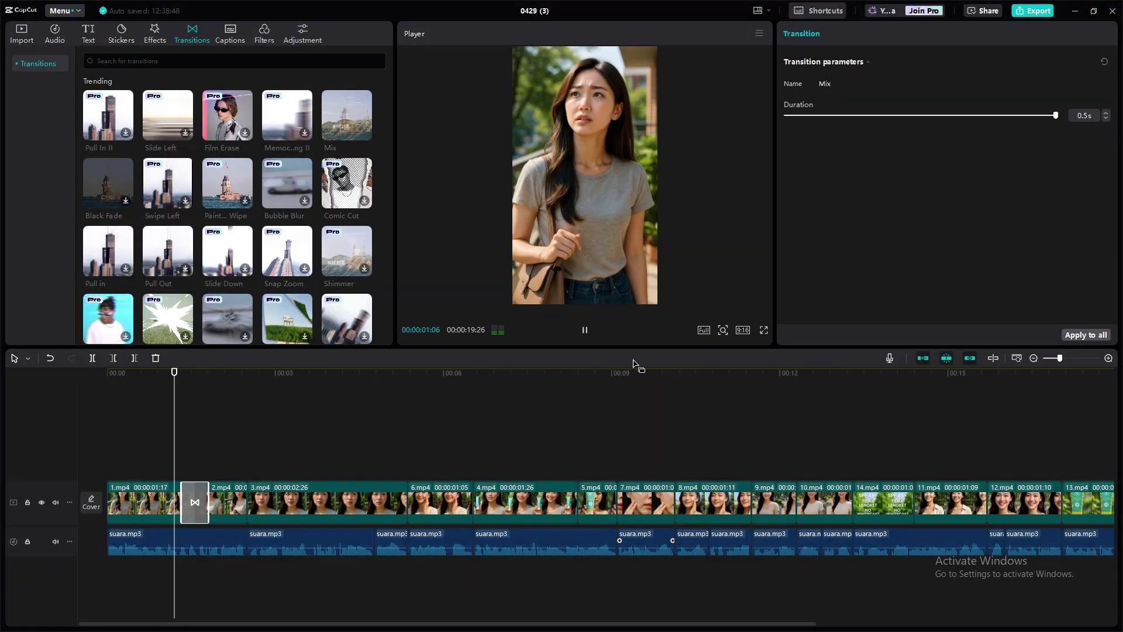
{"action": "left_click", "coordinate": [365, 135]}
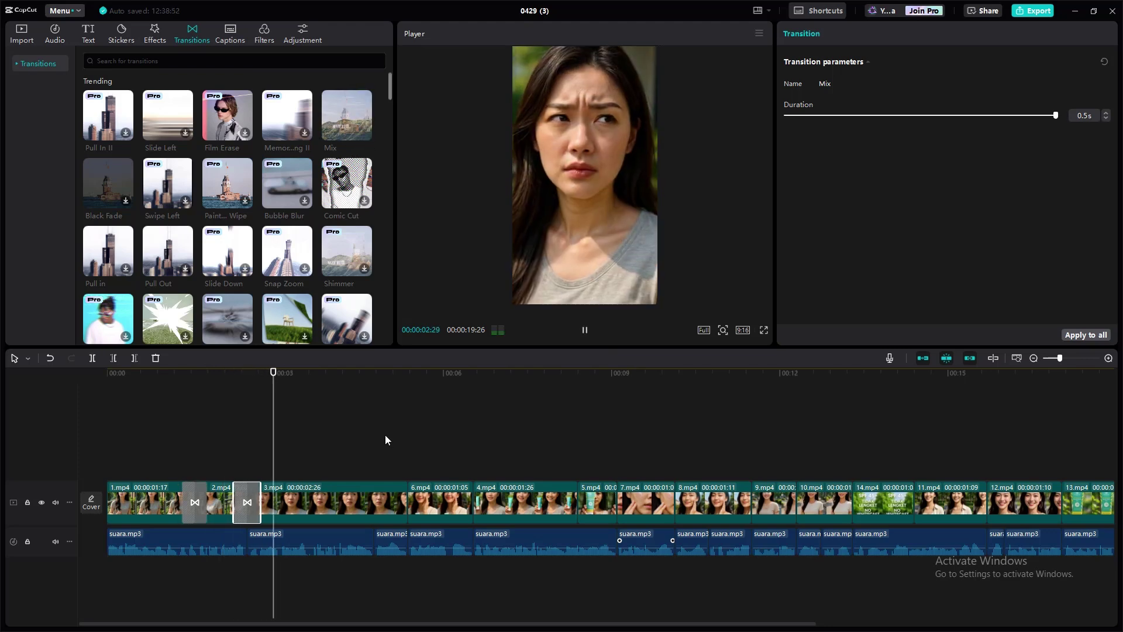
Add the Mix transition between 3.mp4 and 6.mp4, between 6.mp4 and 4.mp4, and between 4.mp4 and 5.mp4
{"action": "left_click", "coordinate": [365, 134]}
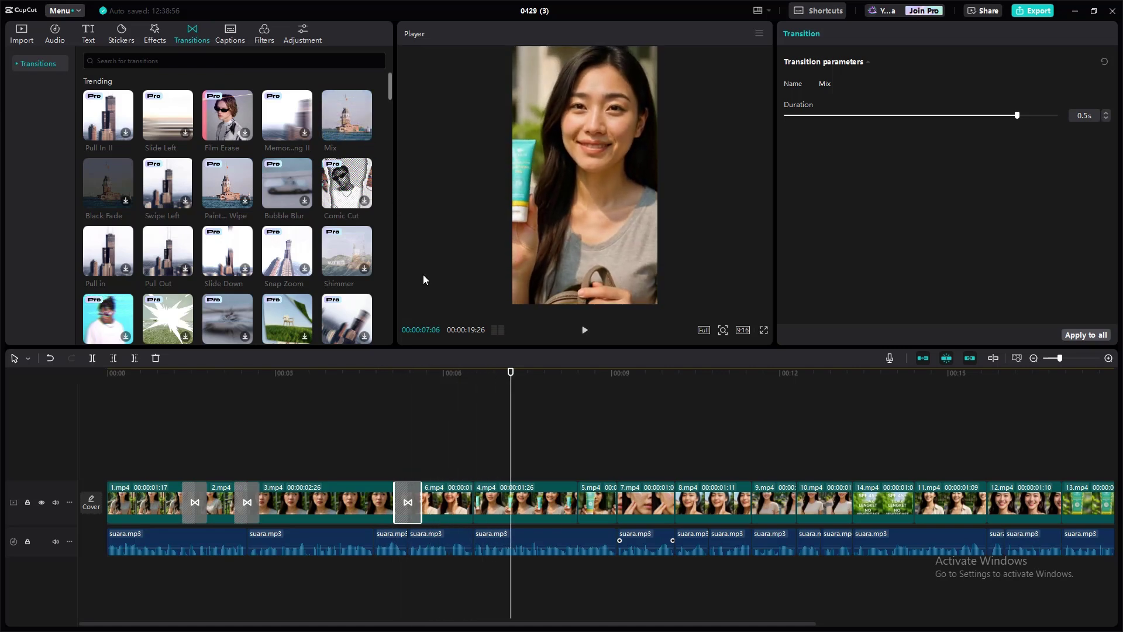
{"action": "left_click_drag", "start_coordinate": [469, 372], "coordinate": [457, 372]}
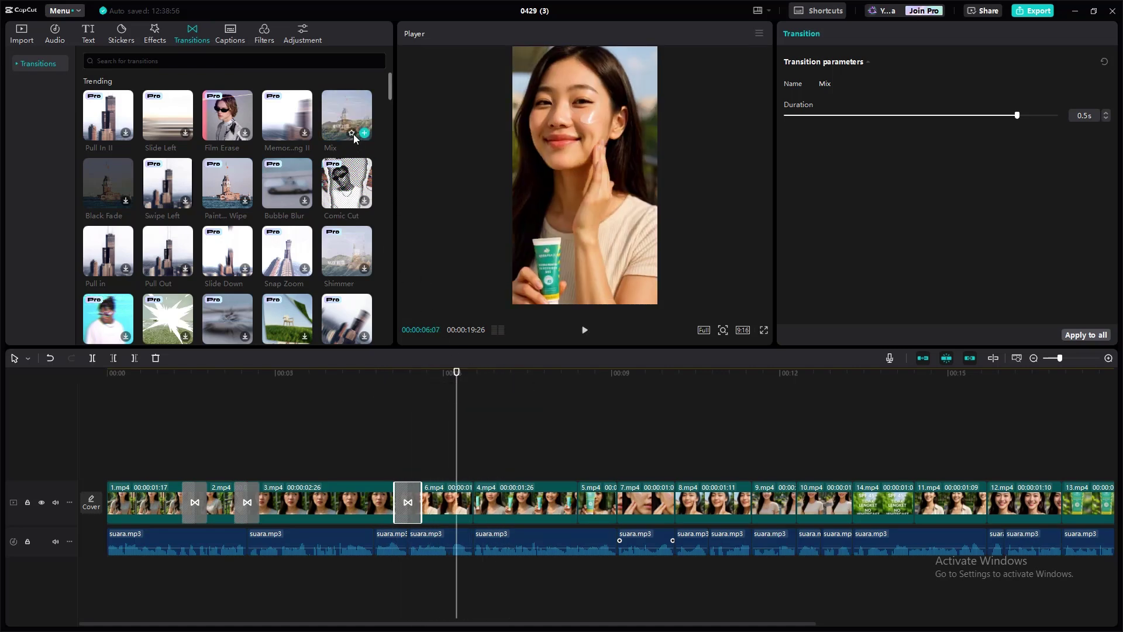
{"action": "left_click", "coordinate": [365, 134]}
{"action": "left_click", "coordinate": [575, 371]}
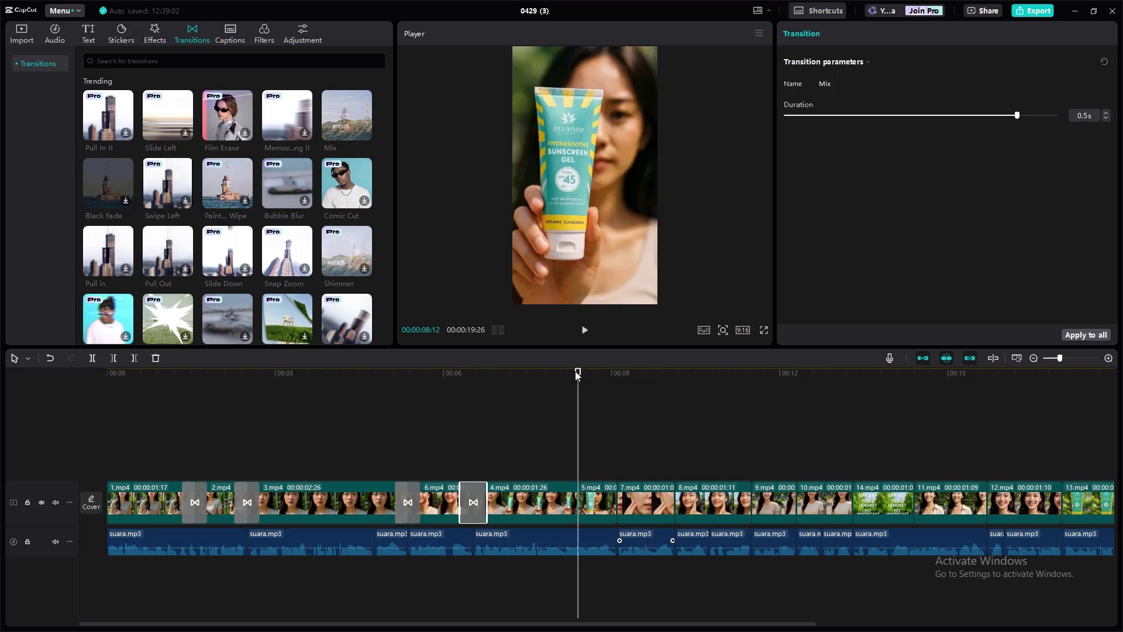
{"action": "left_click", "coordinate": [366, 136]}
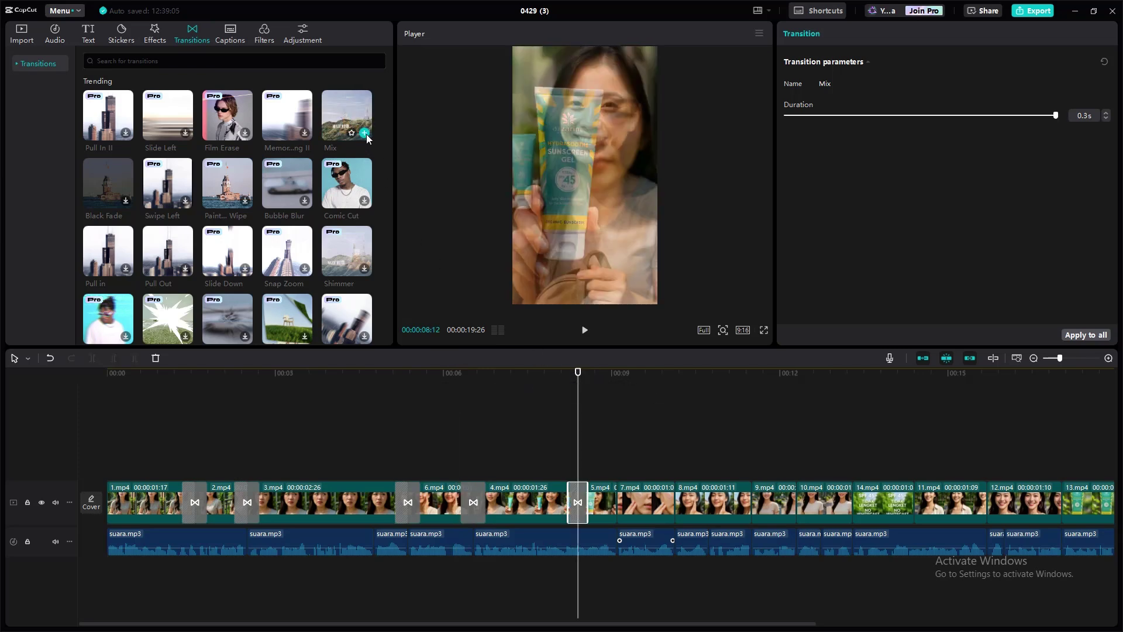
Add the Mix transition at each successive cut from 5.mp4 through 7.mp4, 8.mp4, 9.mp4 and 10.mp4 to 14.mp4
{"action": "left_click", "coordinate": [365, 136]}
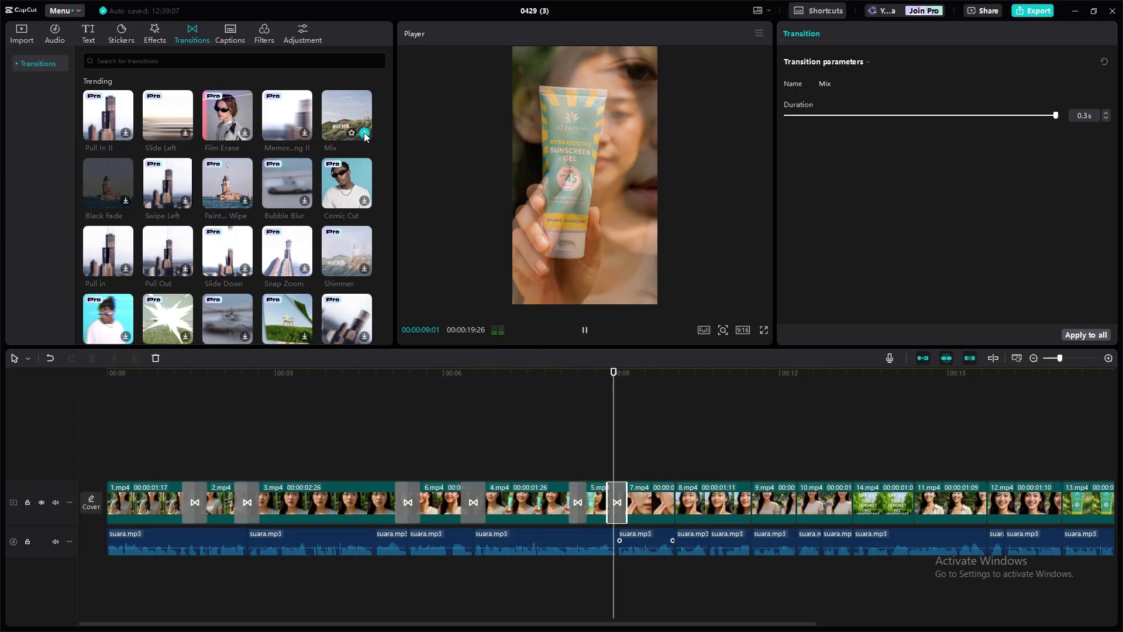
{"action": "left_click", "coordinate": [365, 136]}
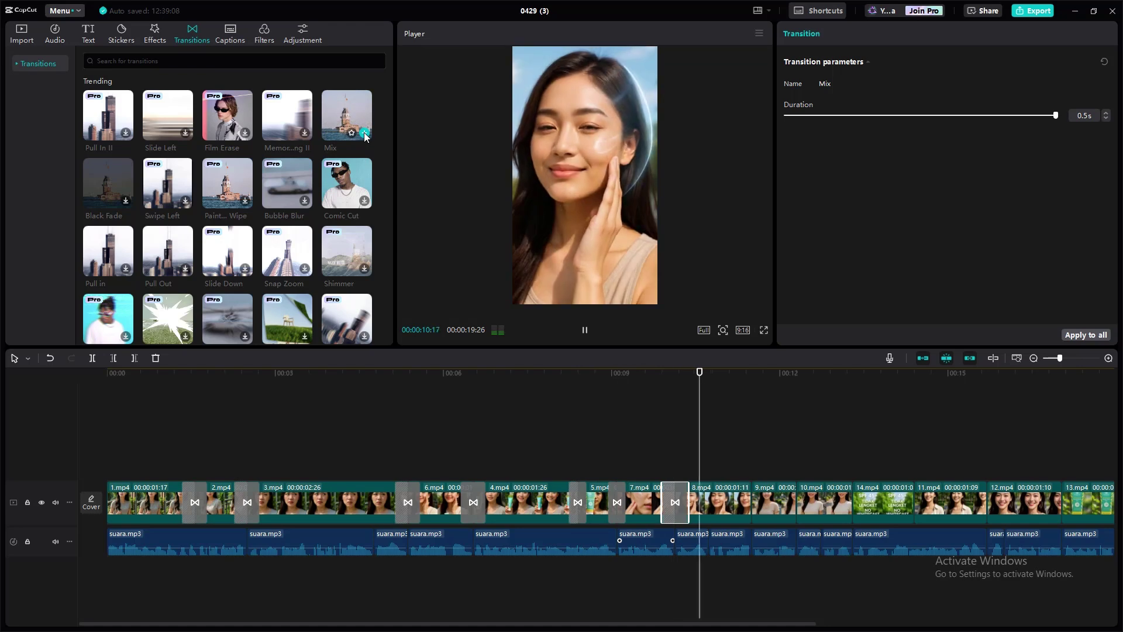
{"action": "left_click", "coordinate": [365, 135]}
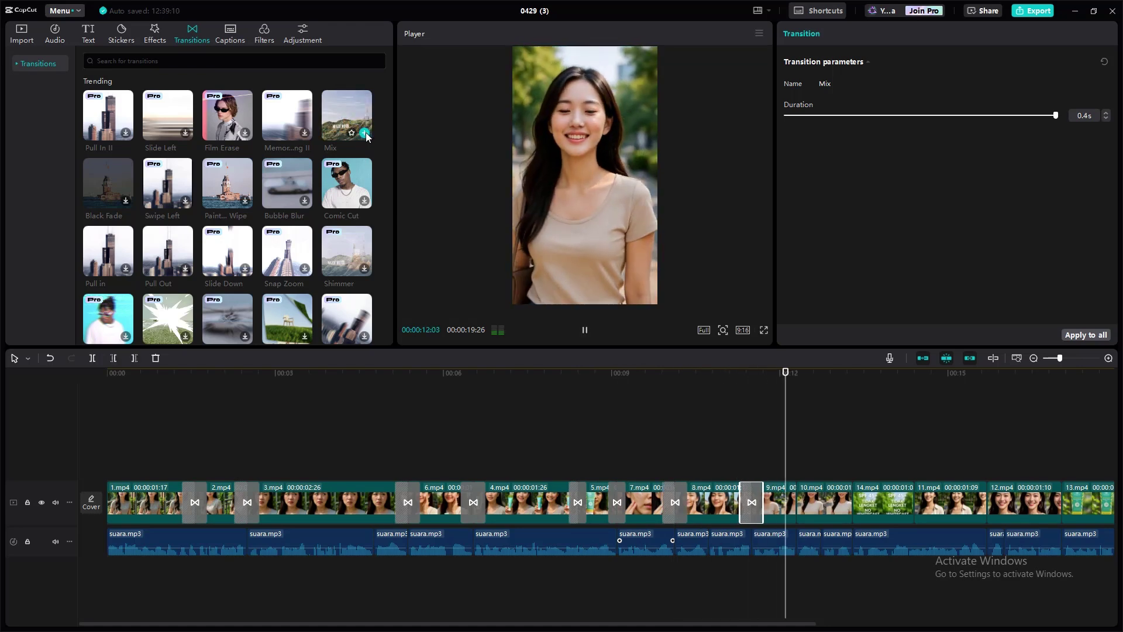
{"action": "left_click", "coordinate": [366, 136]}
{"action": "left_click", "coordinate": [365, 136]}
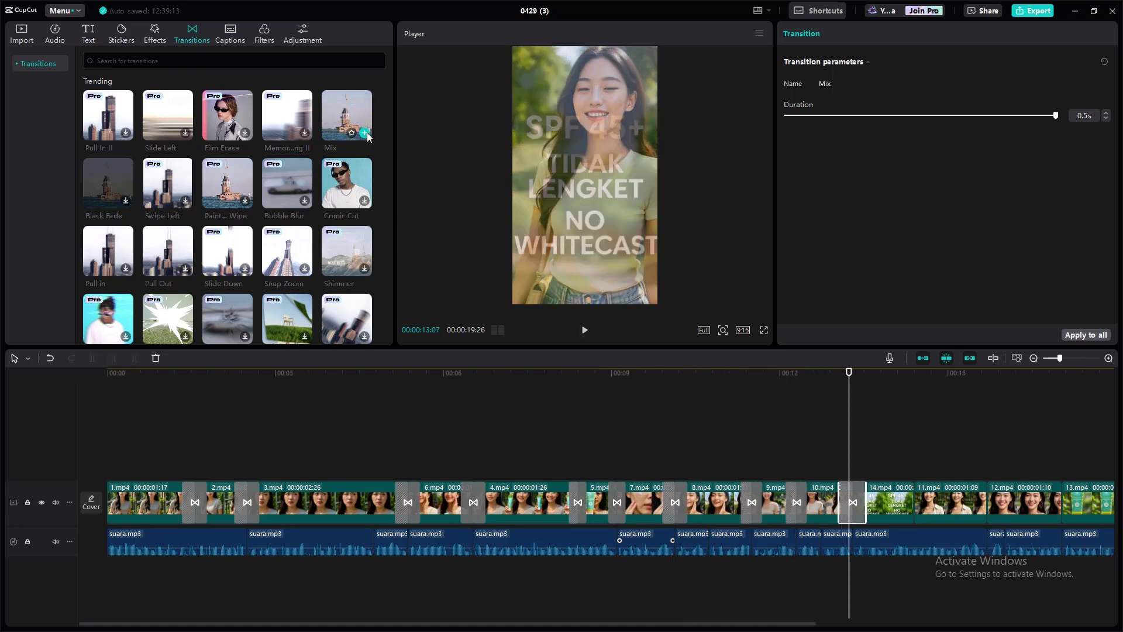
Add the Mix transition at the remaining cuts from 14.mp4 through 11.mp4, 12.mp4 and 13.mp4 to 15.mp4, and stop playback
{"action": "left_click", "coordinate": [365, 136]}
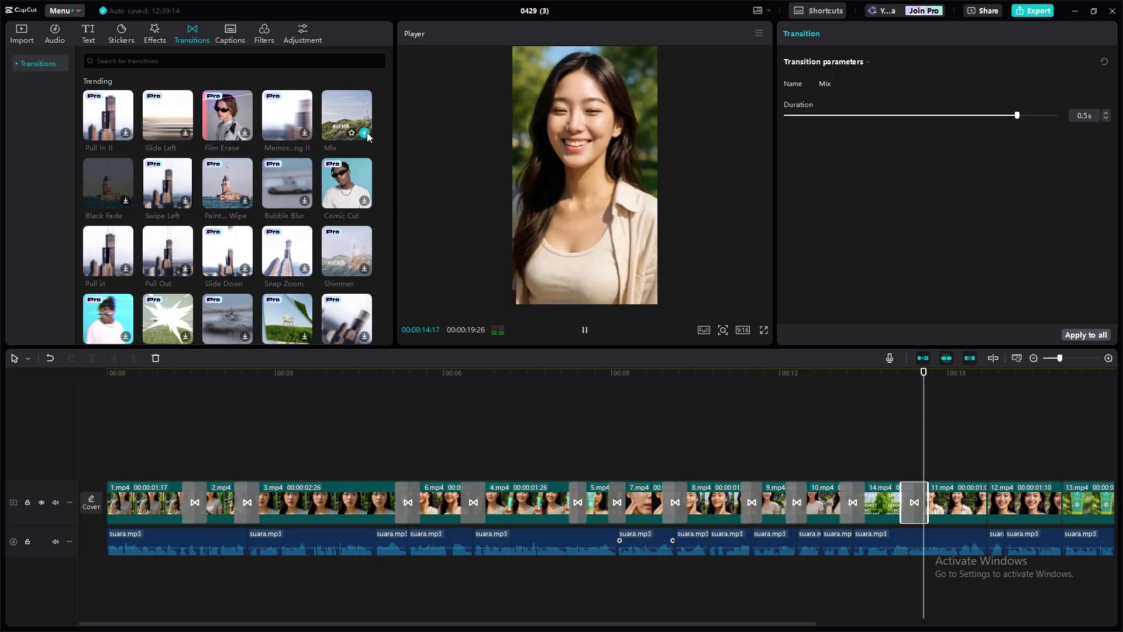
{"action": "left_click", "coordinate": [365, 136]}
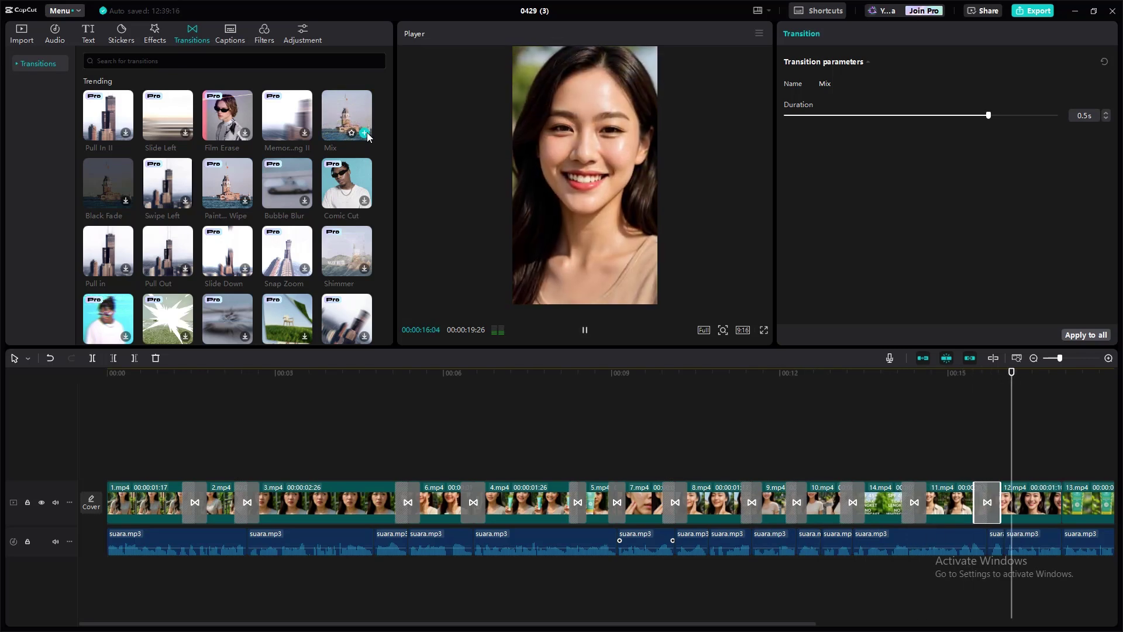
{"action": "left_click", "coordinate": [367, 135]}
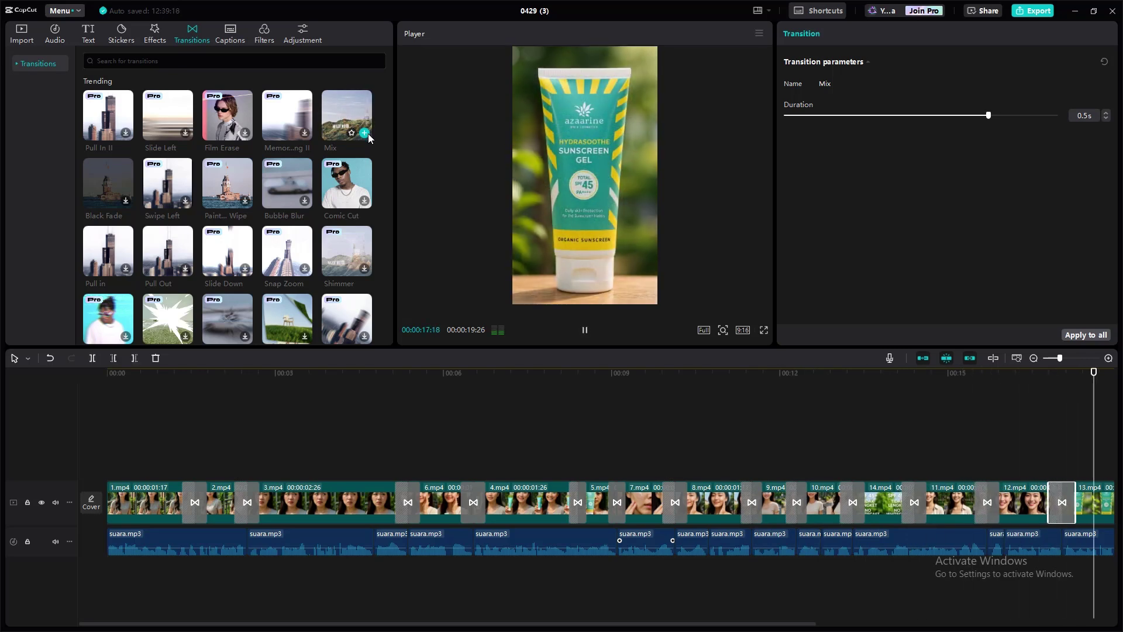
{"action": "left_click", "coordinate": [365, 134]}
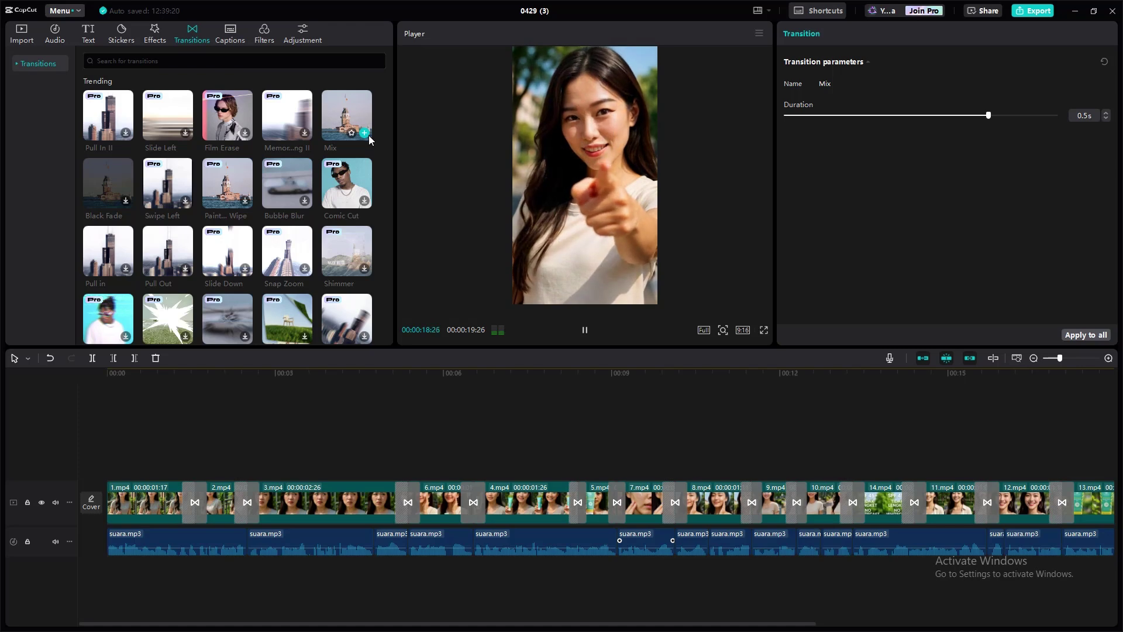
{"action": "key", "text": "space"}
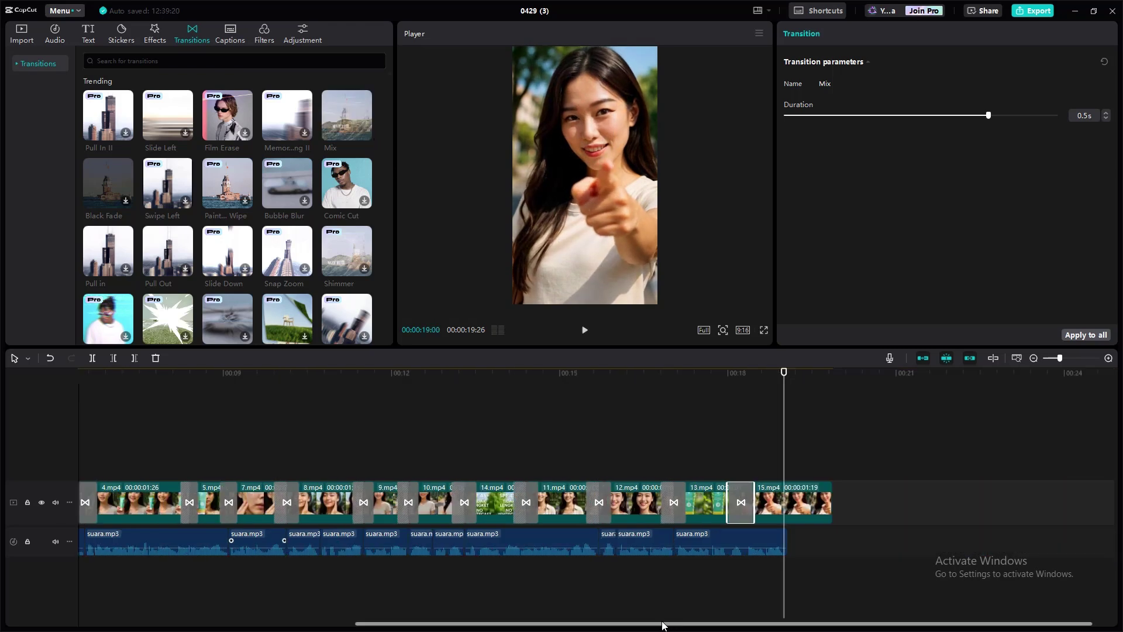
Combine all the suara.mp3 voice-over segments into one compound clip and raise its volume to 9.5 dB
{"action": "left_click_drag", "start_coordinate": [663, 625], "coordinate": [326, 622]}
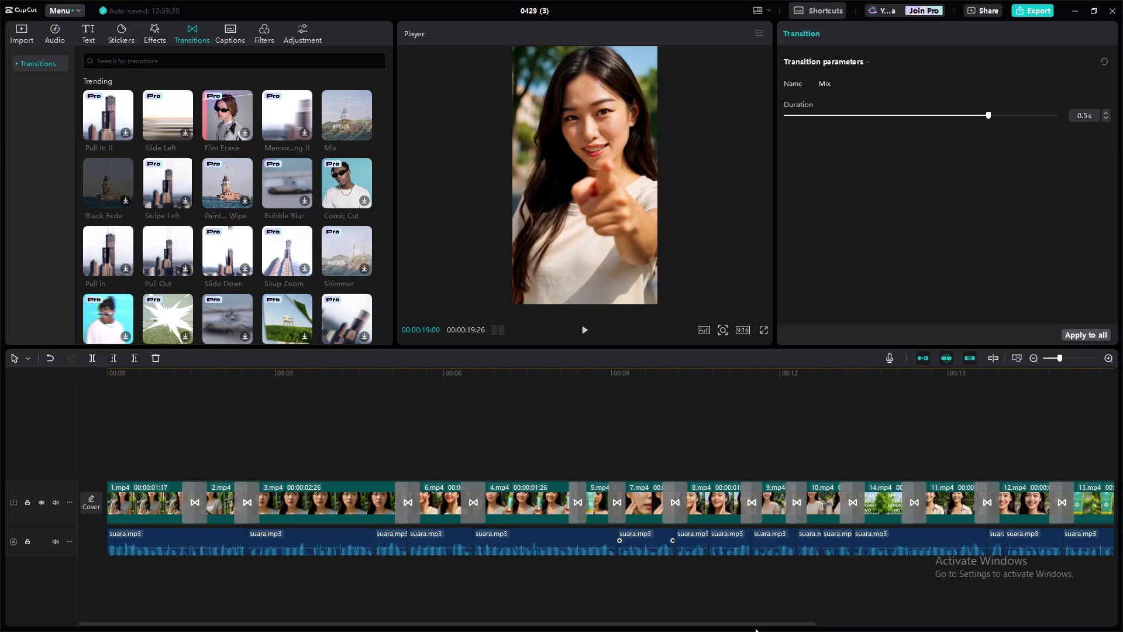
{"action": "right_click", "coordinate": [184, 539]}
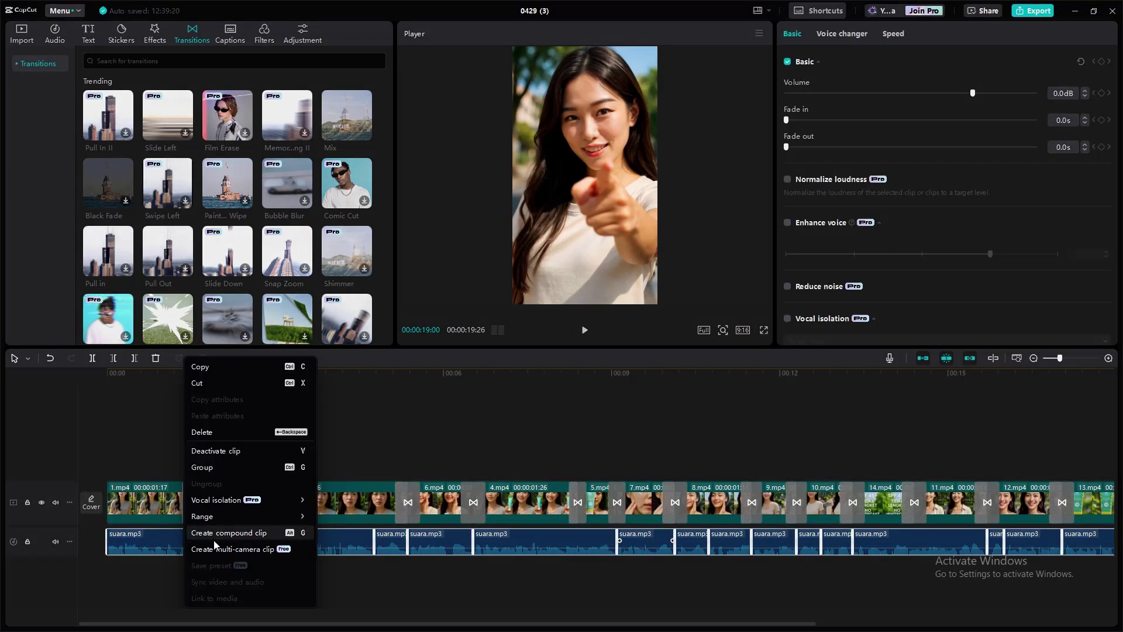
{"action": "left_click", "coordinate": [210, 533]}
{"action": "left_click_drag", "start_coordinate": [210, 547], "coordinate": [180, 504]}
{"action": "key", "text": "space"}
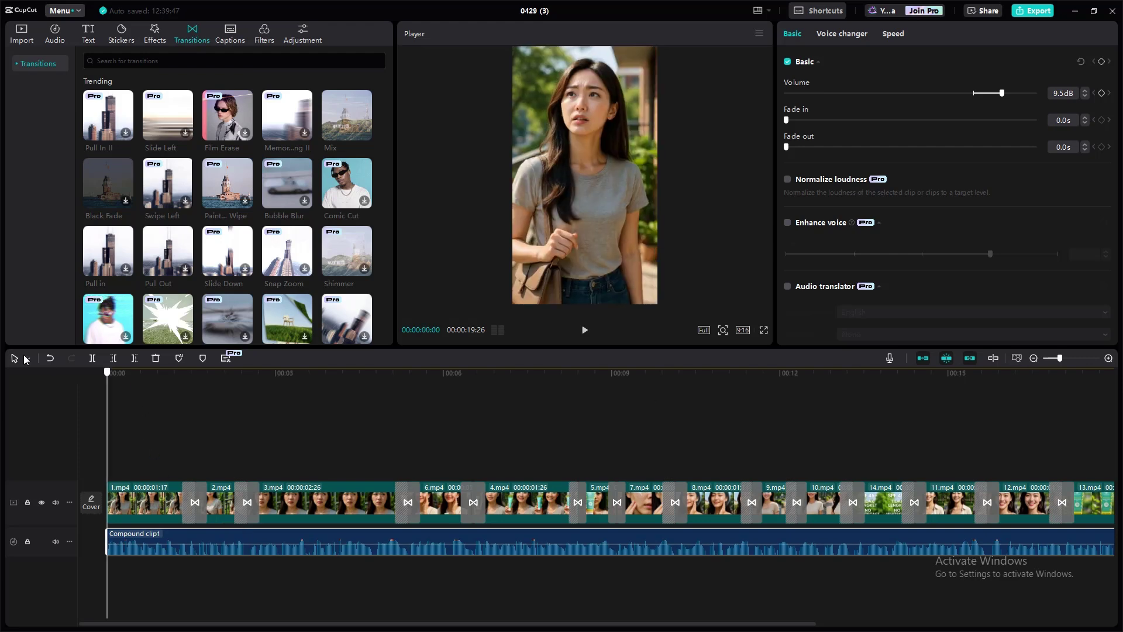